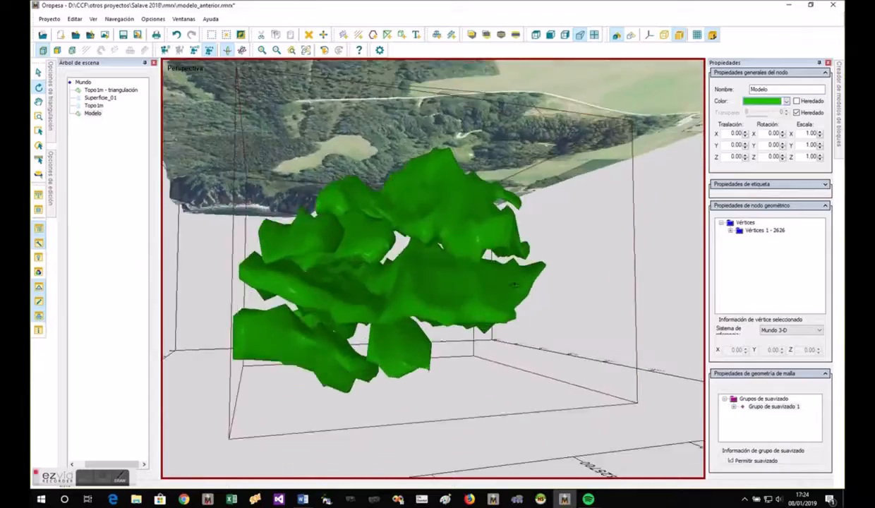
# - Hide the "Topo1m - triangulación" terrain and select the green Modelo body
pyautogui.moveTo(363, 471); pyautogui.dragTo(276, 151)
pyautogui.rightClick(116, 90)
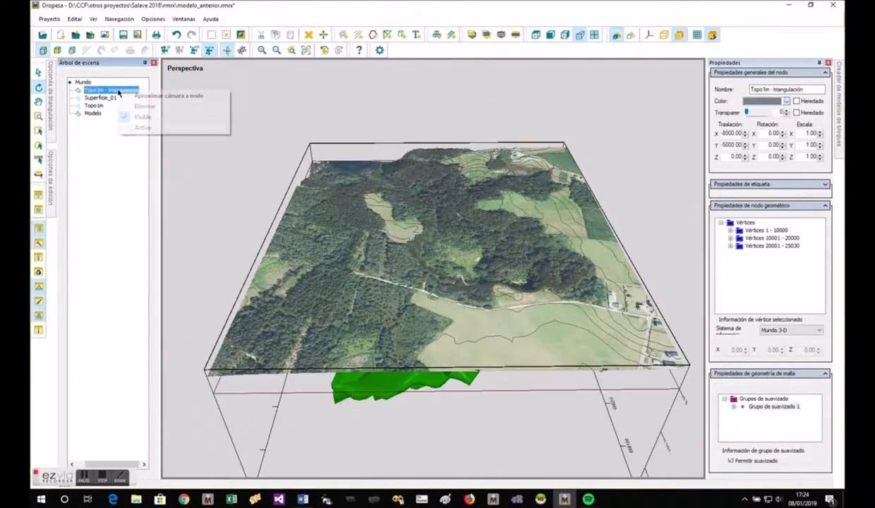
pyautogui.click(137, 117)
pyautogui.click(93, 113)
pyautogui.moveTo(430, 318); pyautogui.dragTo(181, 123)
# - Delete the Superficie_01 node from the scene tree
pyautogui.click(111, 98)
pyautogui.rightClick(111, 98)
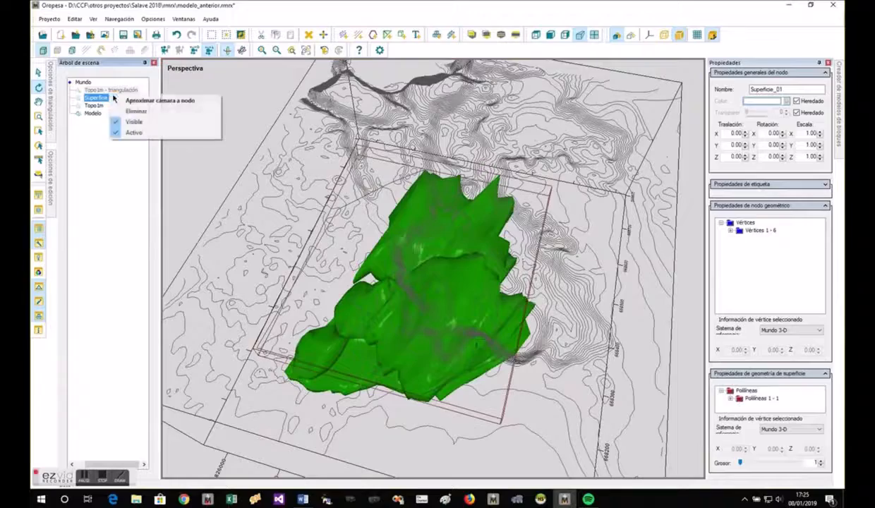
pyautogui.click(134, 113)
pyautogui.moveTo(453, 272); pyautogui.dragTo(344, 322)
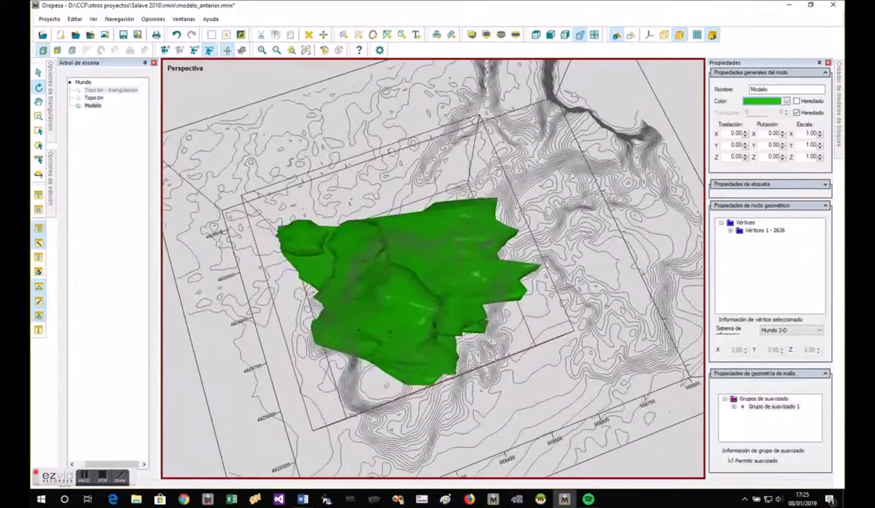
# - Draw an open five-point polyline just outside the green model, running along its side and ending at its narrow tip
pyautogui.click(373, 35)
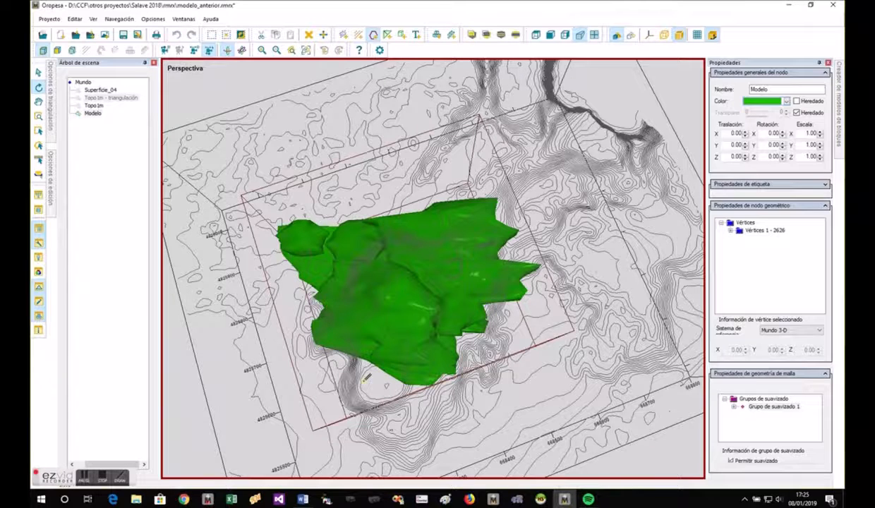
pyautogui.click(360, 381)
pyautogui.click(307, 366)
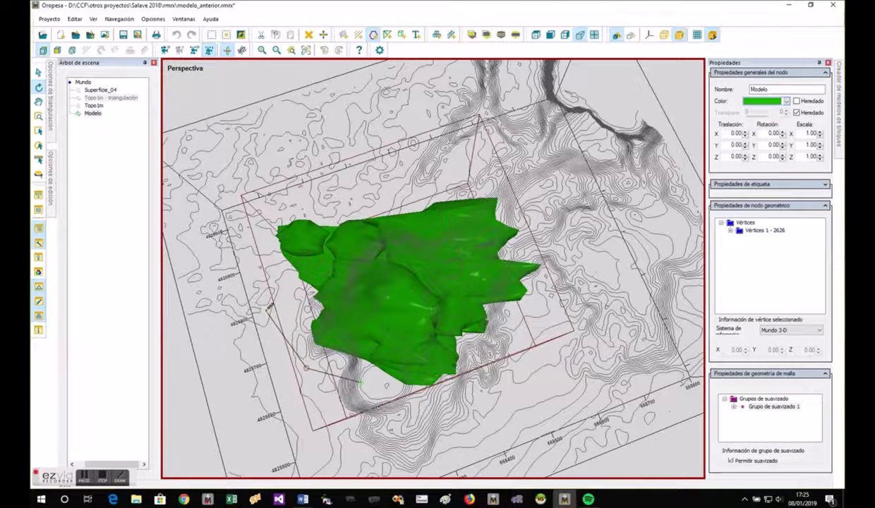
pyautogui.scroll(2, 263, 236)
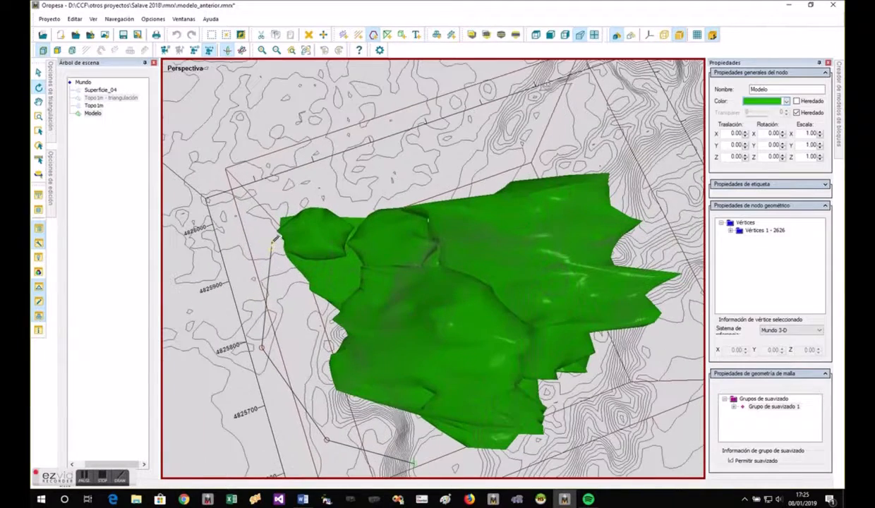
pyautogui.click(254, 278)
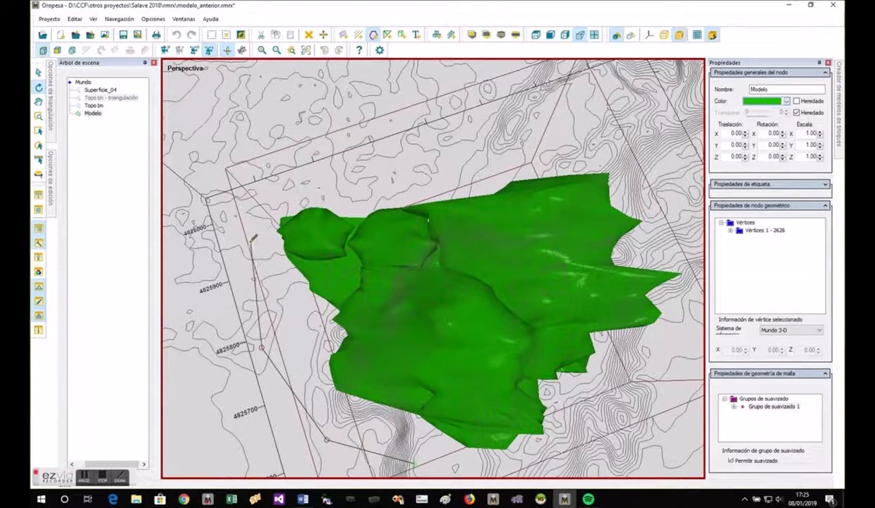
pyautogui.click(240, 234)
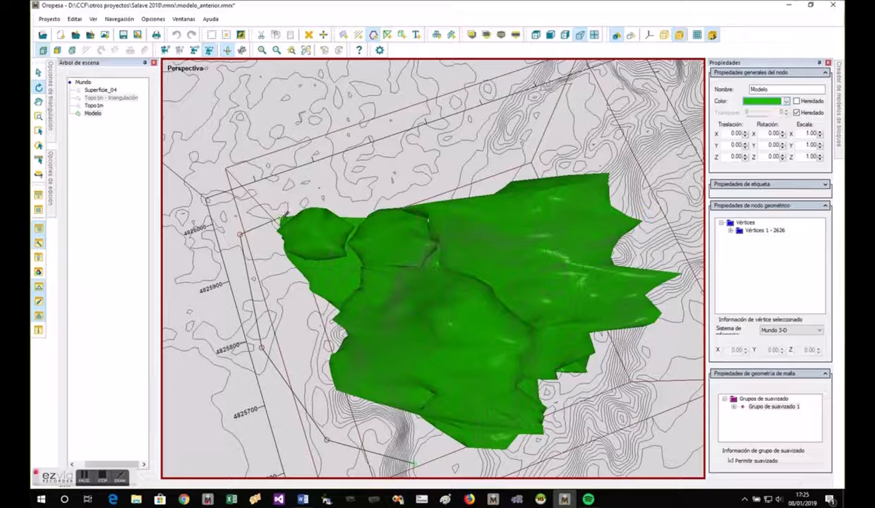
pyautogui.click(282, 217)
pyautogui.rightClick(282, 214)
# - Select the new polyline and open "Recorrer línea con malla envolvente" for it
pyautogui.rightClick(295, 301)
pyautogui.moveTo(294, 300); pyautogui.dragTo(339, 399)
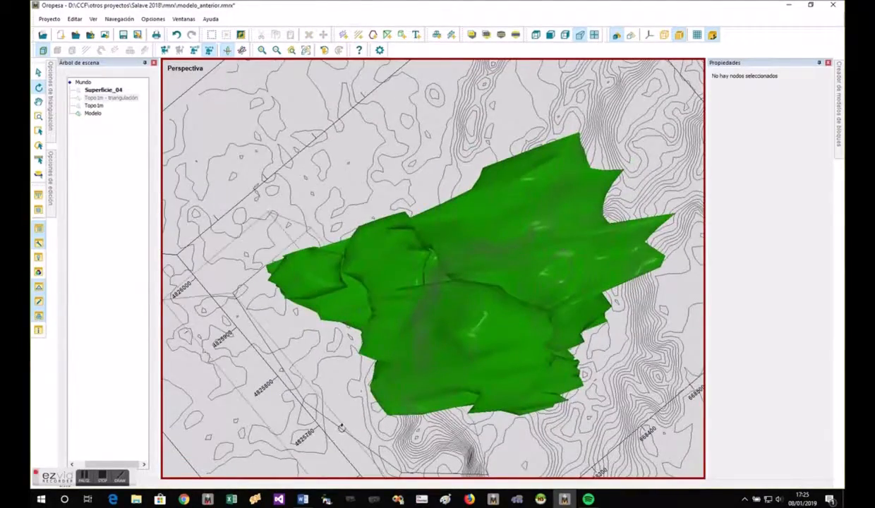
pyautogui.rightClick(342, 428)
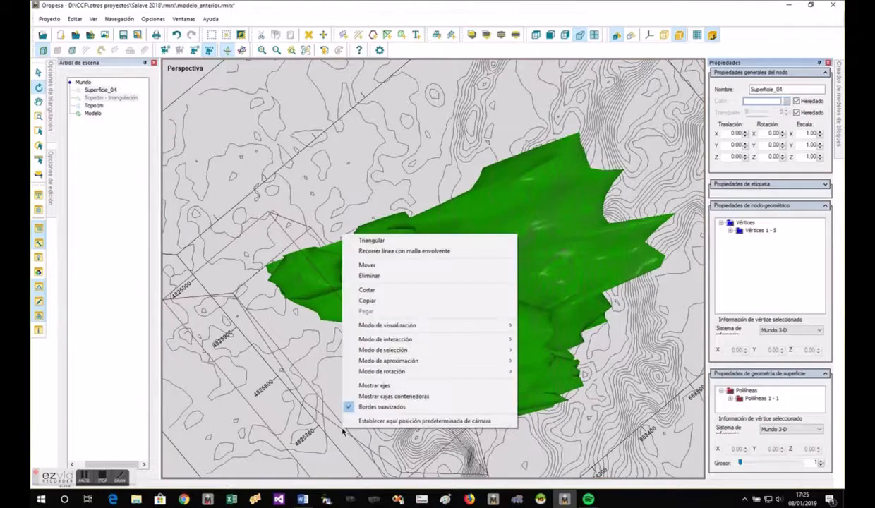
pyautogui.click(404, 252)
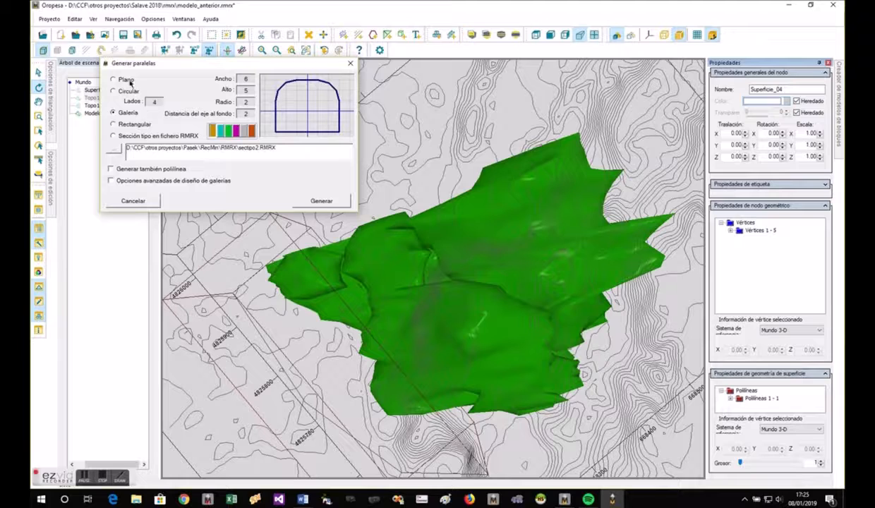
# - Try the Plano section and a Circular section with 10 sides for the envelope mesh
pyautogui.click(114, 79)
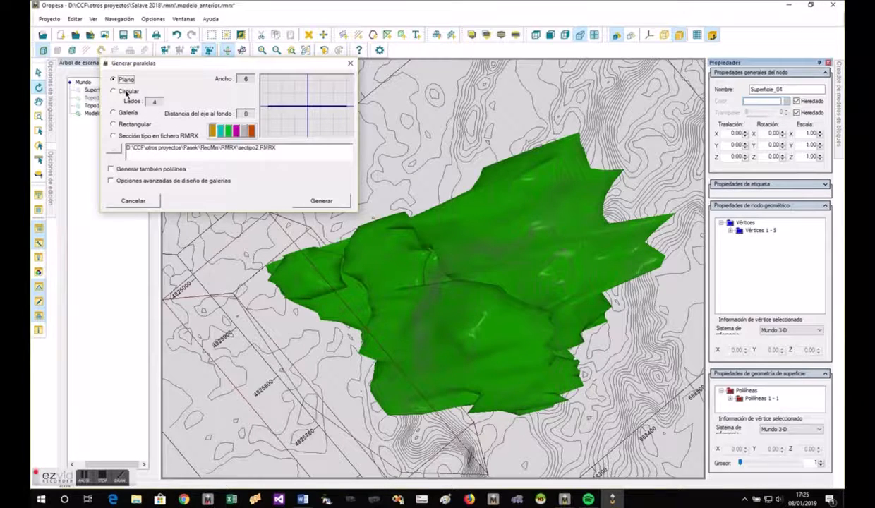
pyautogui.click(114, 91)
pyautogui.click(154, 103)
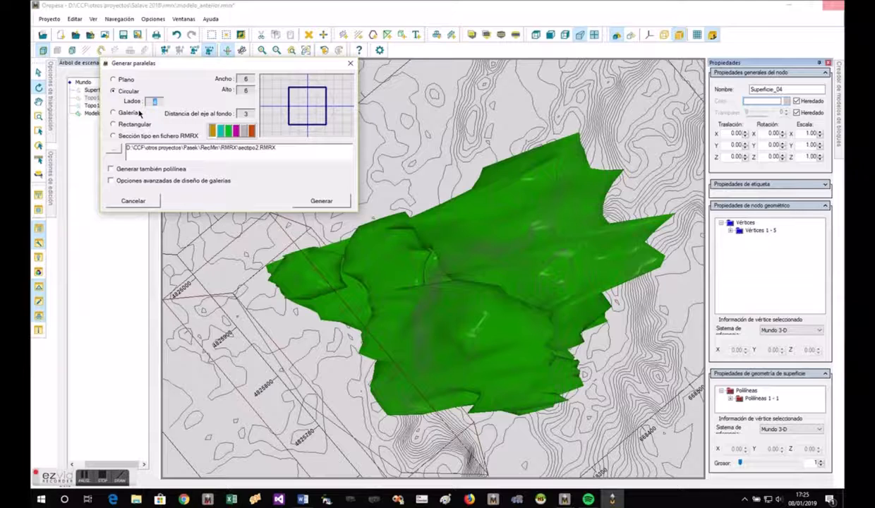
pyautogui.write('10')
pyautogui.click(246, 115)
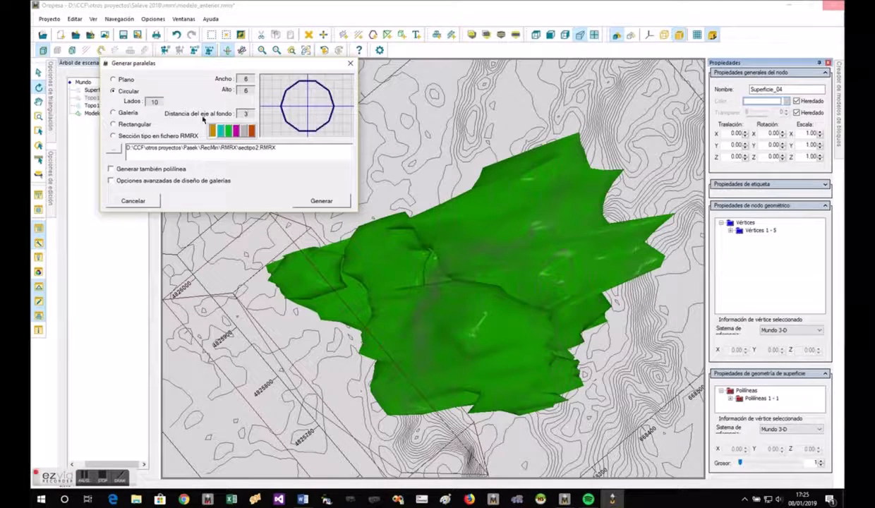
# - Choose the Galería section and try radii of 3 and 1, ending with a radius of 2
pyautogui.click(129, 114)
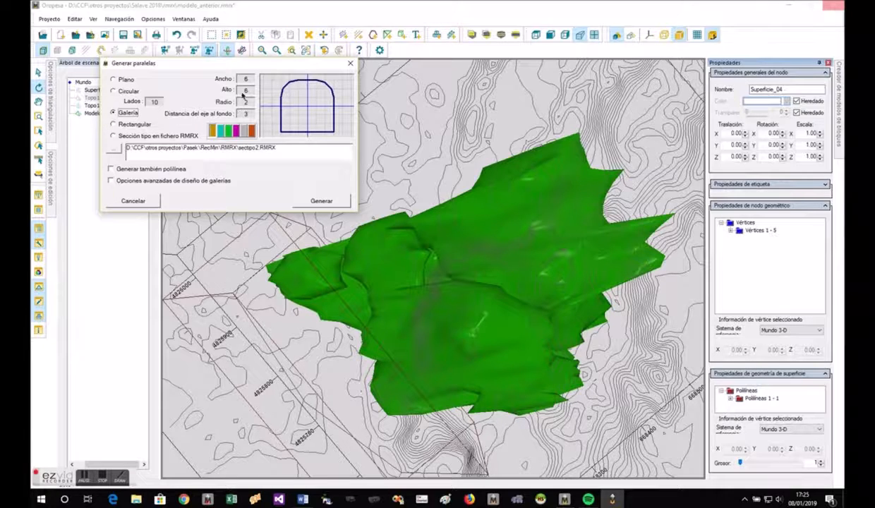
pyautogui.click(241, 103)
pyautogui.write('3')
pyautogui.click(248, 91)
pyautogui.click(247, 103)
pyautogui.write('1')
pyautogui.click(249, 91)
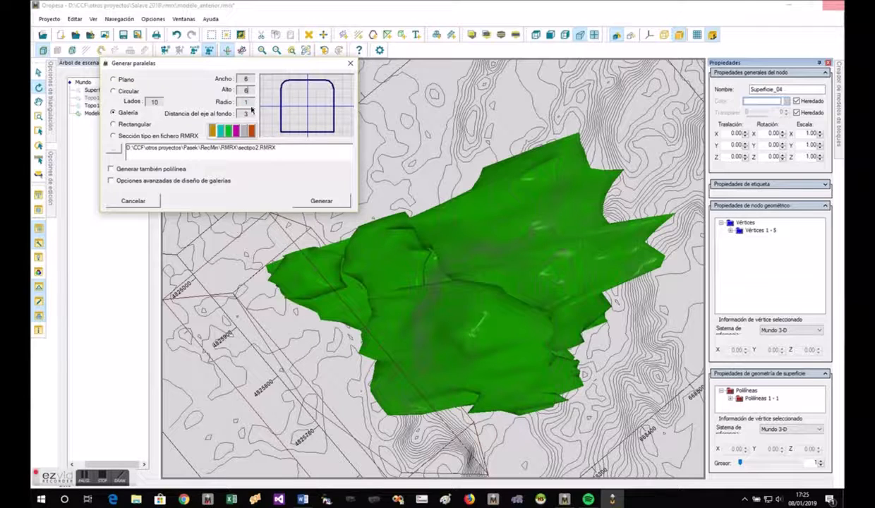
pyautogui.click(244, 103)
pyautogui.write('2')
pyautogui.click(249, 91)
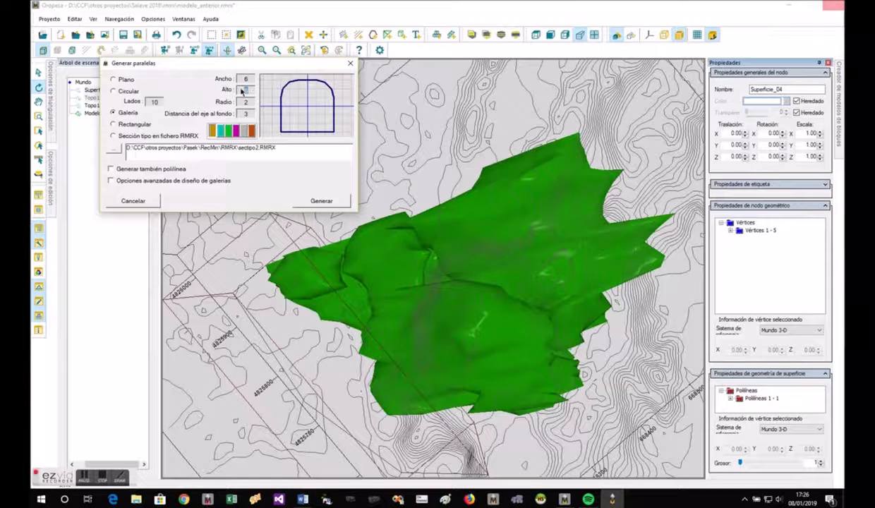
# - Try a gallery width of 8, settle on 7, and set the axis-to-floor distance to 2
pyautogui.click(248, 79)
pyautogui.write('8')
pyautogui.press('Tab')
pyautogui.click(247, 80)
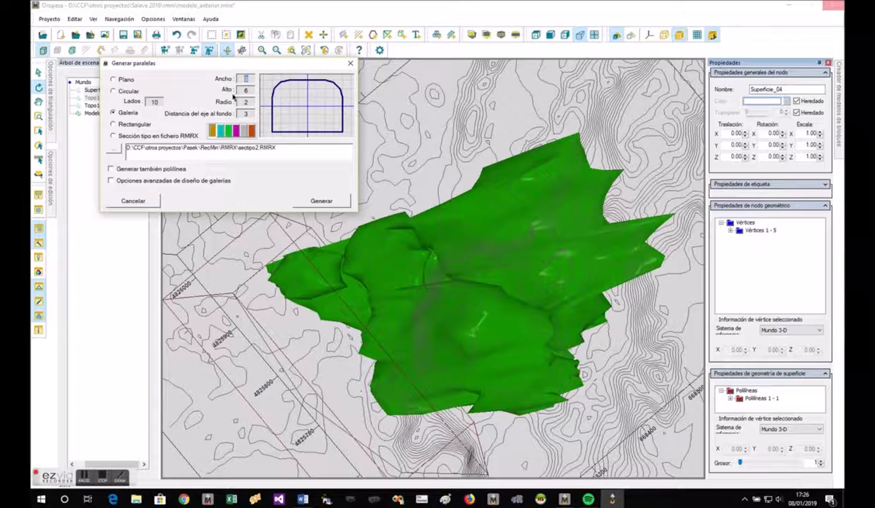
pyautogui.write('7')
pyautogui.press('Tab')
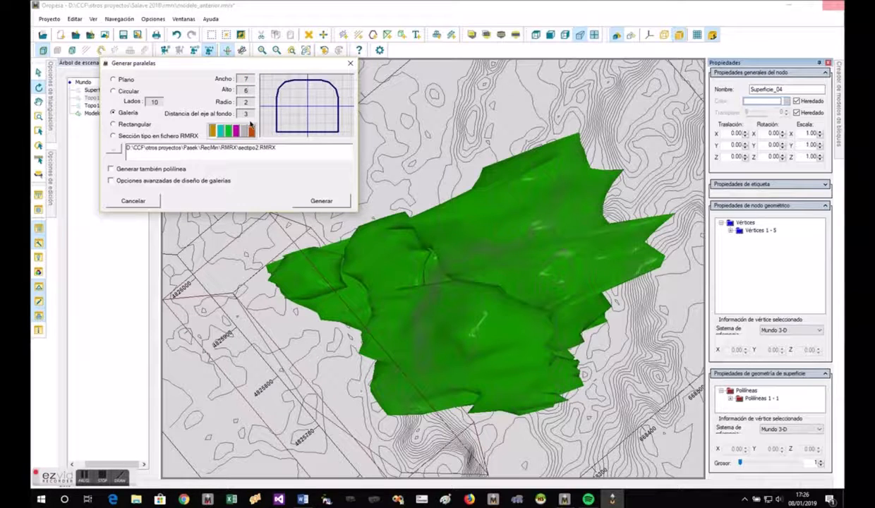
pyautogui.click(246, 114)
pyautogui.write('2')
pyautogui.click(246, 92)
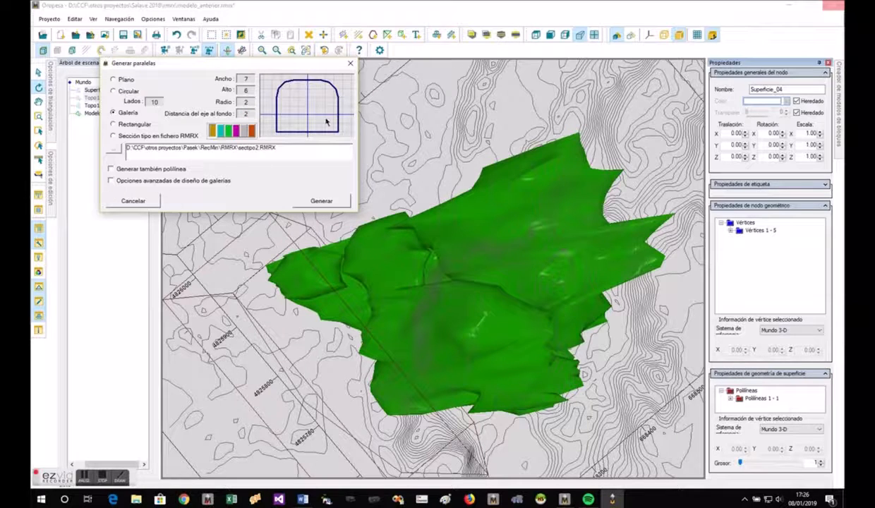
# - Try the Rectangular section and a custom section loaded from sectipo1.RMRX
pyautogui.click(133, 125)
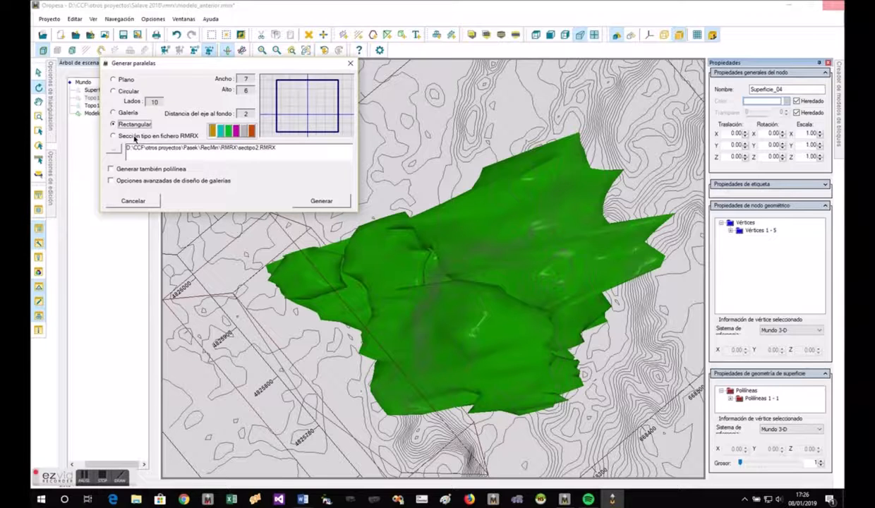
pyautogui.click(134, 136)
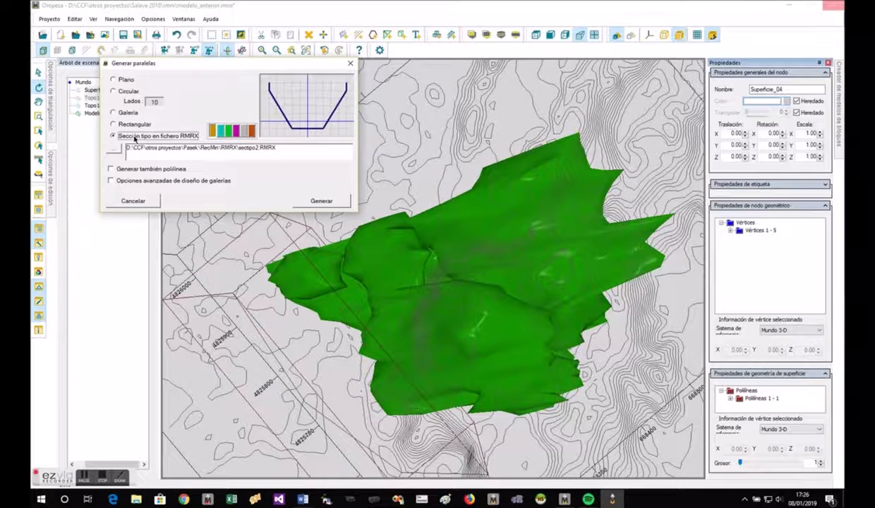
pyautogui.click(113, 147)
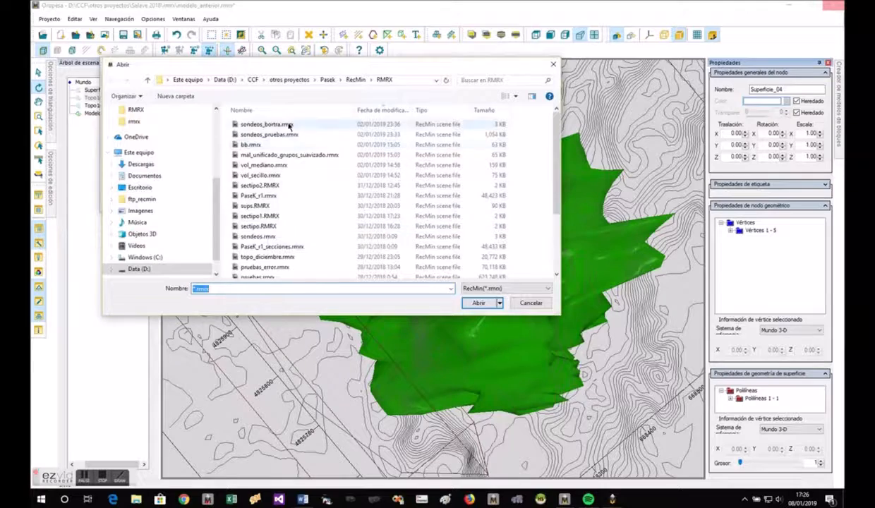
pyautogui.doubleClick(270, 215)
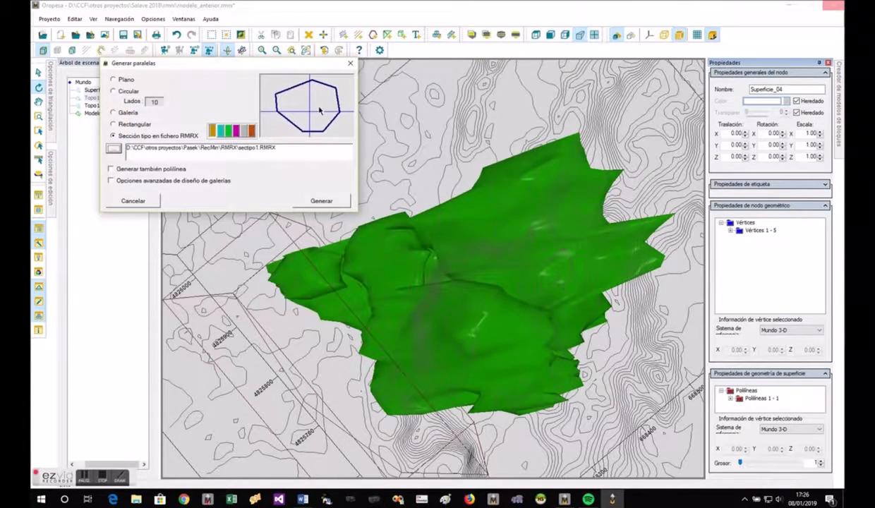
# - Return to the Galería section and set its axis-to-floor distance to 2
pyautogui.click(113, 113)
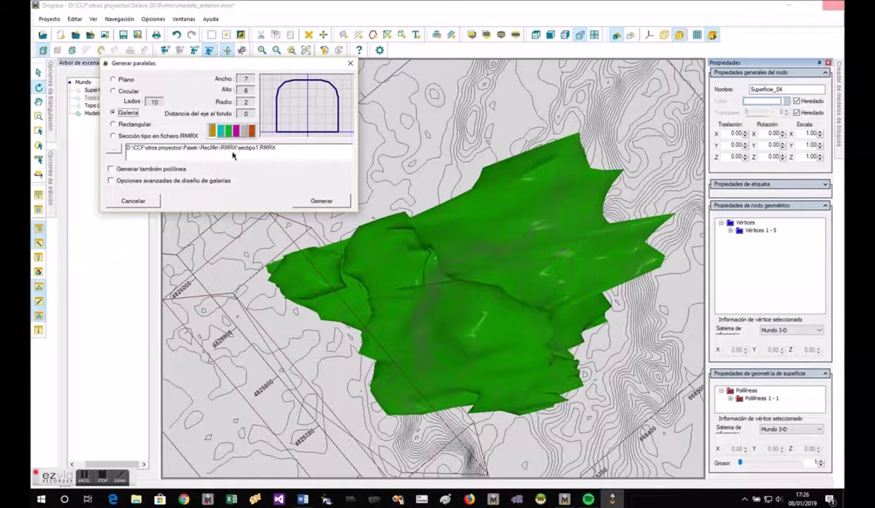
pyautogui.doubleClick(241, 114)
pyautogui.write('2')
pyautogui.click(246, 102)
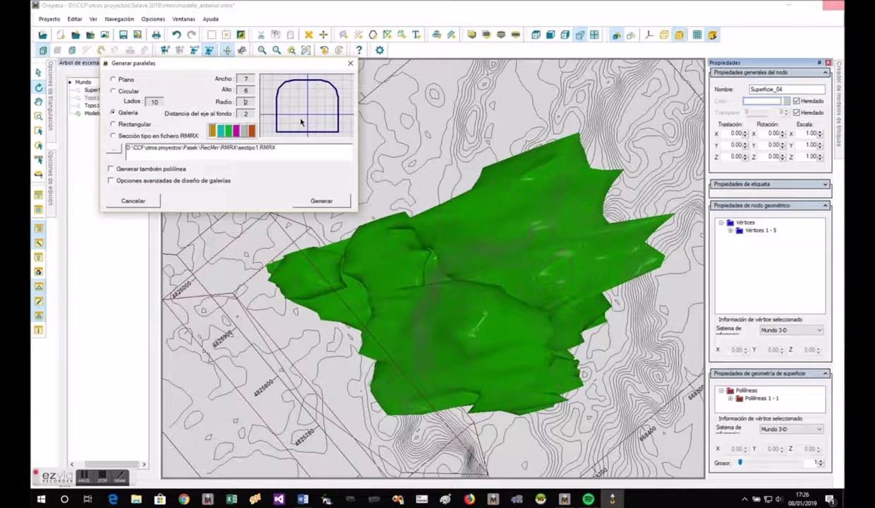
# - Enable the advanced gallery design options, use "Pendiente uniforme", and generate the gallery along the polyline
pyautogui.click(147, 181)
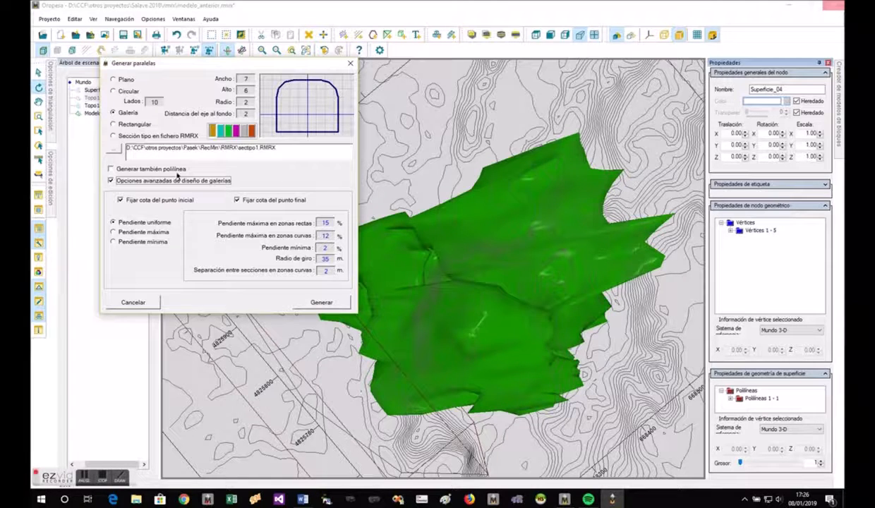
pyautogui.click(143, 233)
pyautogui.click(144, 223)
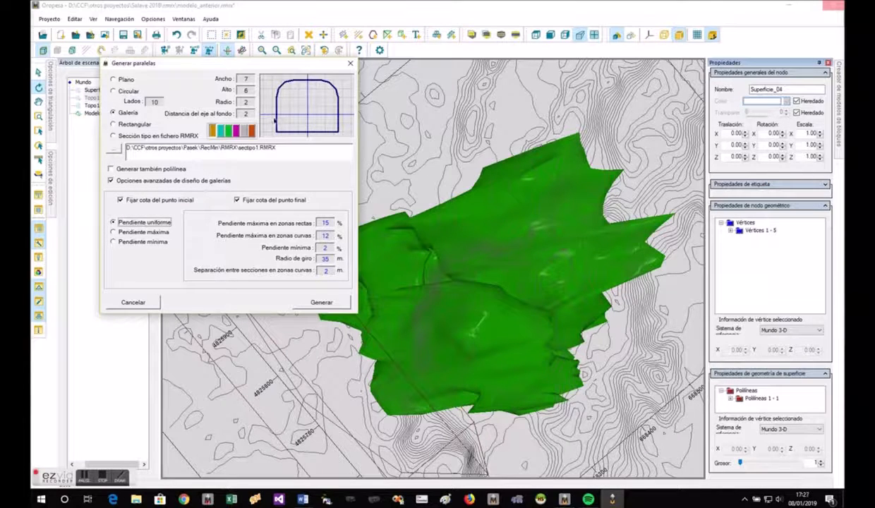
pyautogui.click(322, 302)
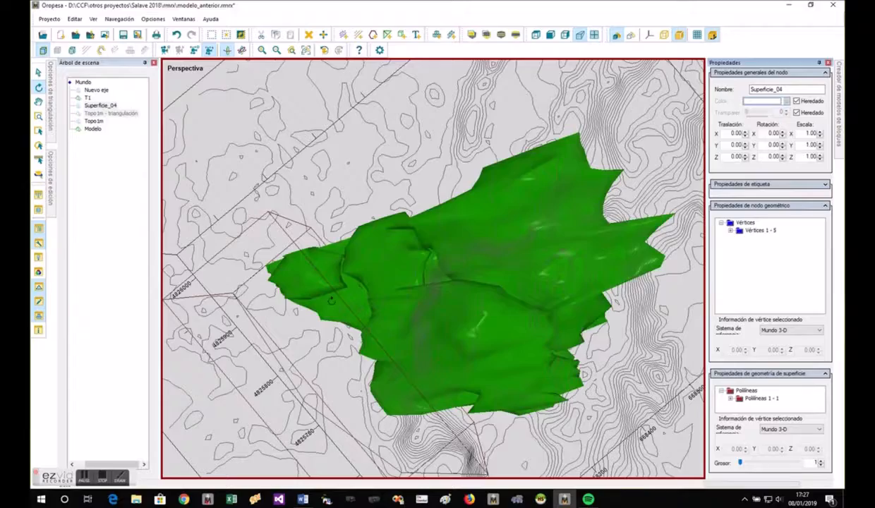
# - Inspect the generated gallery around the green model and undo its generation
pyautogui.moveTo(296, 376); pyautogui.dragTo(552, 426)
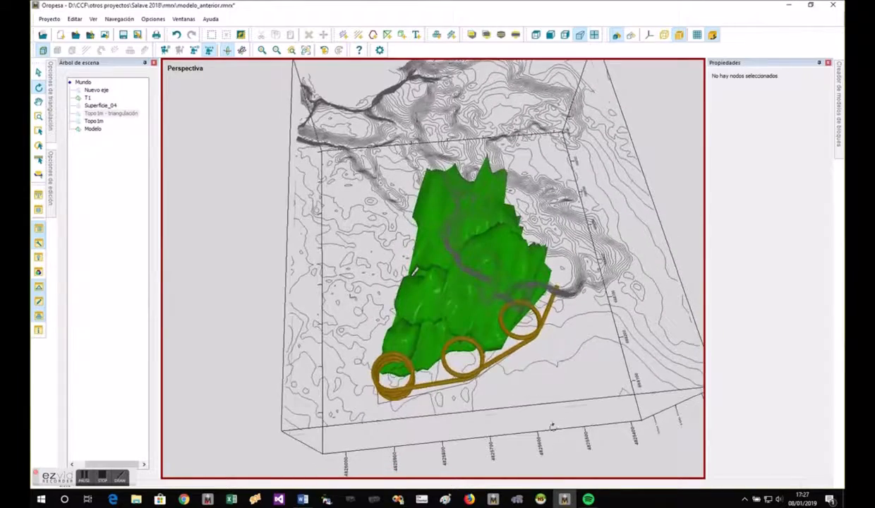
pyautogui.click(179, 36)
pyautogui.scroll(-2, 485, 343)
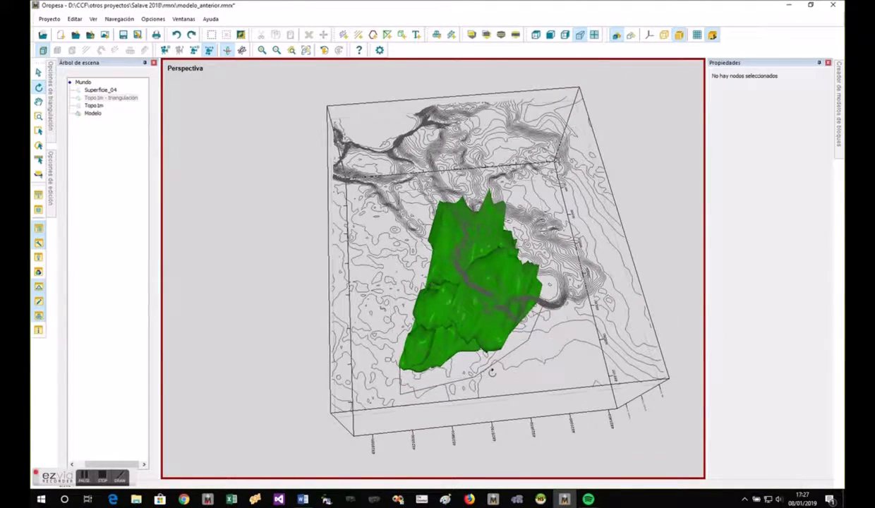
# - Edit the vertices of the axis polyline Superficie_04 and move the corner vertex near the green model's lower tip farther outward
pyautogui.click(487, 347)
pyautogui.moveTo(487, 348); pyautogui.dragTo(473, 399)
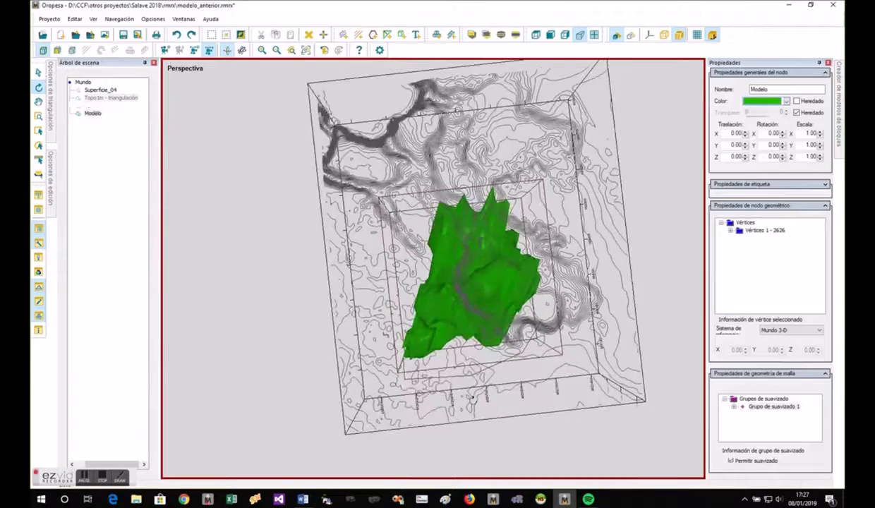
pyautogui.scroll(4, 409, 388)
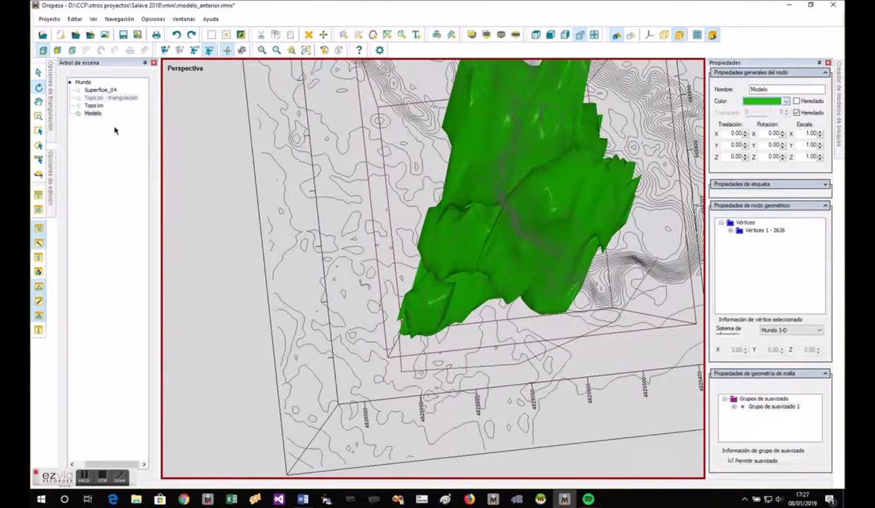
pyautogui.click(404, 367)
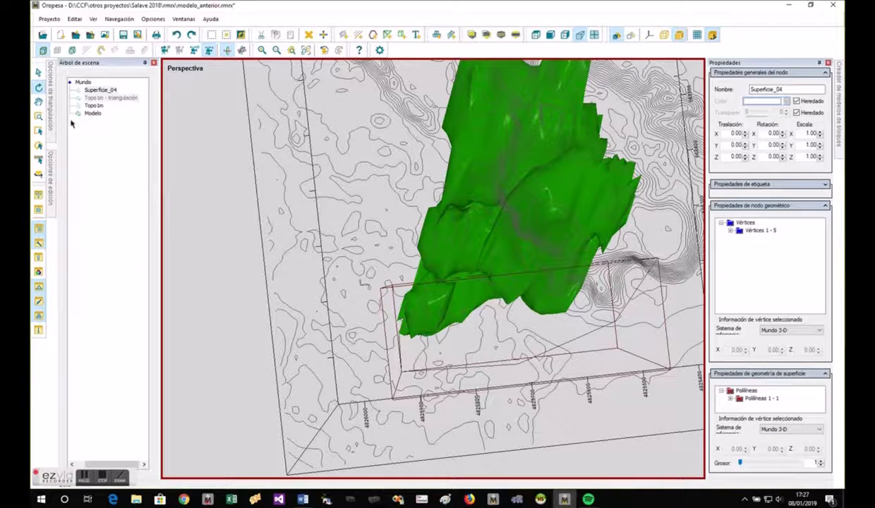
pyautogui.click(71, 51)
pyautogui.scroll(2, 402, 370)
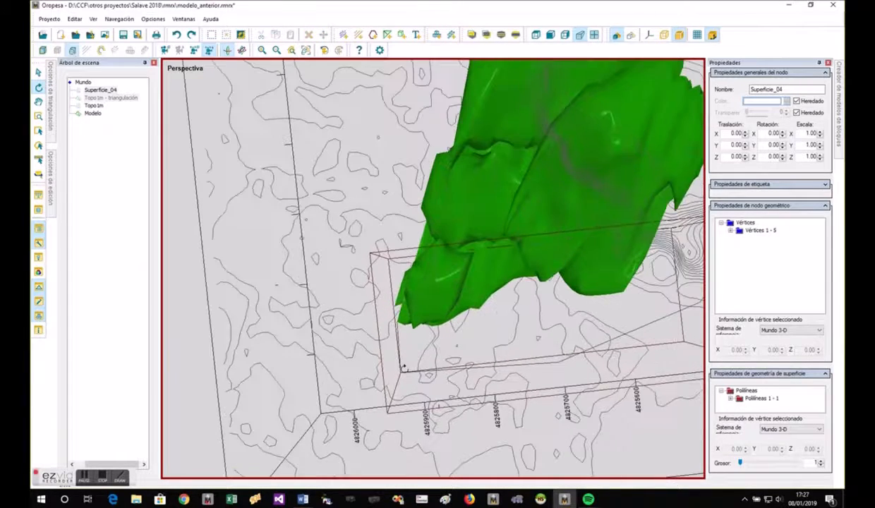
pyautogui.rightClick(399, 374)
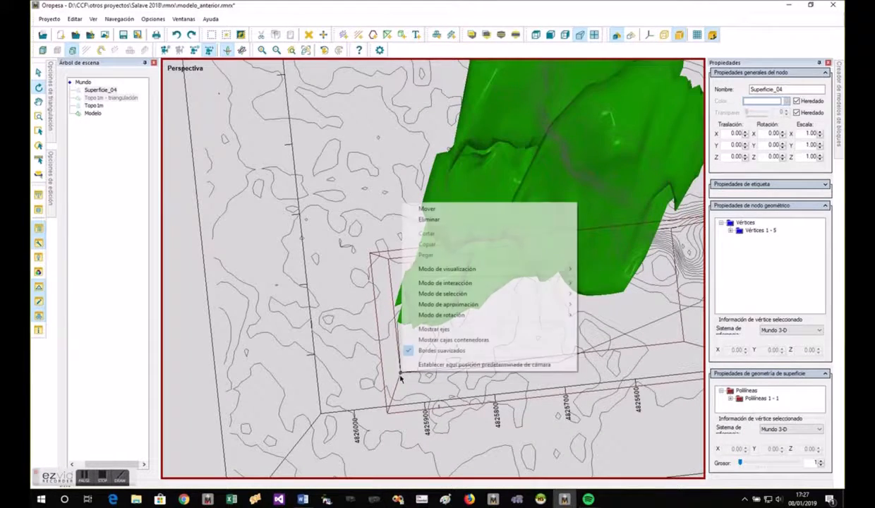
pyautogui.click(427, 209)
pyautogui.moveTo(407, 386); pyautogui.dragTo(417, 459)
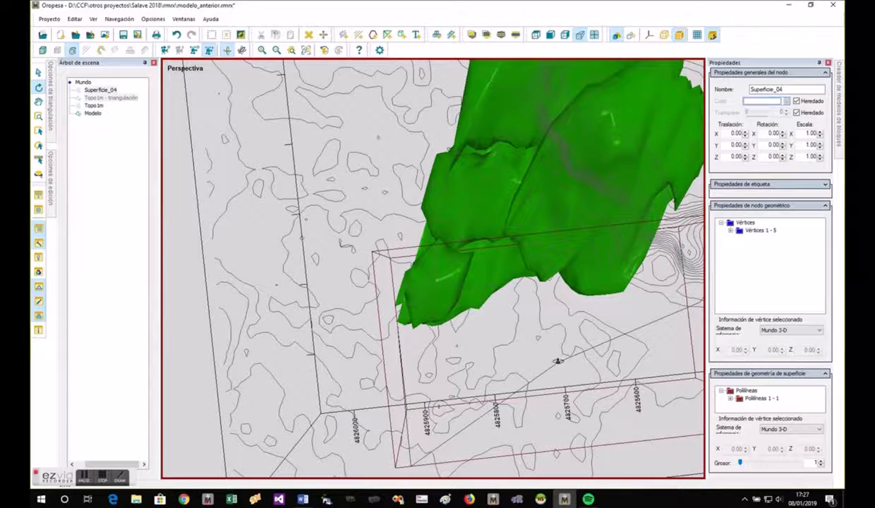
# - Move the polyline's next vertex outward, away from the green model, to widen the bend in the gallery axis
pyautogui.rightClick(557, 359)
pyautogui.click(588, 201)
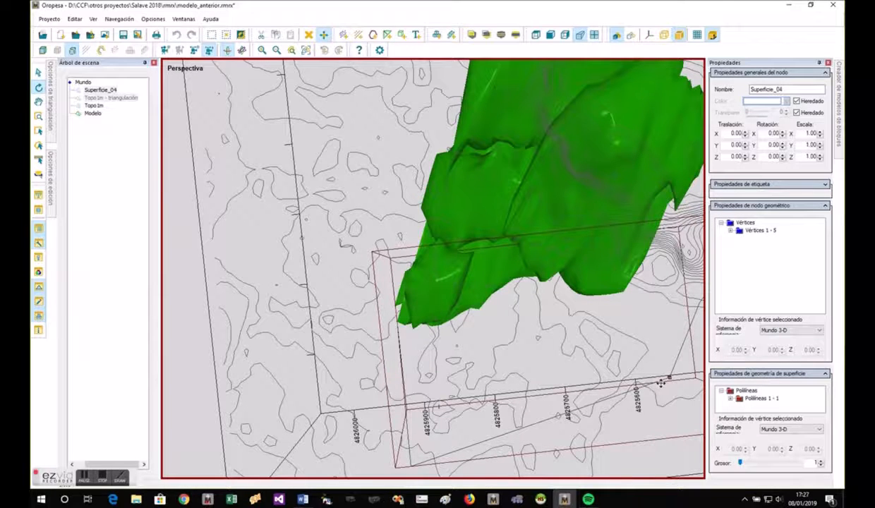
pyautogui.click(625, 365)
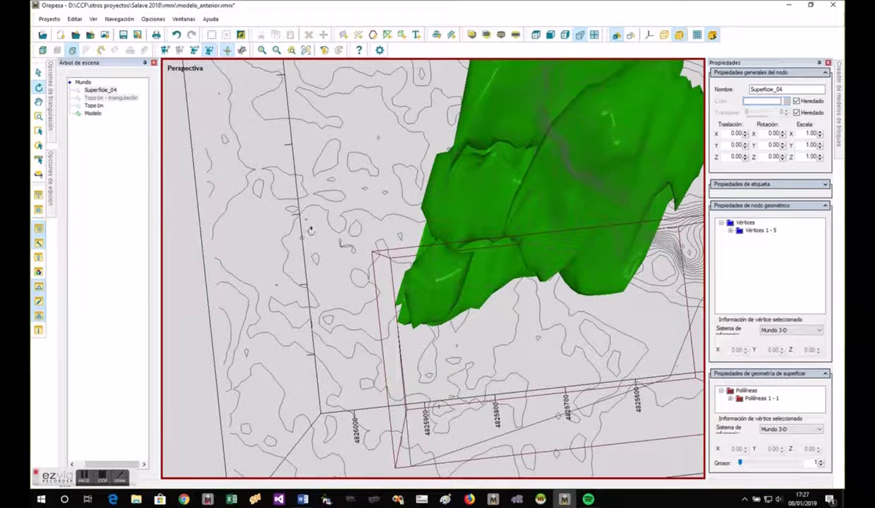
# - Generate the gallery along the edited polyline with the advanced gallery design options enabled and a turning radius of 25 m
pyautogui.click(43, 51)
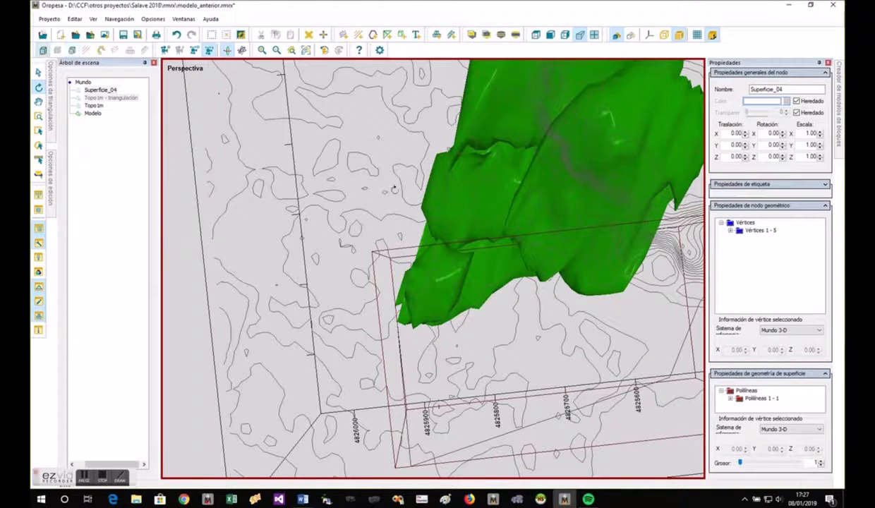
pyautogui.rightClick(674, 355)
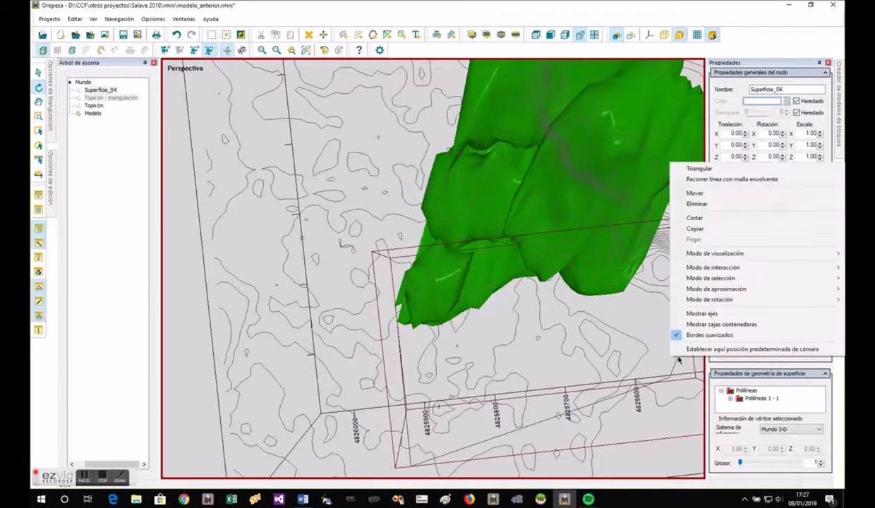
pyautogui.click(697, 180)
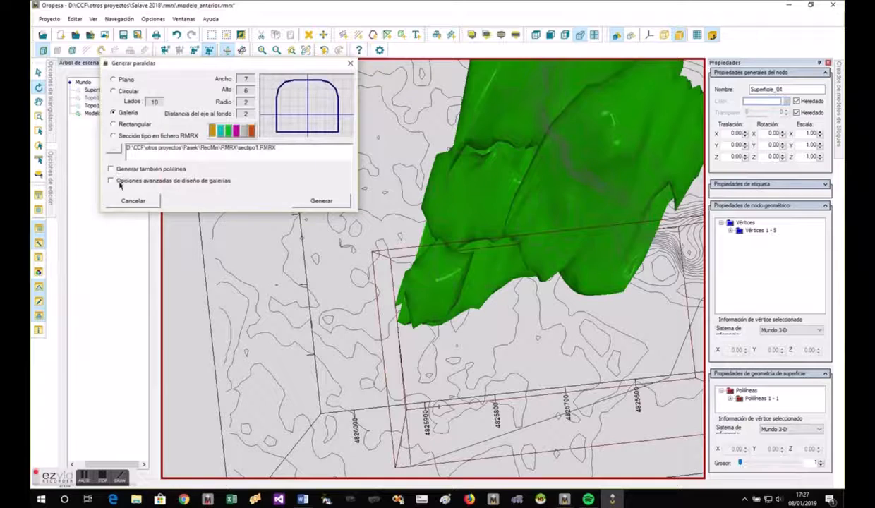
pyautogui.click(111, 180)
pyautogui.doubleClick(325, 259)
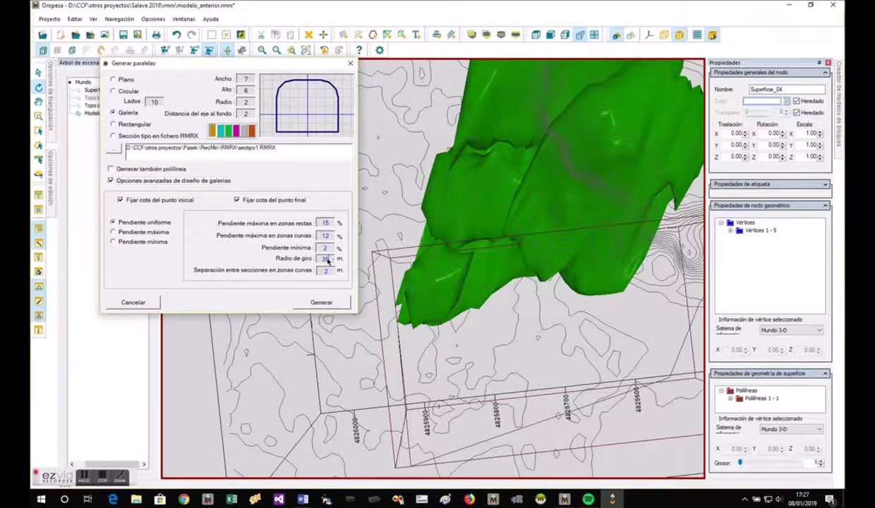
pyautogui.write('25')
pyautogui.click(329, 302)
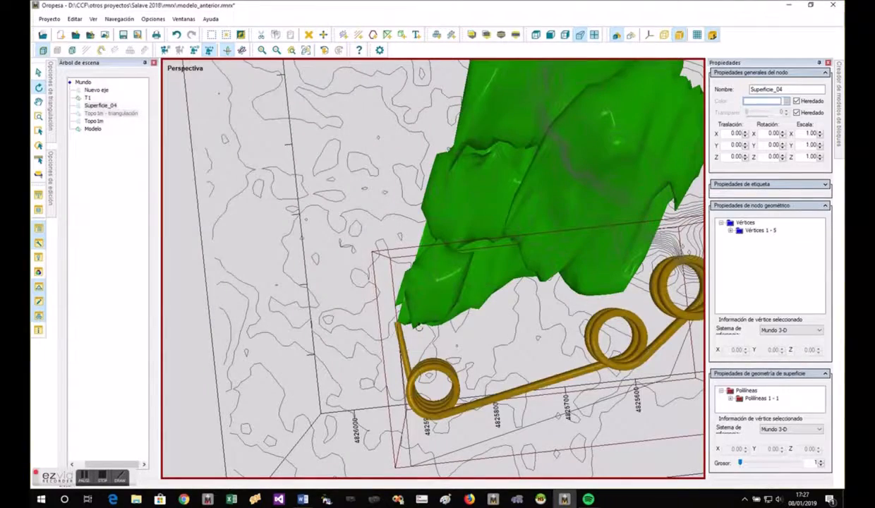
# - Examine the spiral turns of the generated gallery beside the green model from several angles
pyautogui.moveTo(507, 375); pyautogui.dragTo(400, 227)
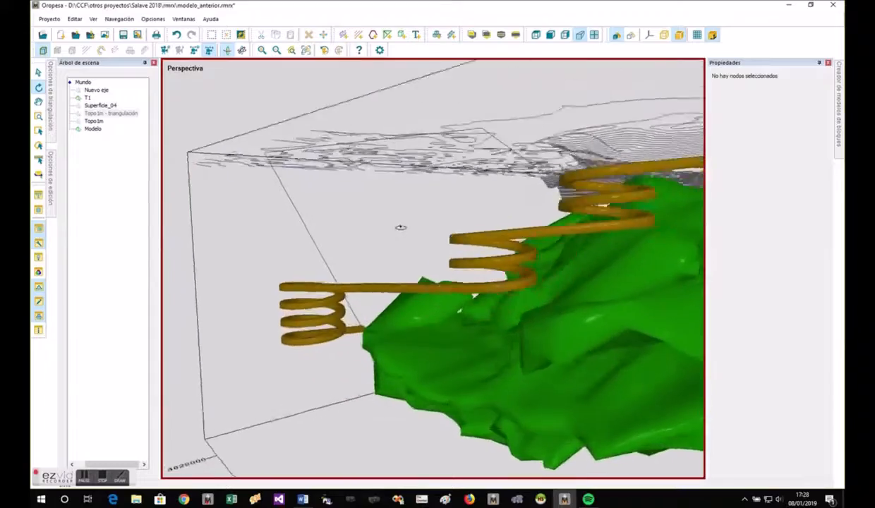
pyautogui.scroll(-5, 328, 226)
pyautogui.moveTo(430, 265); pyautogui.dragTo(402, 338)
pyautogui.moveTo(417, 381); pyautogui.dragTo(638, 370)
pyautogui.moveTo(638, 369); pyautogui.dragTo(697, 243)
pyautogui.moveTo(562, 282); pyautogui.dragTo(485, 298)
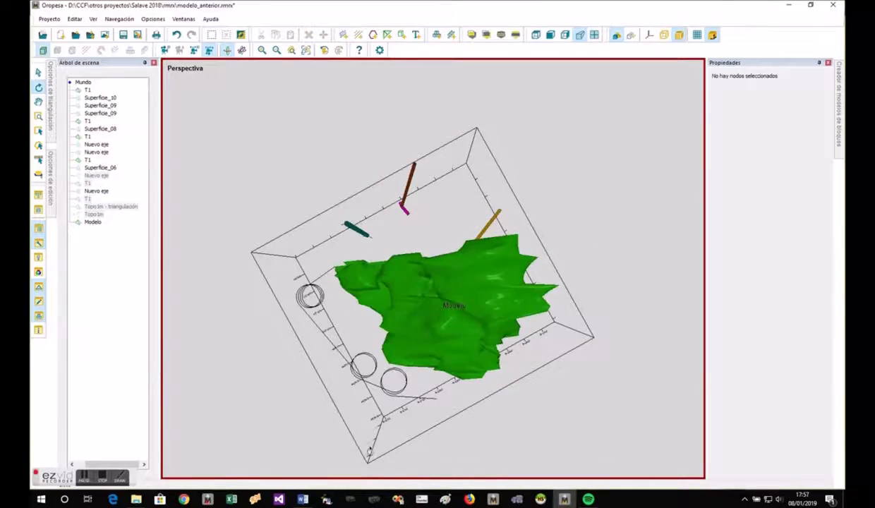
pyautogui.moveTo(469, 423); pyautogui.dragTo(409, 109)
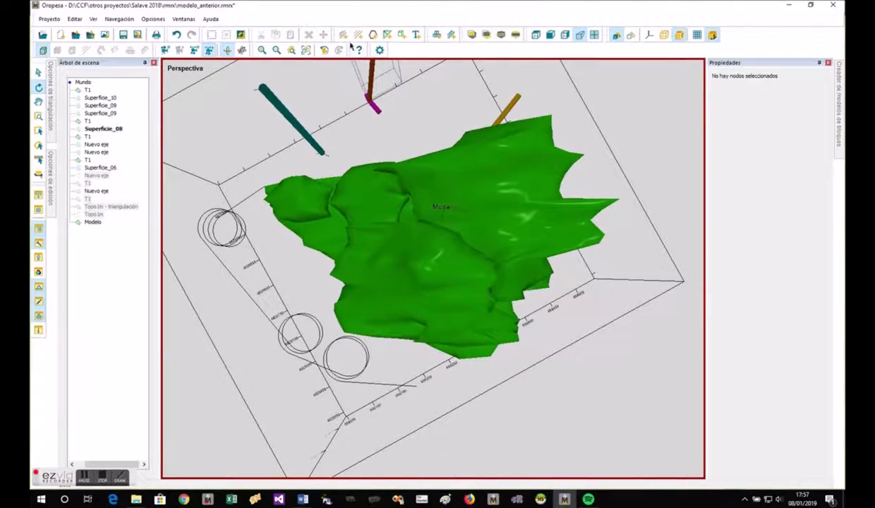
# - Draw a four-vertex polyline from the free end of the existing gallery axis, around the outside, to the green model's edge
pyautogui.click(373, 35)
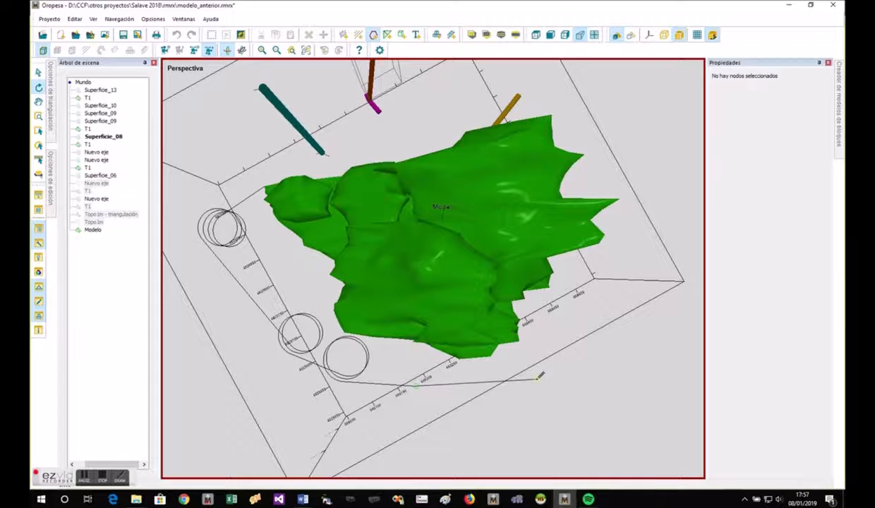
pyautogui.click(605, 312)
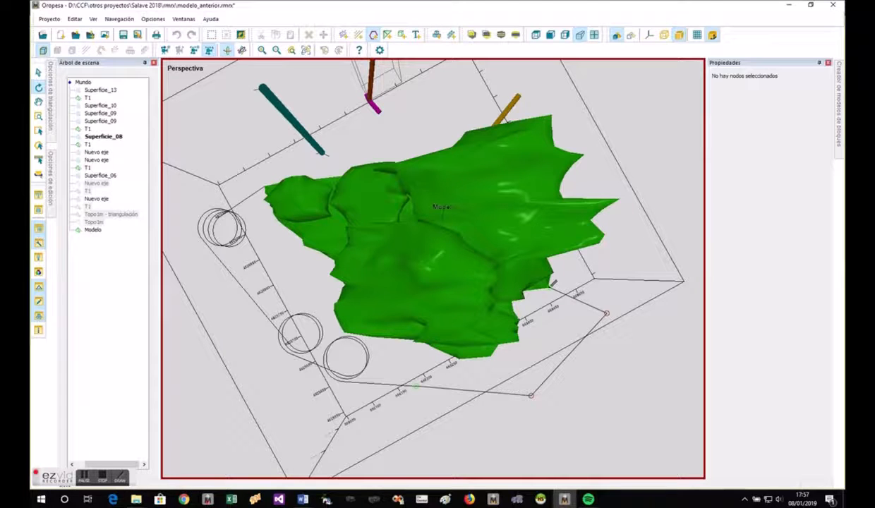
pyautogui.rightClick(550, 286)
pyautogui.rightClick(556, 307)
# - Sweep the Galería section along the new polyline with the advanced gallery design options left off
pyautogui.moveTo(573, 425)
pyautogui.mouseDown()
pyautogui.moveTo(567, 283)
pyautogui.moveTo(543, 324)
pyautogui.moveTo(430, 426)
pyautogui.moveTo(504, 460)
pyautogui.moveTo(562, 461)
pyautogui.mouseUp()
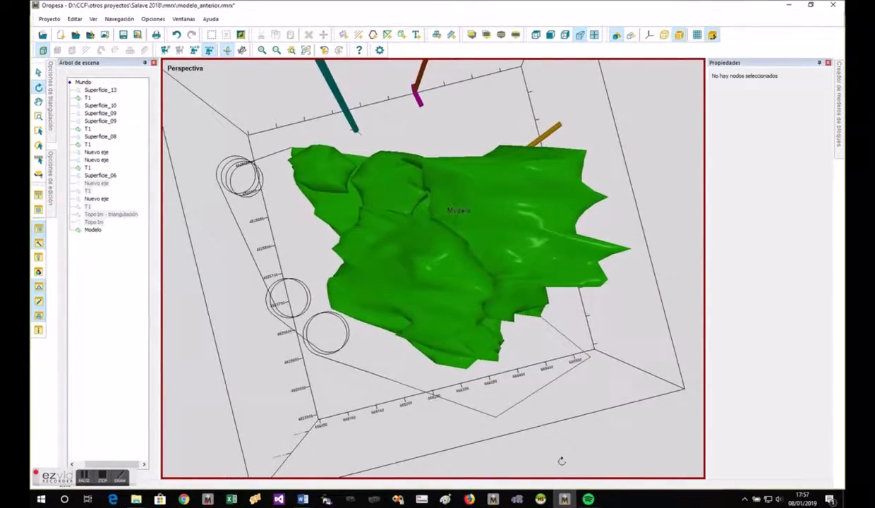
pyautogui.click(513, 403)
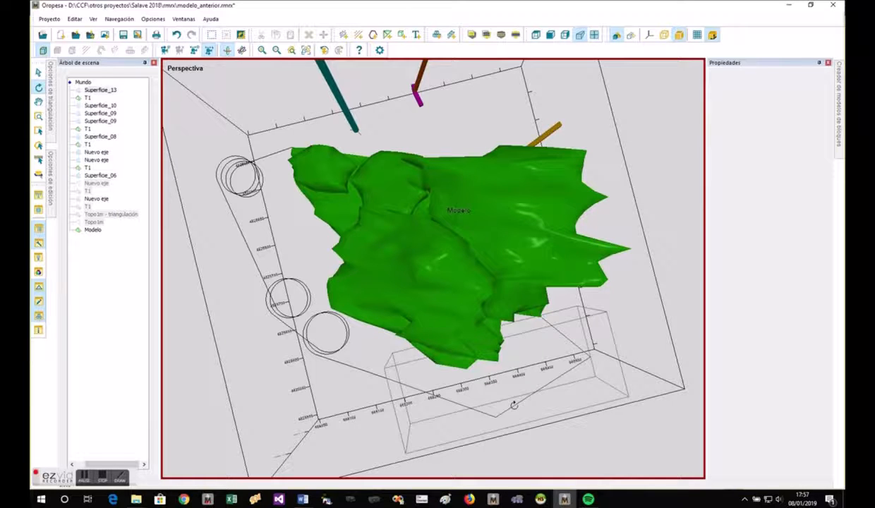
pyautogui.rightClick(514, 404)
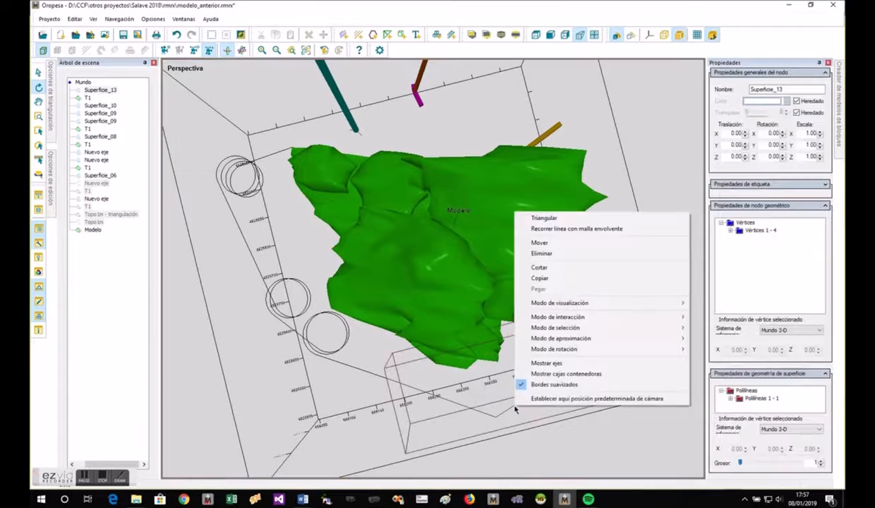
pyautogui.click(551, 229)
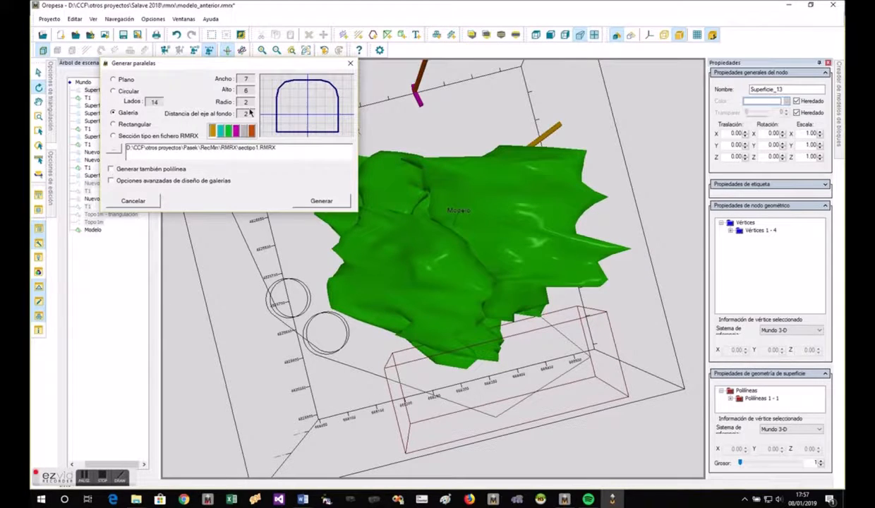
pyautogui.click(321, 201)
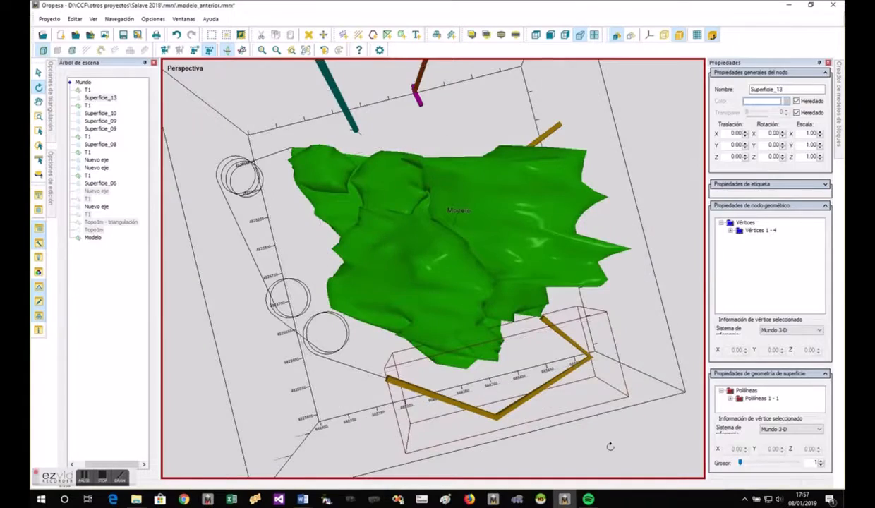
# - Inspect the straight-segment gallery and its corners around the green model, and undo its generation
pyautogui.moveTo(611, 446); pyautogui.dragTo(450, 273)
pyautogui.scroll(5, 332, 423)
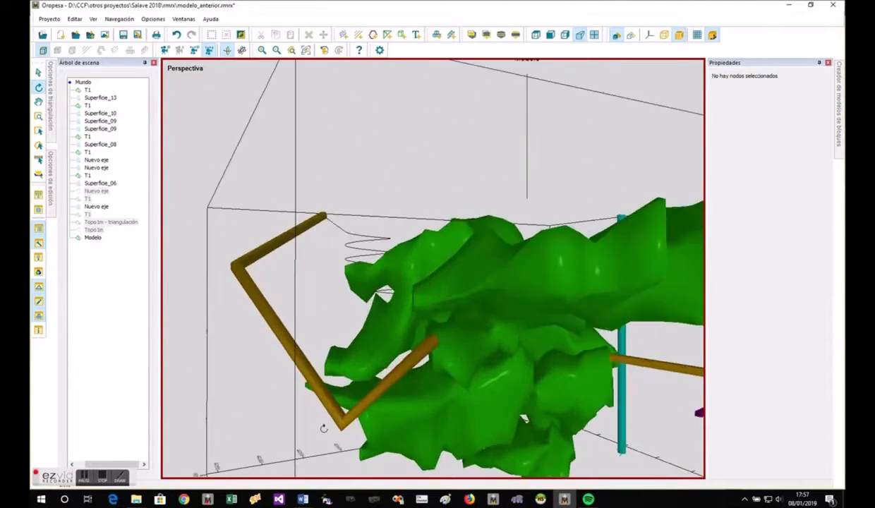
pyautogui.moveTo(346, 414); pyautogui.dragTo(419, 395)
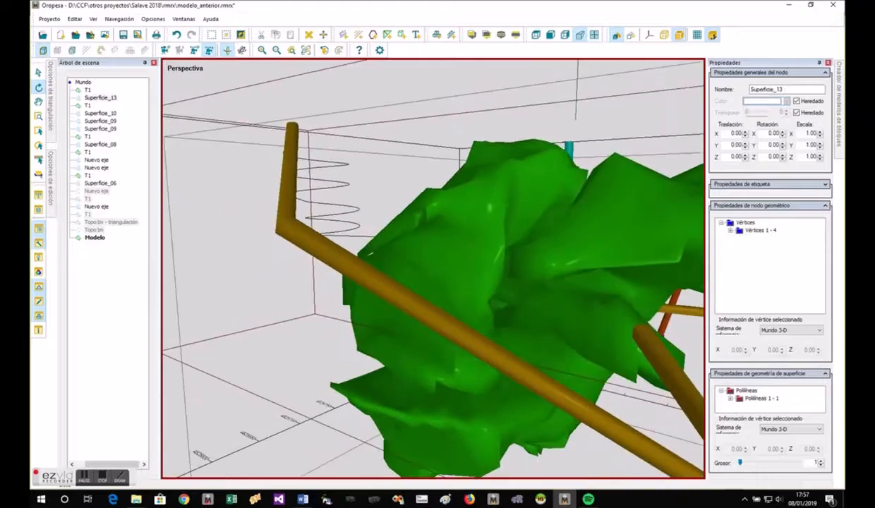
pyautogui.scroll(-7, 419, 367)
pyautogui.moveTo(421, 342); pyautogui.dragTo(509, 400)
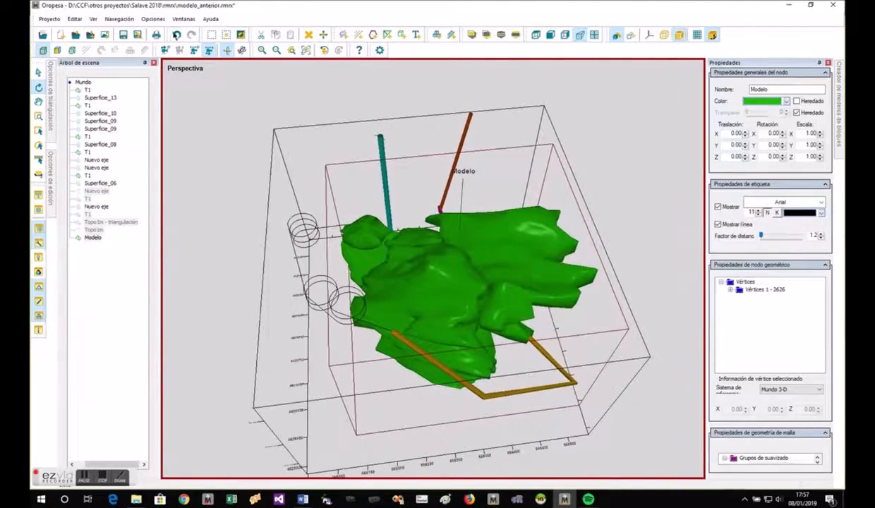
pyautogui.click(177, 35)
# - Sweep the Galería section along the same polyline with the advanced gallery design options enabled
pyautogui.click(525, 384)
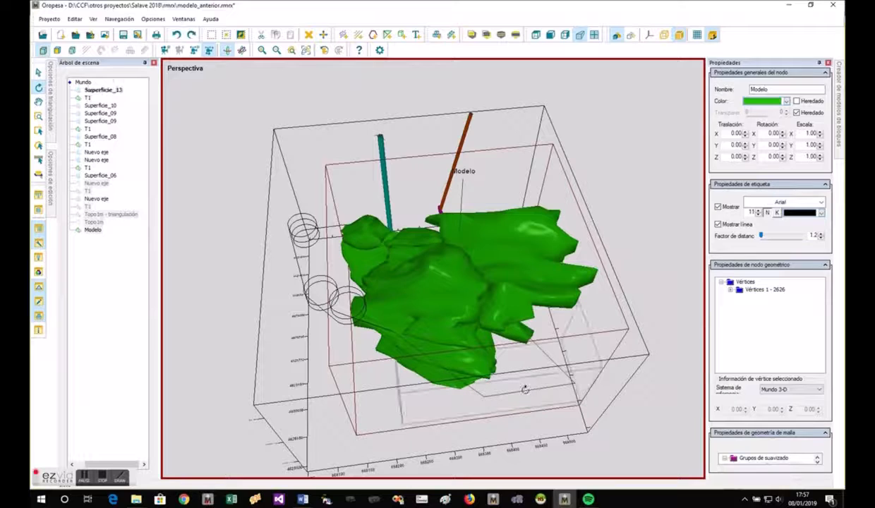
pyautogui.rightClick(526, 388)
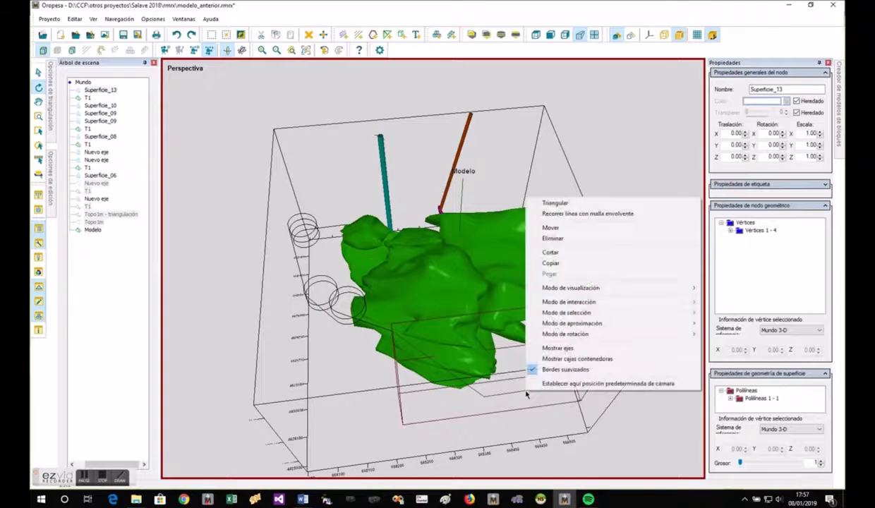
pyautogui.click(548, 213)
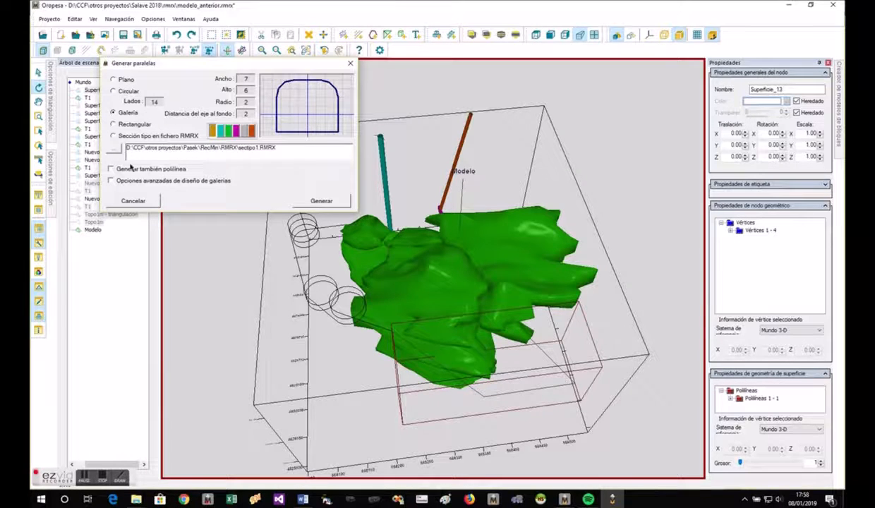
pyautogui.click(142, 181)
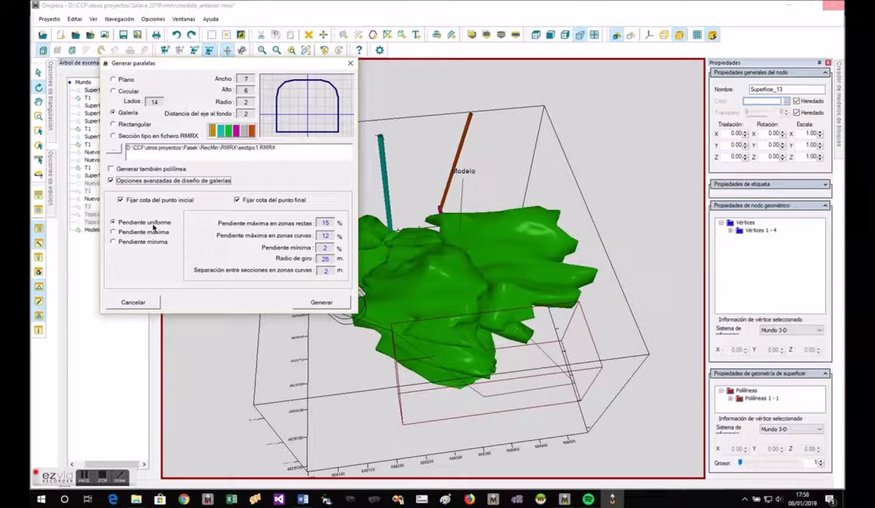
pyautogui.click(322, 302)
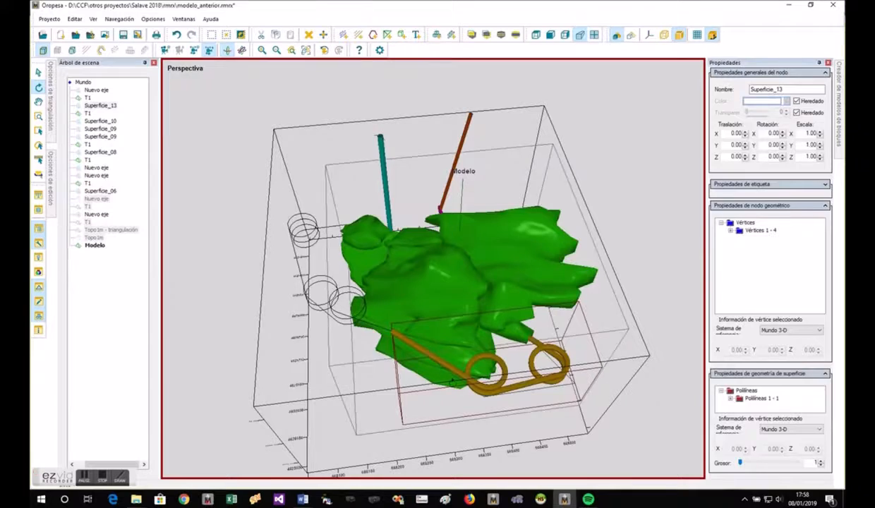
# - Hide the newly generated gallery mesh T1 so that only its axis lines are displayed beside the model
pyautogui.moveTo(452, 382); pyautogui.dragTo(429, 326)
pyautogui.moveTo(497, 365); pyautogui.dragTo(385, 375)
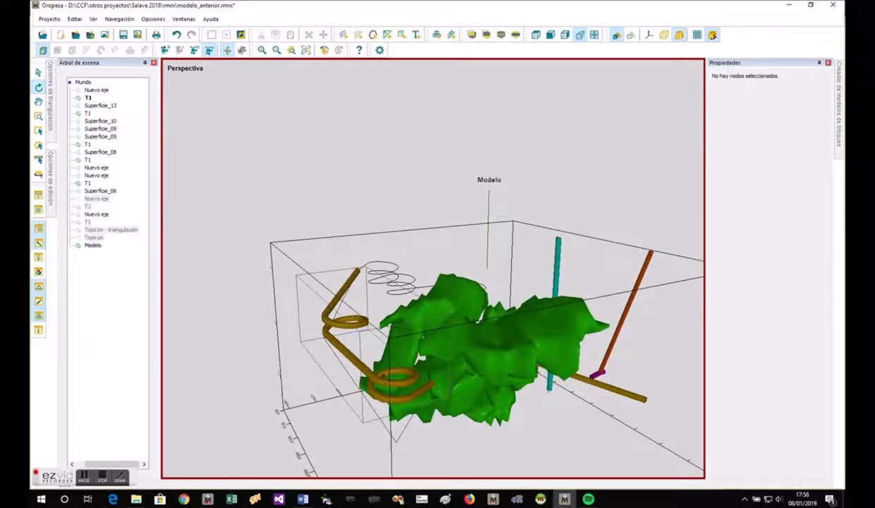
pyautogui.rightClick(379, 375)
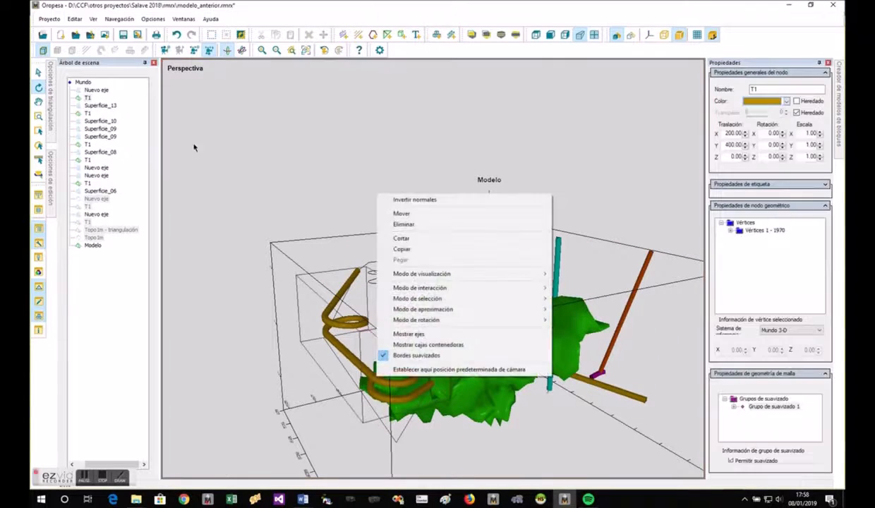
pyautogui.click(88, 98)
pyautogui.rightClick(88, 99)
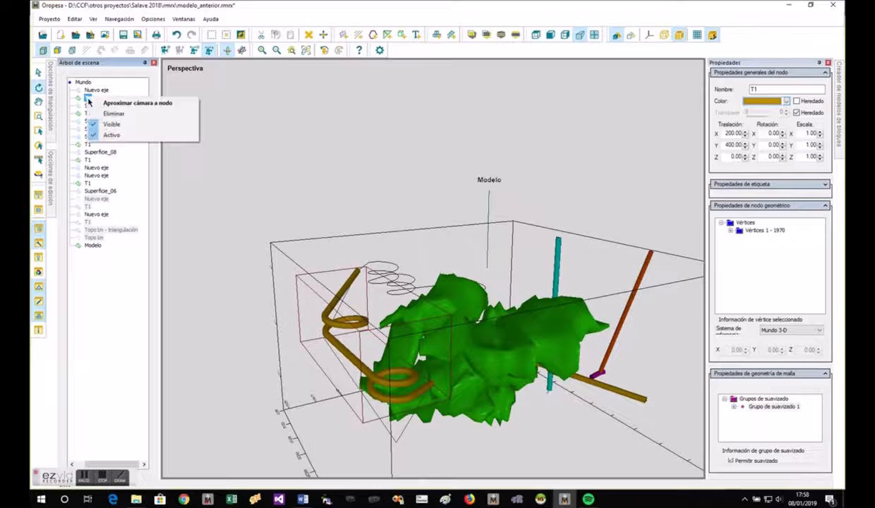
pyautogui.click(104, 130)
pyautogui.scroll(5, 388, 378)
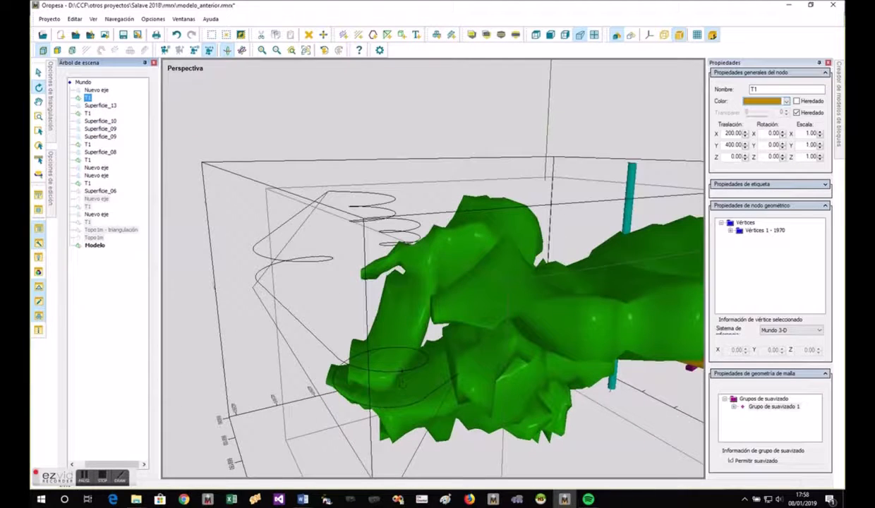
# - Make the hidden mesh of the last generated T1 gallery visible again beside the model
pyautogui.scroll(-4, 191, 312)
pyautogui.moveTo(236, 373); pyautogui.dragTo(319, 419)
pyautogui.rightClick(319, 419)
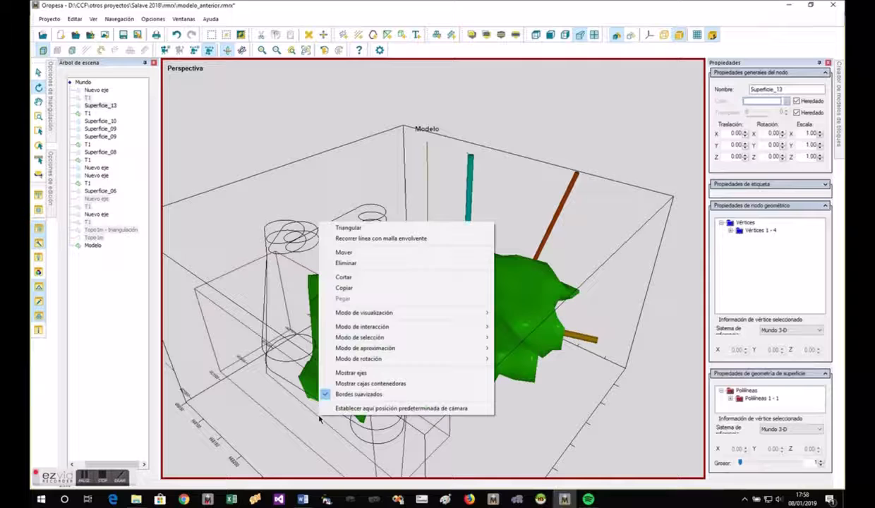
pyautogui.click(87, 97)
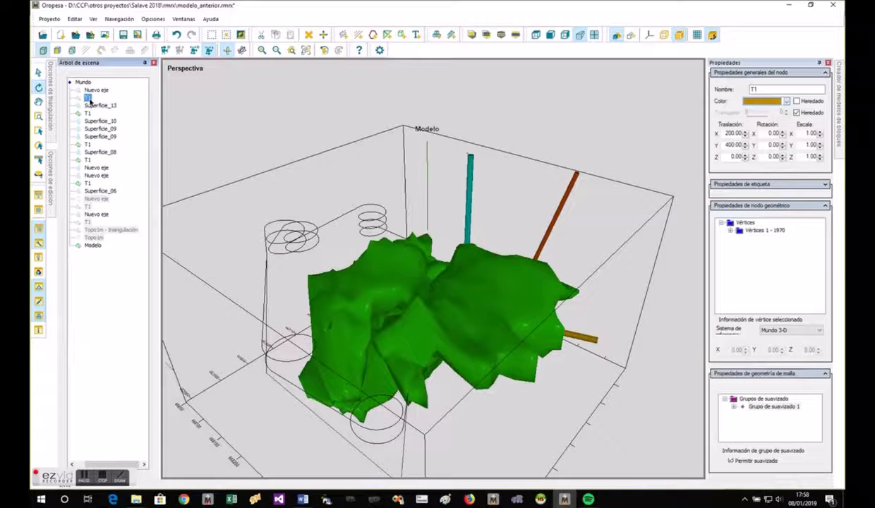
pyautogui.rightClick(91, 99)
pyautogui.click(117, 127)
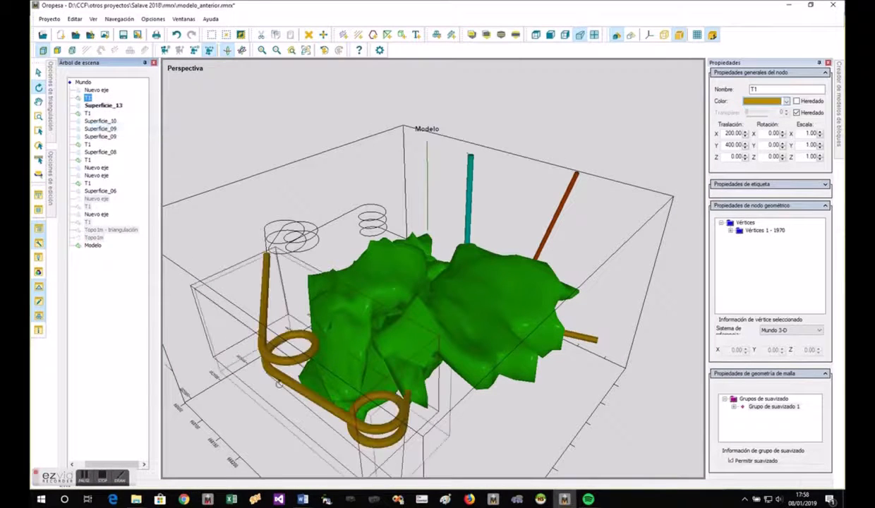
# - Sweep the Galería section along polyline Superficie_13 with advanced options, fixing only the start point elevation and using the maximum slope
pyautogui.click(321, 421)
pyautogui.rightClick(320, 421)
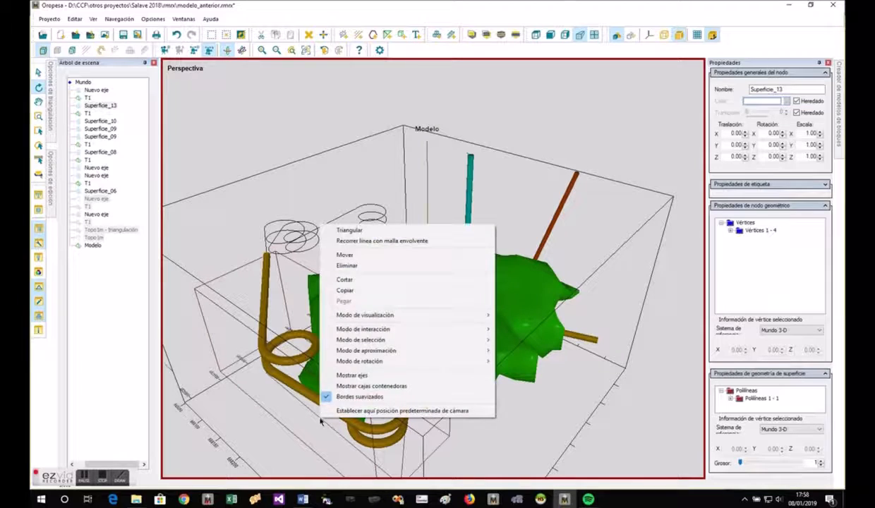
pyautogui.click(351, 241)
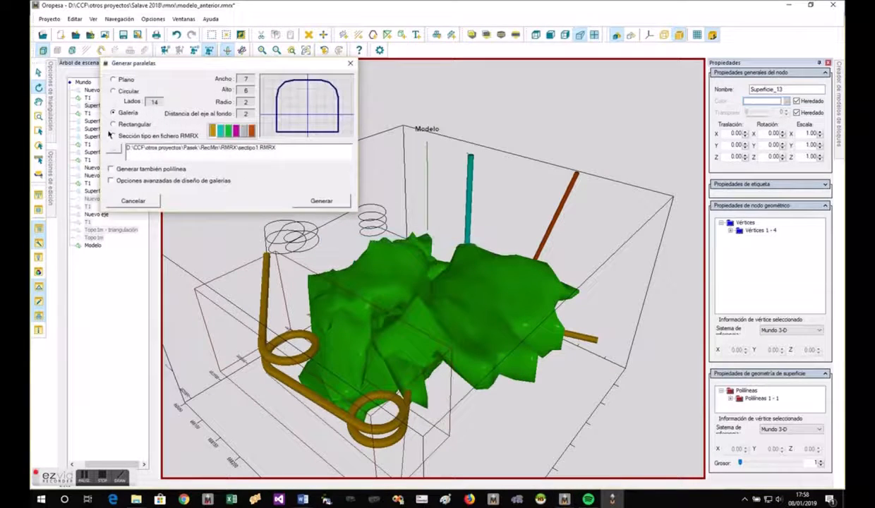
pyautogui.click(131, 180)
pyautogui.click(248, 200)
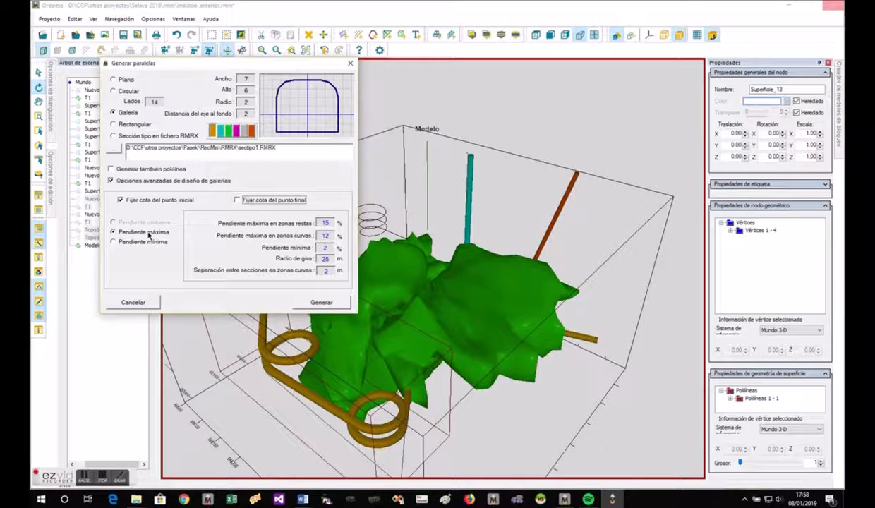
pyautogui.click(327, 306)
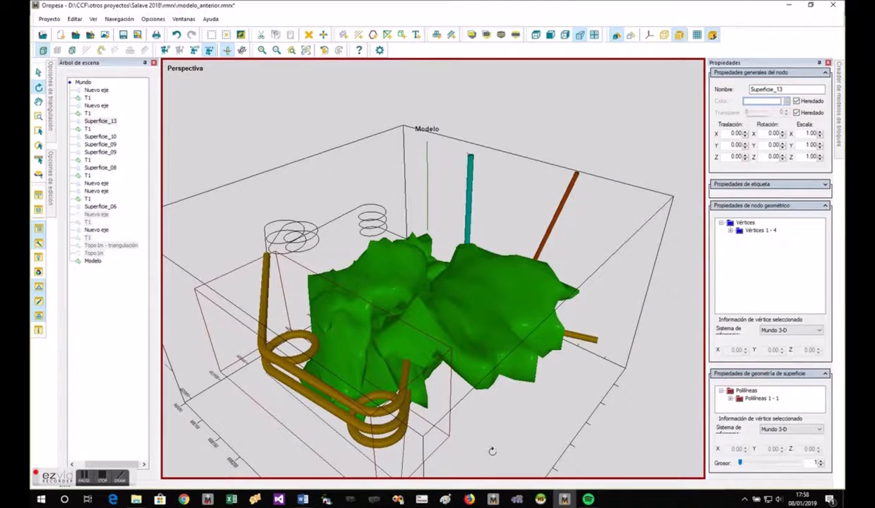
# - Change the colour of the new maximum-slope gallery T1 to light green
pyautogui.moveTo(493, 451); pyautogui.dragTo(493, 398)
pyautogui.click(383, 274)
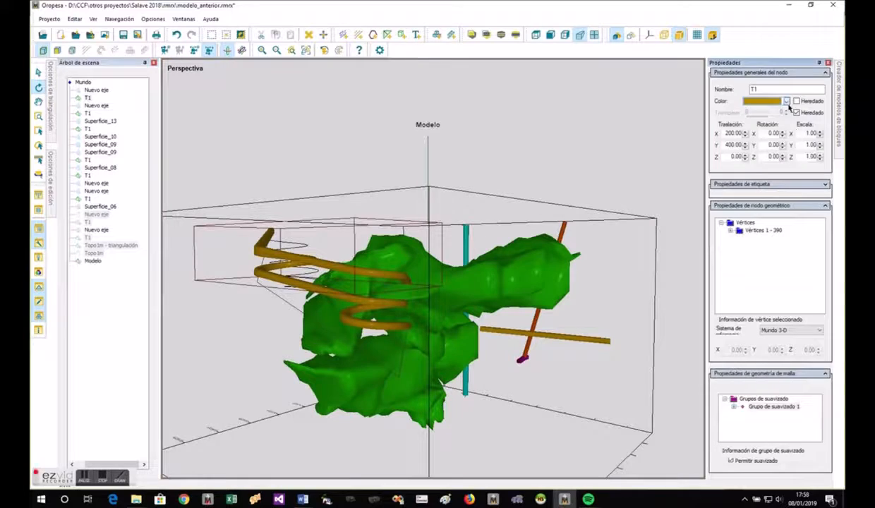
pyautogui.click(786, 101)
pyautogui.click(781, 120)
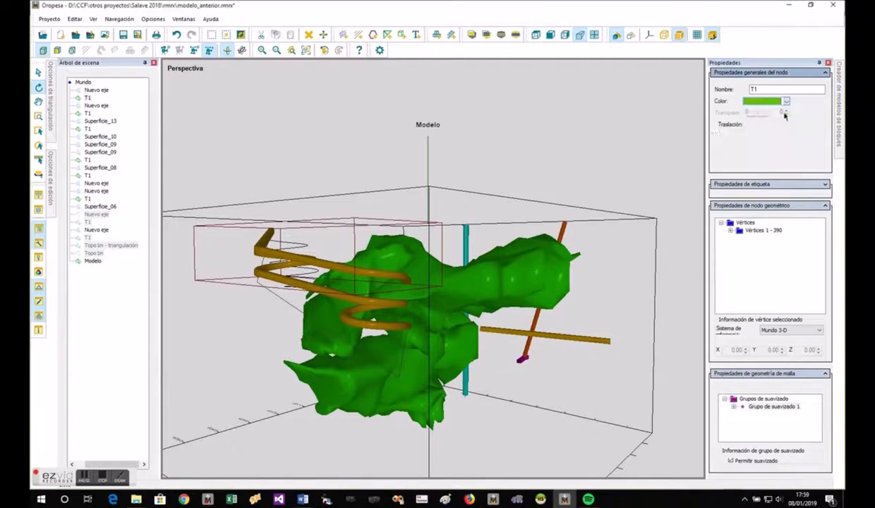
# - Sweep a magenta Galería section along Superficie_13 with advanced options, fixing only the start point elevation and using the minimum slope
pyautogui.moveTo(338, 296); pyautogui.dragTo(447, 426)
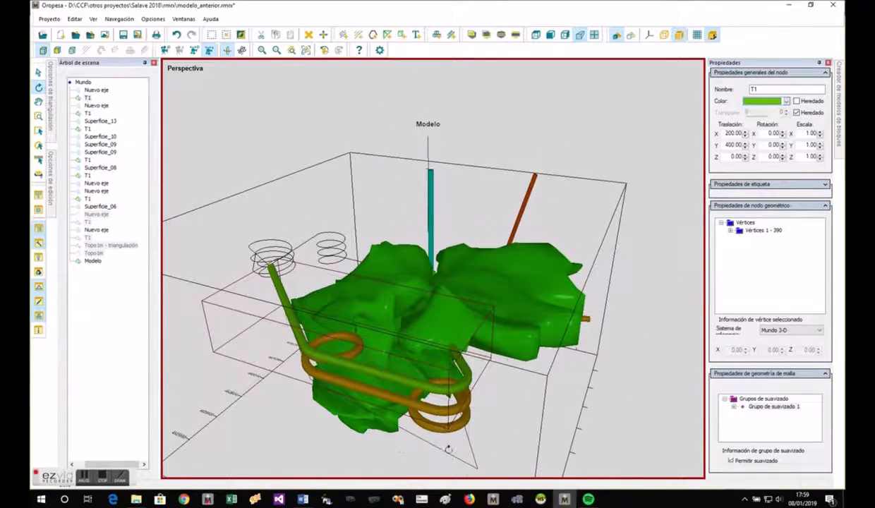
pyautogui.rightClick(449, 453)
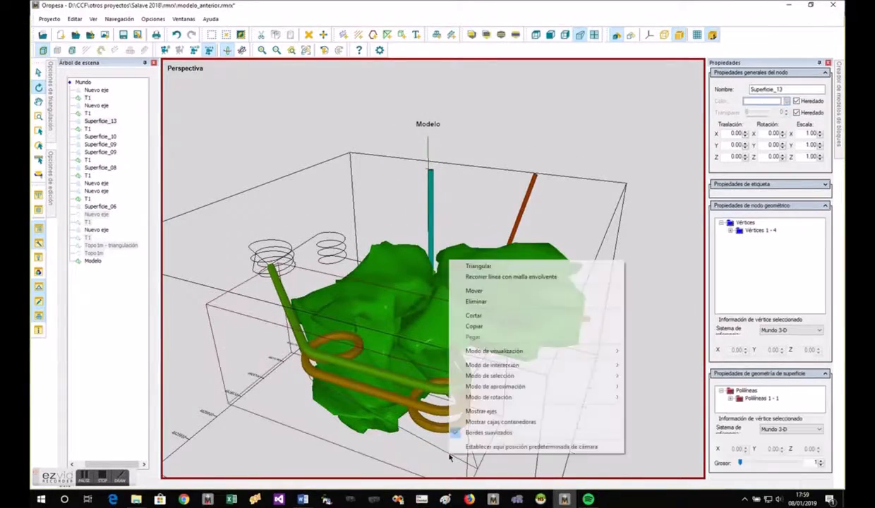
pyautogui.click(481, 276)
pyautogui.click(116, 180)
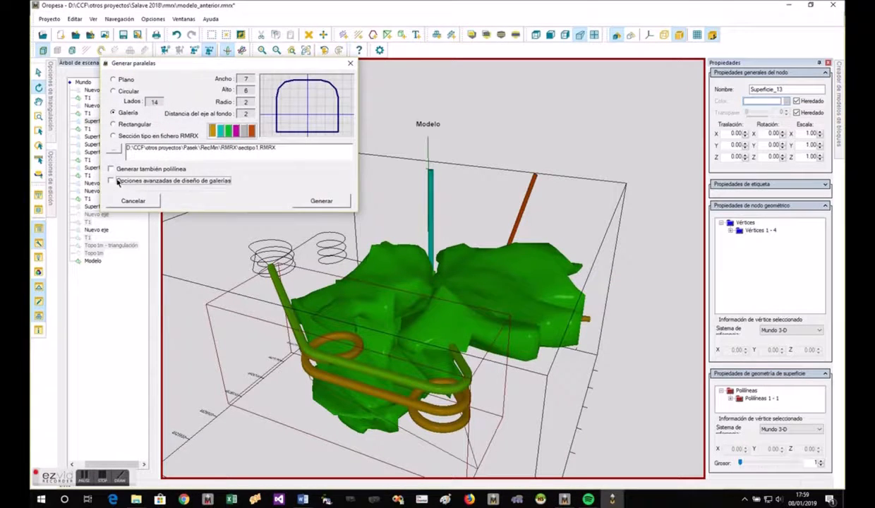
pyautogui.click(281, 201)
pyautogui.click(144, 242)
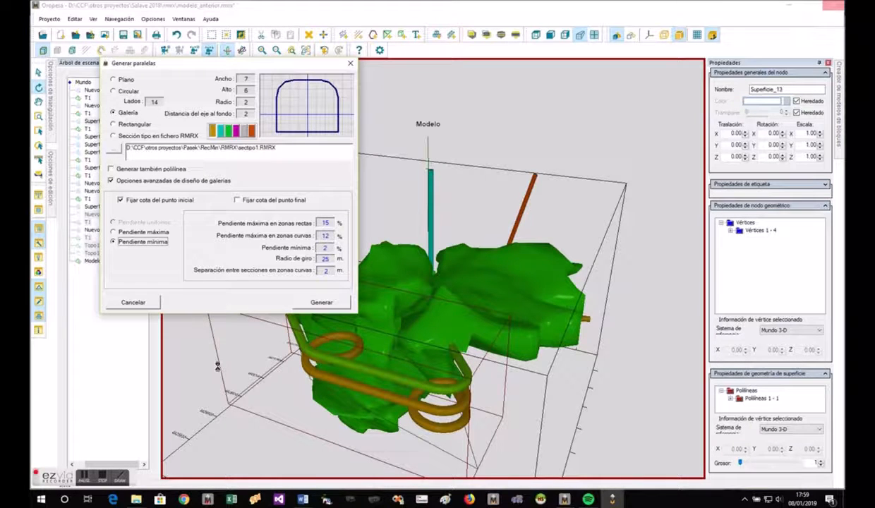
pyautogui.click(235, 132)
pyautogui.click(321, 302)
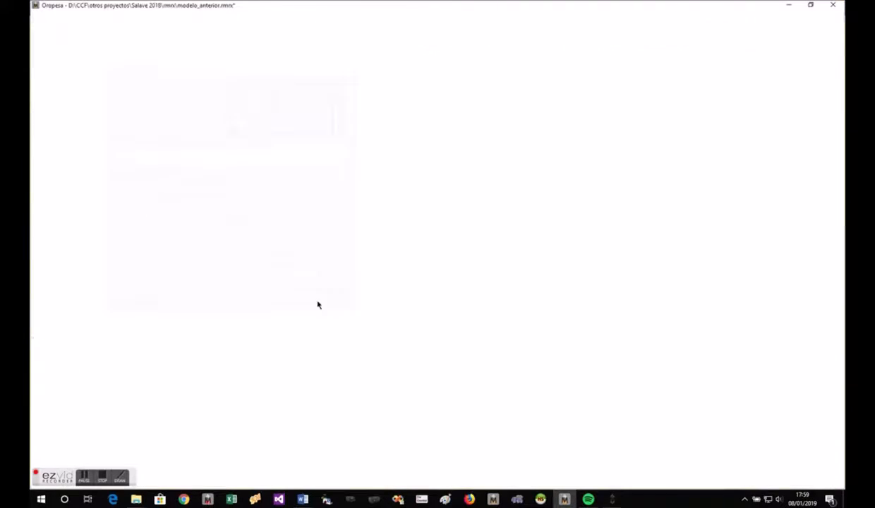
# - Sweep a grey Galería section along Superficie_13 with advanced options, fixing only the end point elevation and using the maximum slope
pyautogui.moveTo(428, 440); pyautogui.dragTo(478, 423)
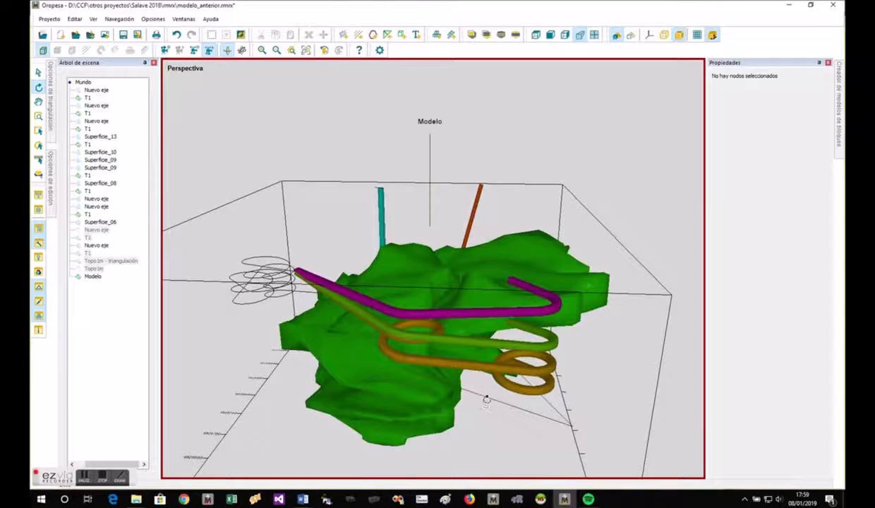
pyautogui.click(486, 400)
pyautogui.rightClick(488, 400)
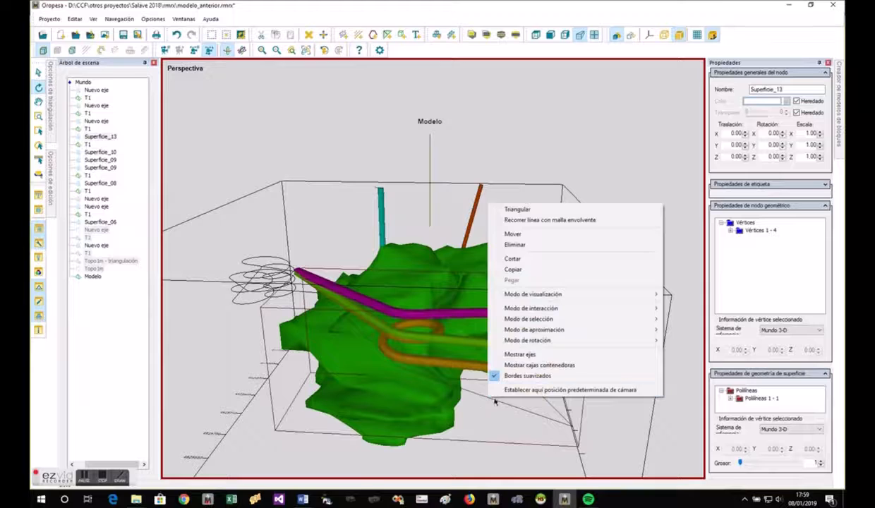
pyautogui.click(540, 220)
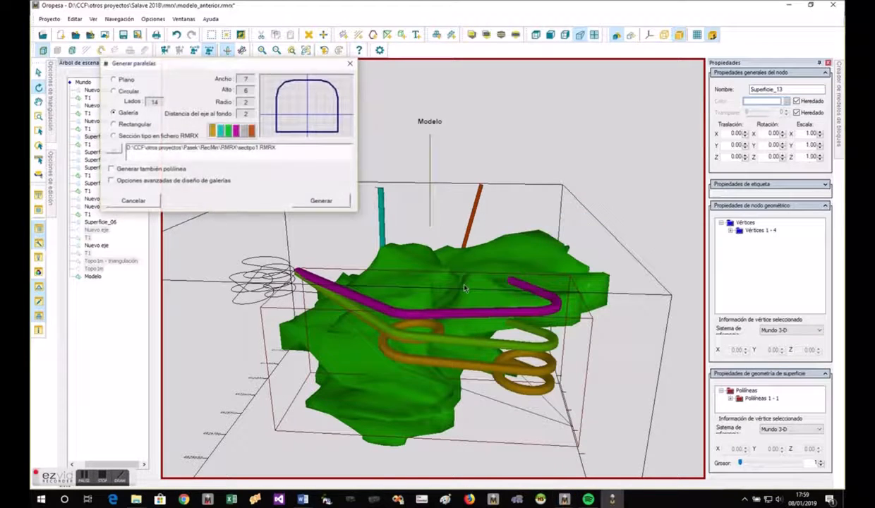
pyautogui.click(156, 181)
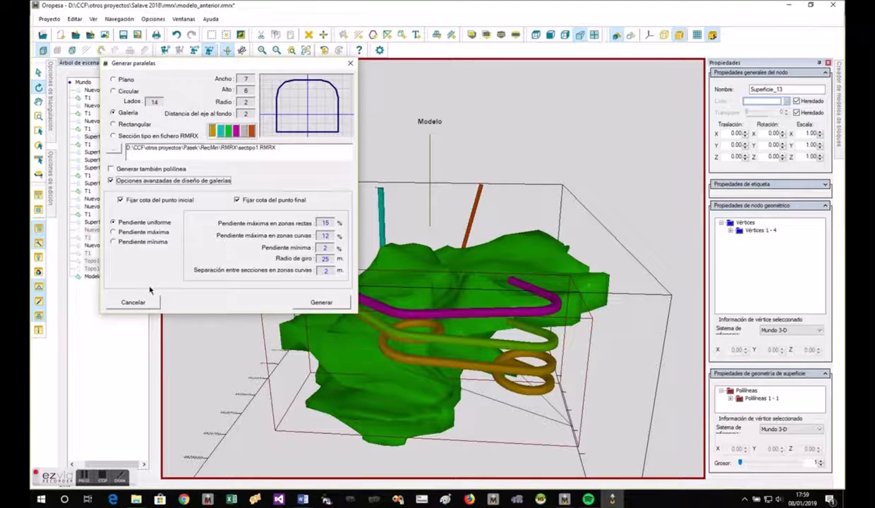
pyautogui.click(160, 201)
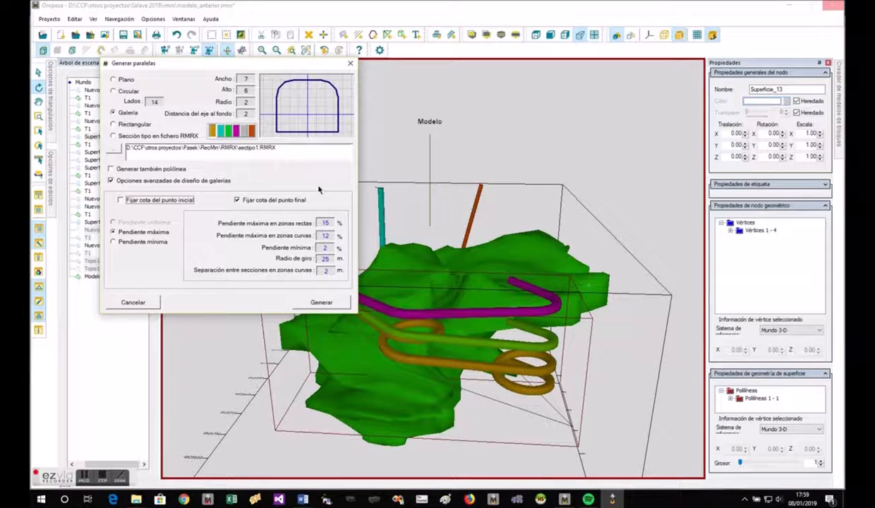
pyautogui.click(246, 133)
pyautogui.click(326, 304)
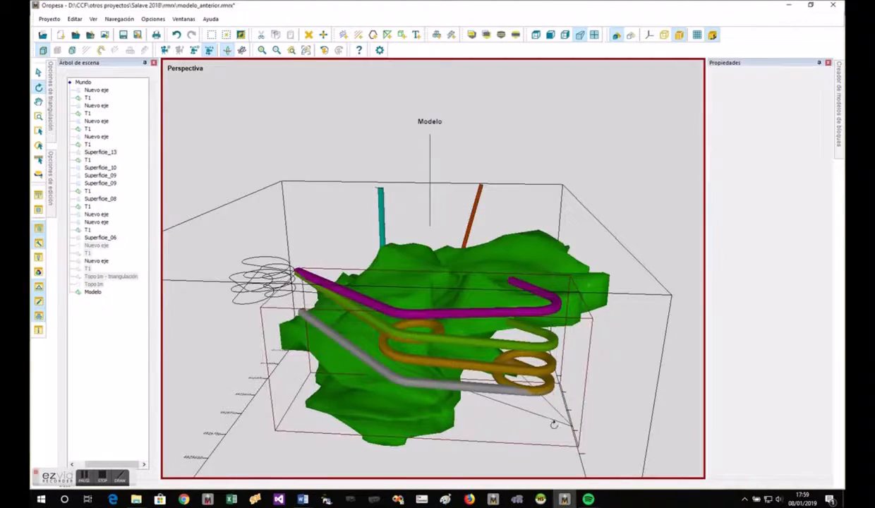
# - Sweep the Galería section along Superficie_13 with advanced options, fixing only the end point elevation and using the minimum slope
pyautogui.moveTo(554, 424); pyautogui.dragTo(592, 381)
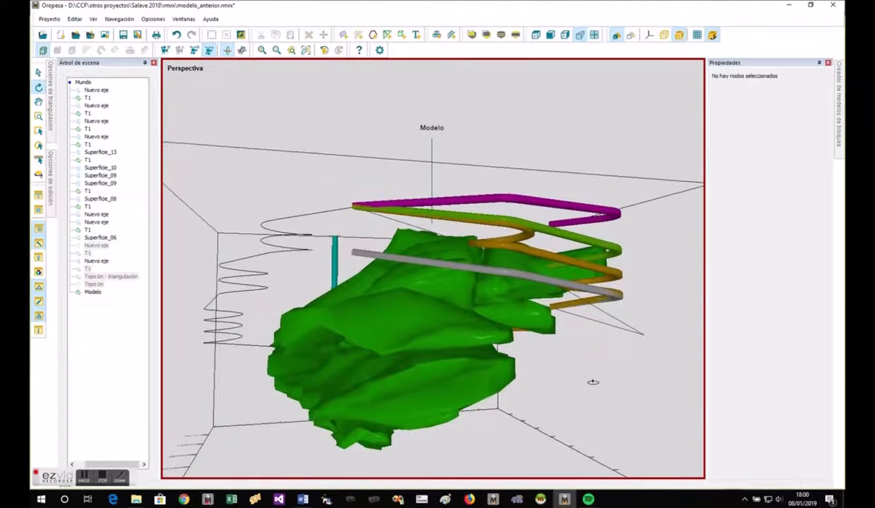
pyautogui.click(381, 306)
pyautogui.click(639, 308)
pyautogui.moveTo(553, 374); pyautogui.dragTo(508, 340)
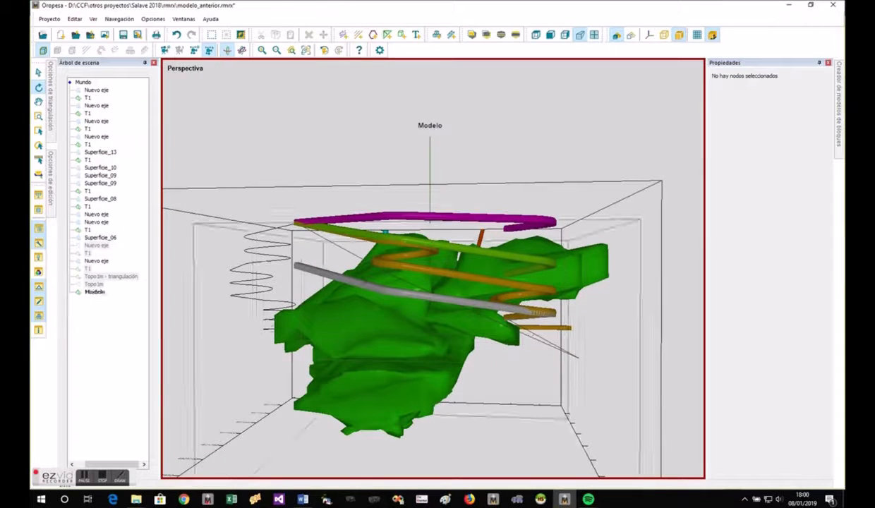
pyautogui.click(347, 249)
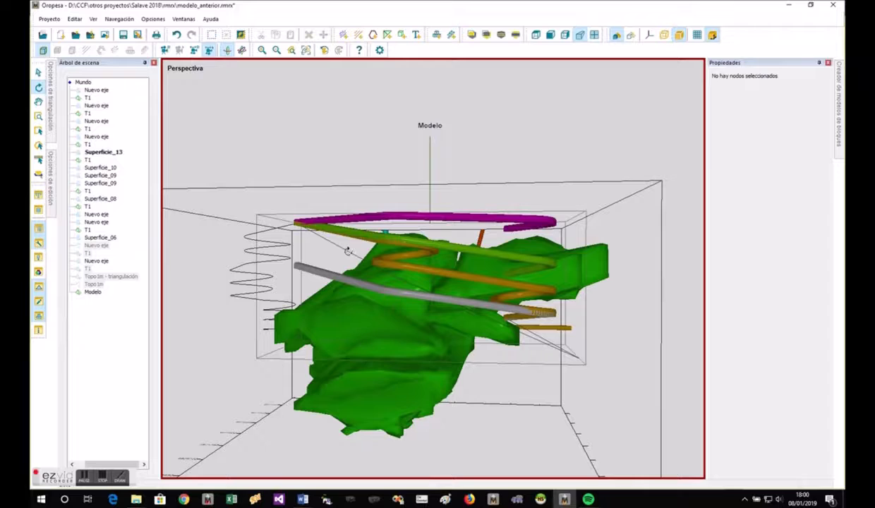
pyautogui.rightClick(348, 250)
pyautogui.click(380, 271)
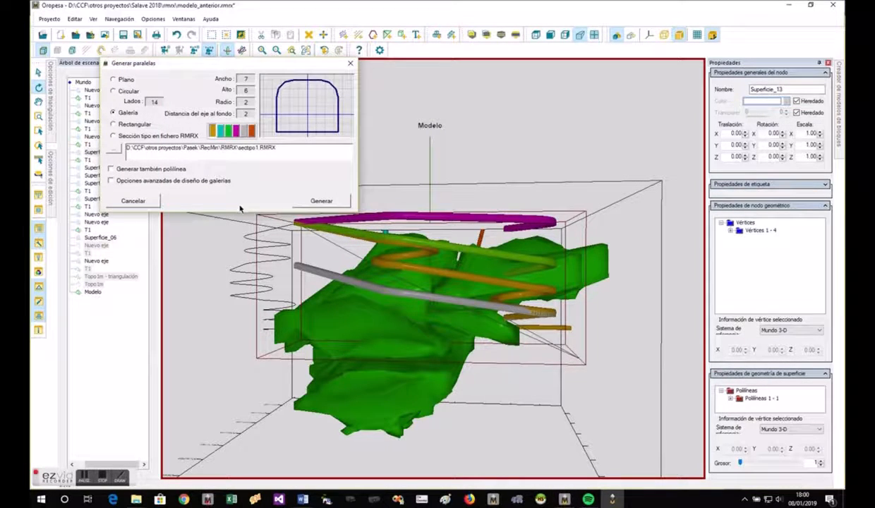
pyautogui.click(187, 181)
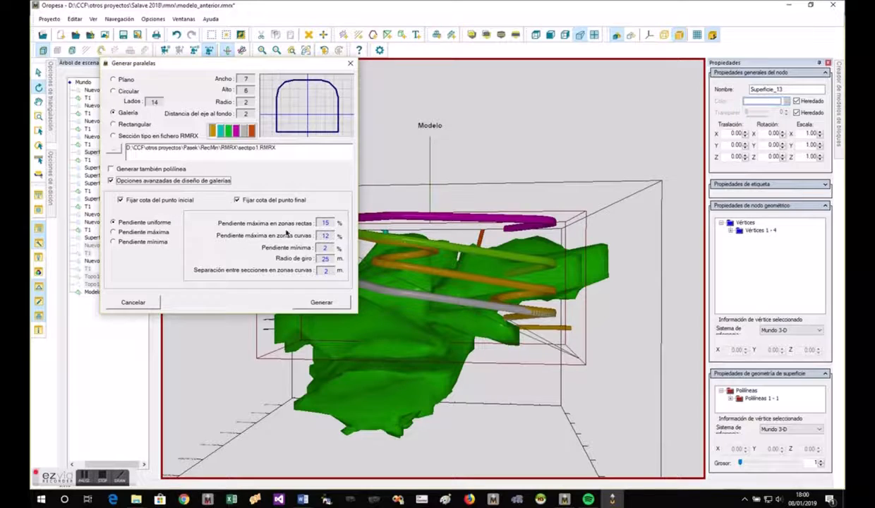
pyautogui.click(190, 203)
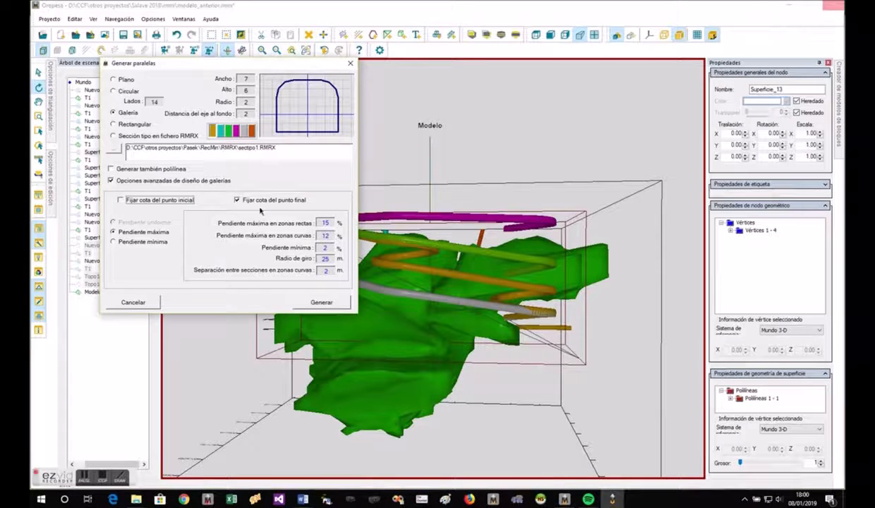
pyautogui.click(151, 242)
pyautogui.click(321, 302)
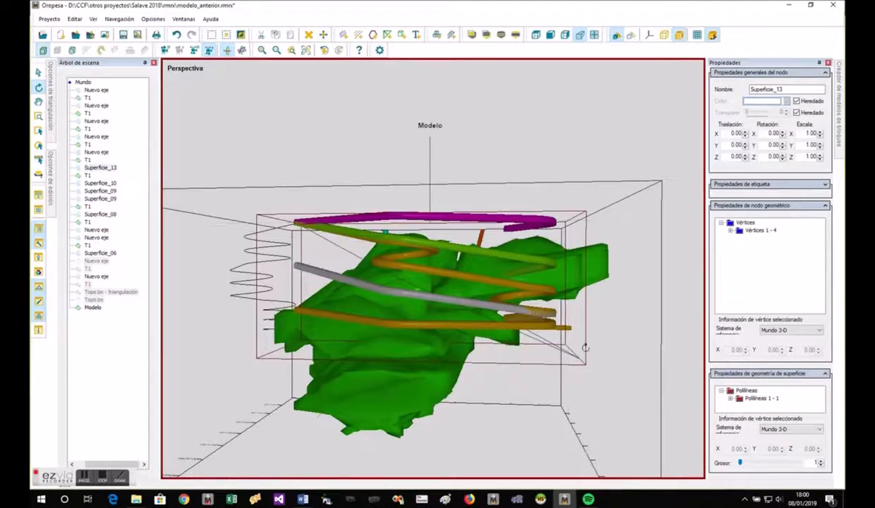
pyautogui.moveTo(586, 347); pyautogui.dragTo(626, 396)
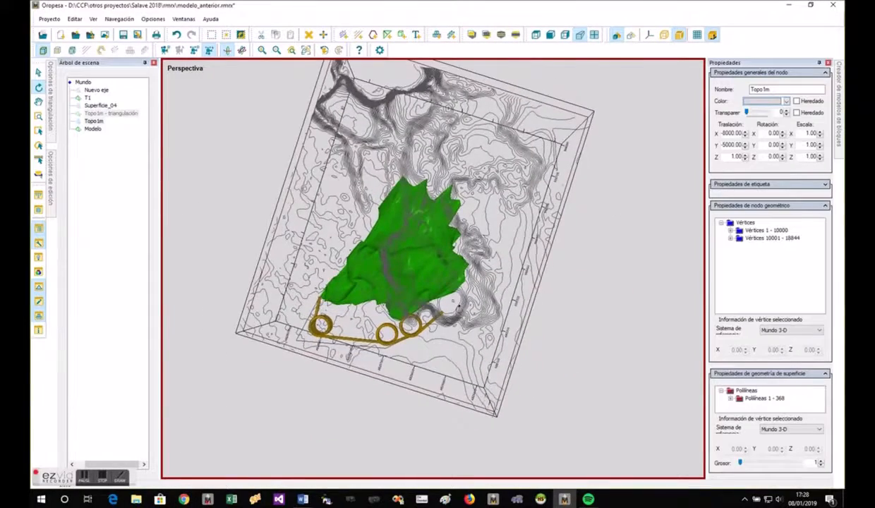
# - Draw a seven-vertex open polyline over the topography around the orebody's far side, from the pit to beside the spiral gallery's lower end
pyautogui.scroll(2, 457, 305)
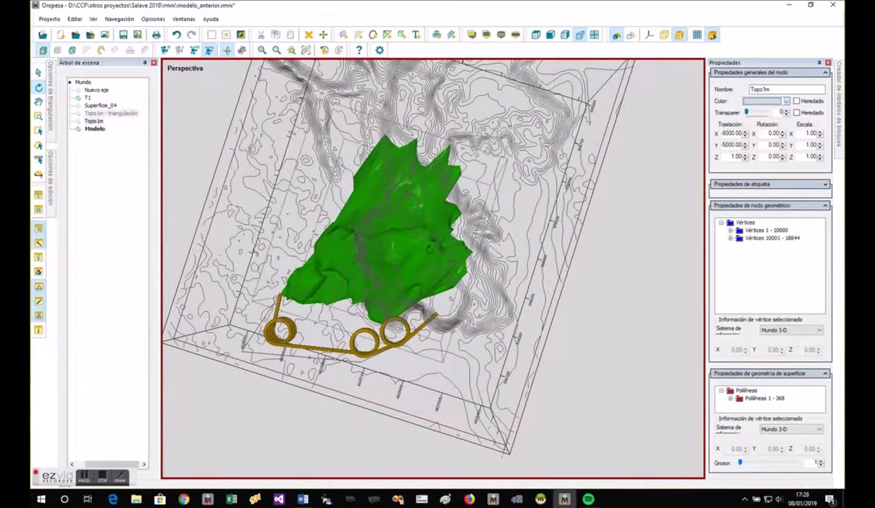
pyautogui.scroll(2, 453, 296)
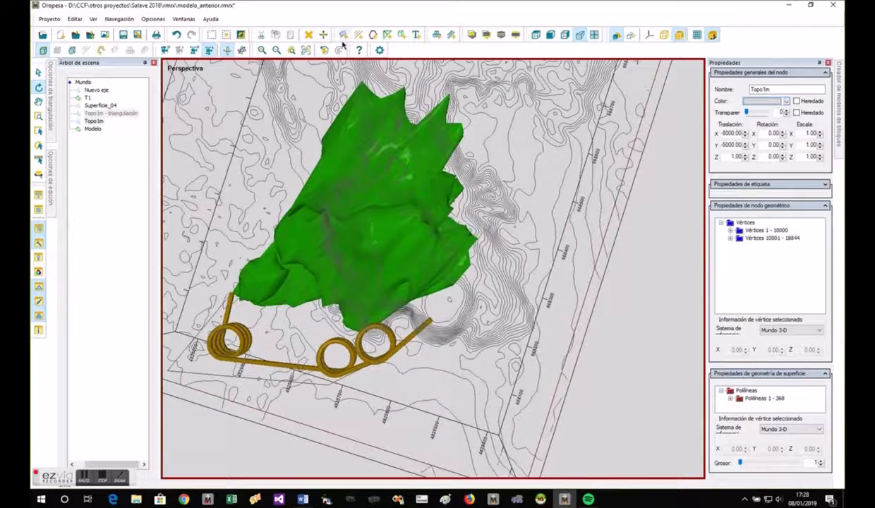
pyautogui.click(373, 35)
pyautogui.click(465, 289)
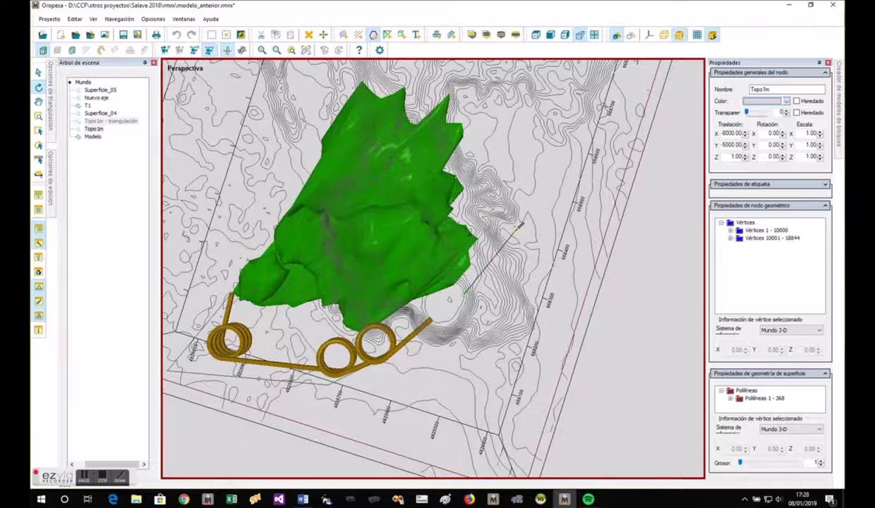
pyautogui.click(510, 226)
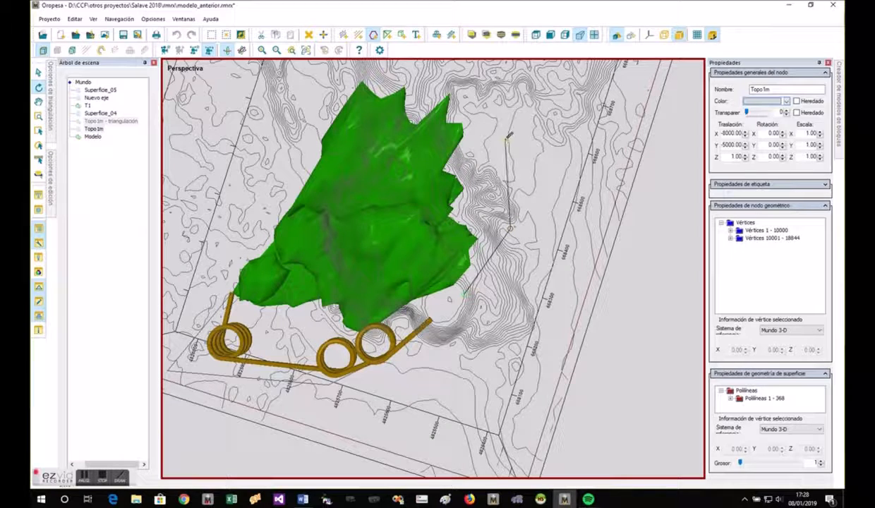
pyautogui.scroll(-3, 505, 148)
pyautogui.click(499, 165)
pyautogui.click(443, 120)
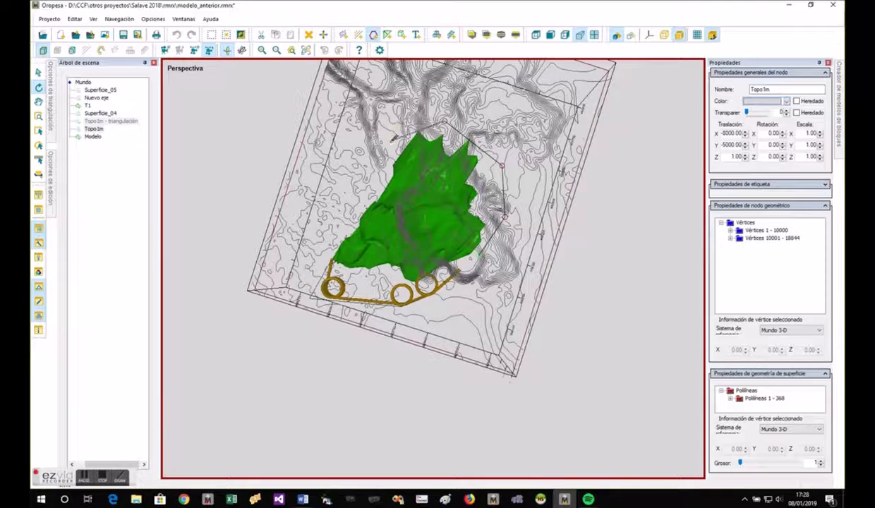
pyautogui.click(390, 144)
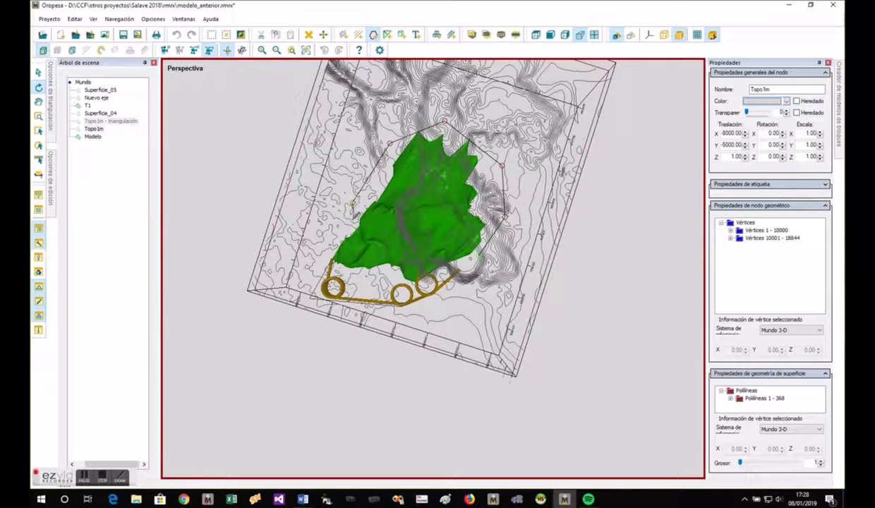
pyautogui.scroll(5, 353, 203)
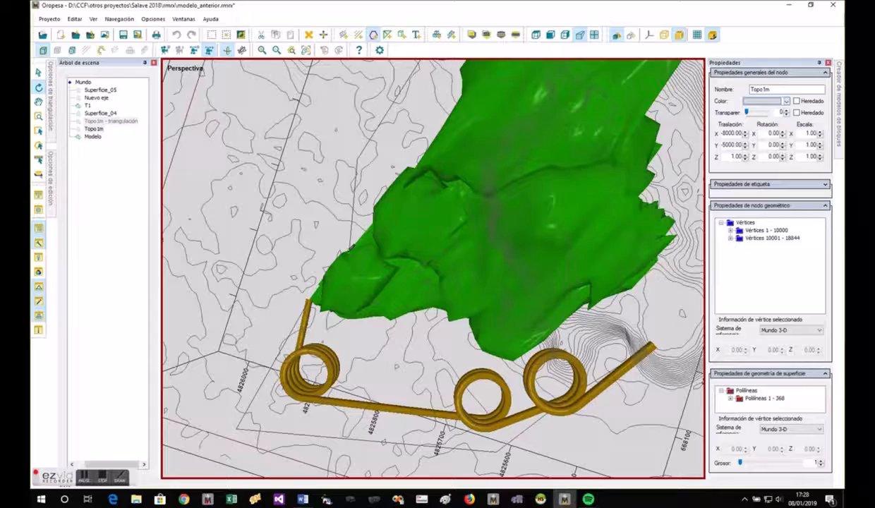
pyautogui.press('Escape')
pyautogui.press('Escape')
# - Lower the end vertex of the Superficie_05 polyline to the depth of the orebody's lower part
pyautogui.moveTo(333, 228); pyautogui.dragTo(533, 102)
pyautogui.moveTo(367, 329); pyautogui.dragTo(402, 333)
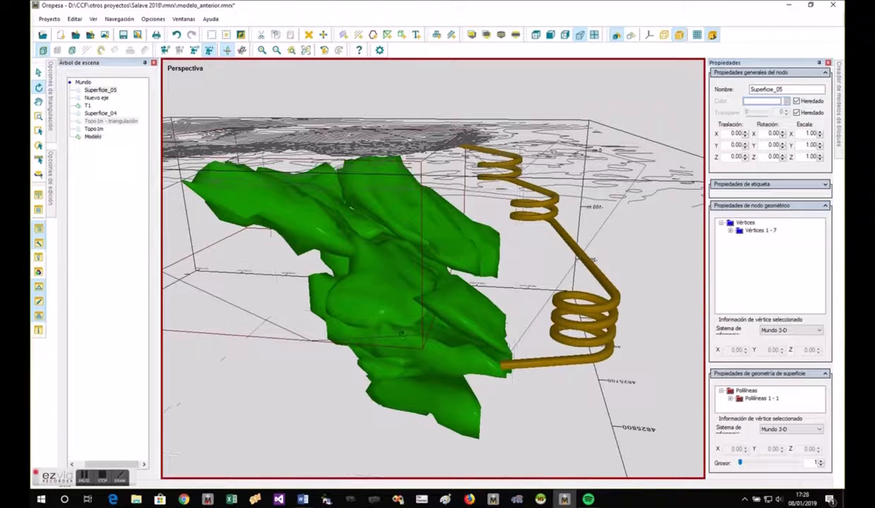
pyautogui.click(72, 51)
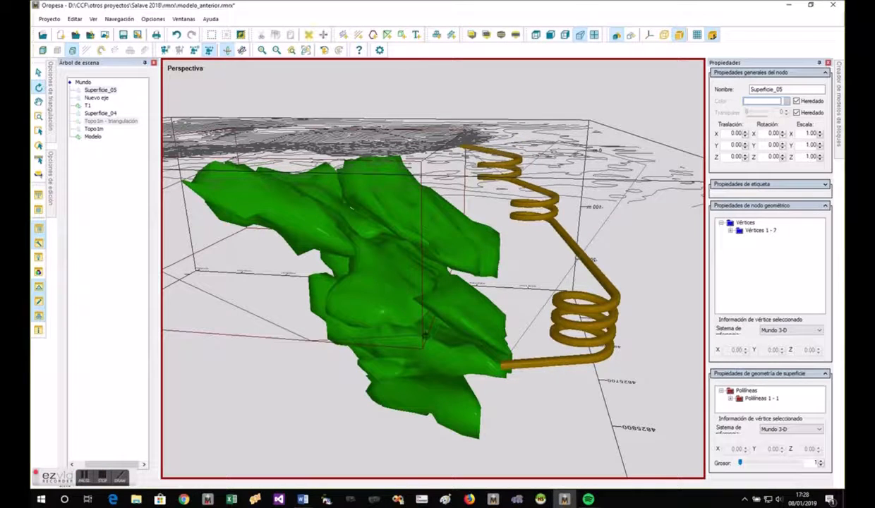
pyautogui.rightClick(426, 168)
pyautogui.click(450, 173)
pyautogui.moveTo(430, 333); pyautogui.dragTo(430, 402)
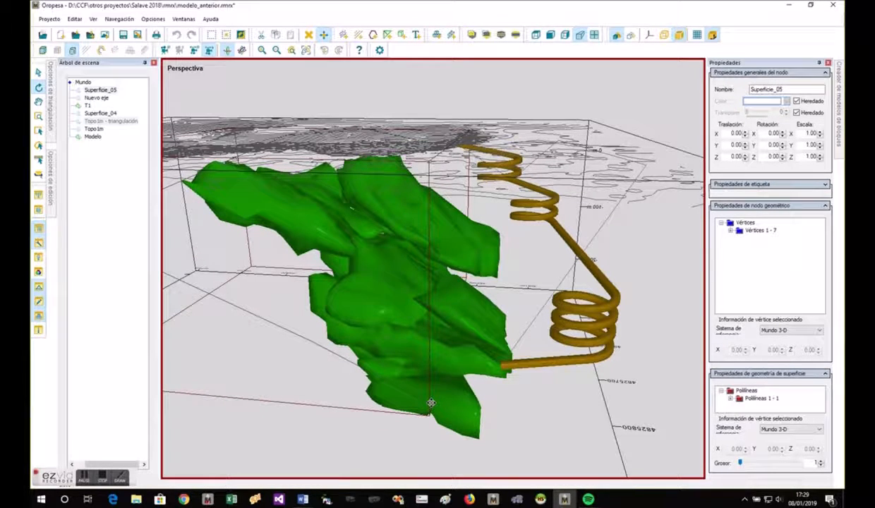
pyautogui.press('Escape')
pyautogui.moveTo(486, 428); pyautogui.dragTo(347, 352)
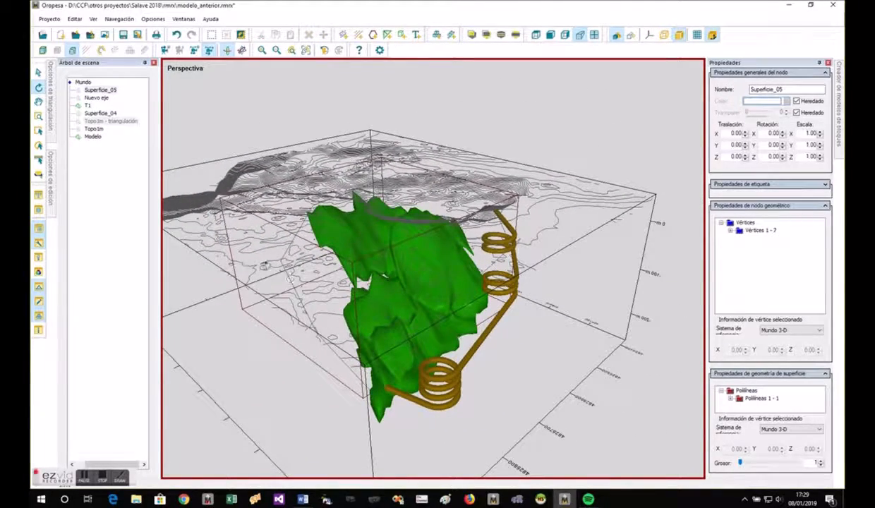
pyautogui.click(44, 50)
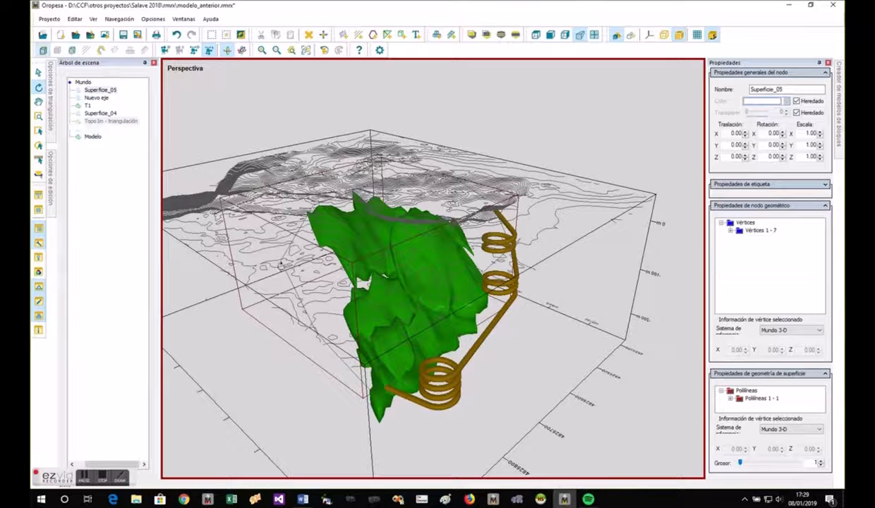
# - Sweep a cyan Galería section along Superficie_05 with advanced options, fixing both start and end point elevations and using a uniform slope
pyautogui.rightClick(289, 281)
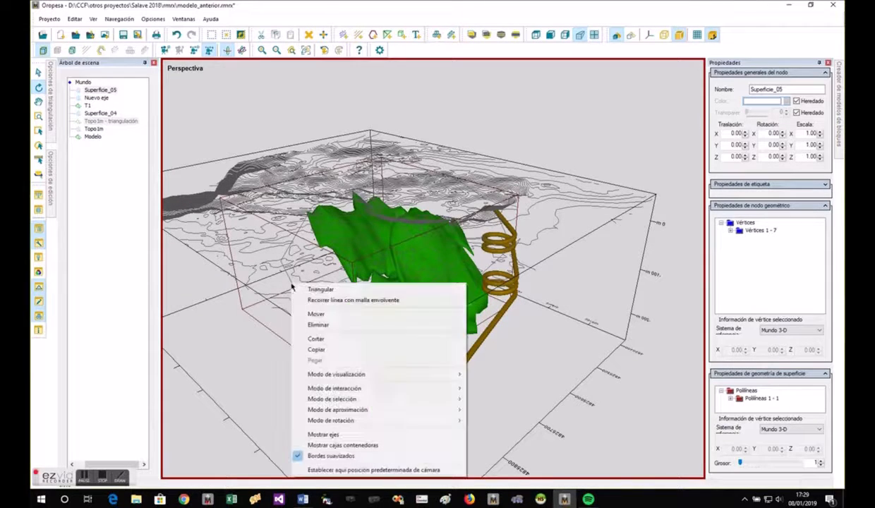
pyautogui.click(310, 297)
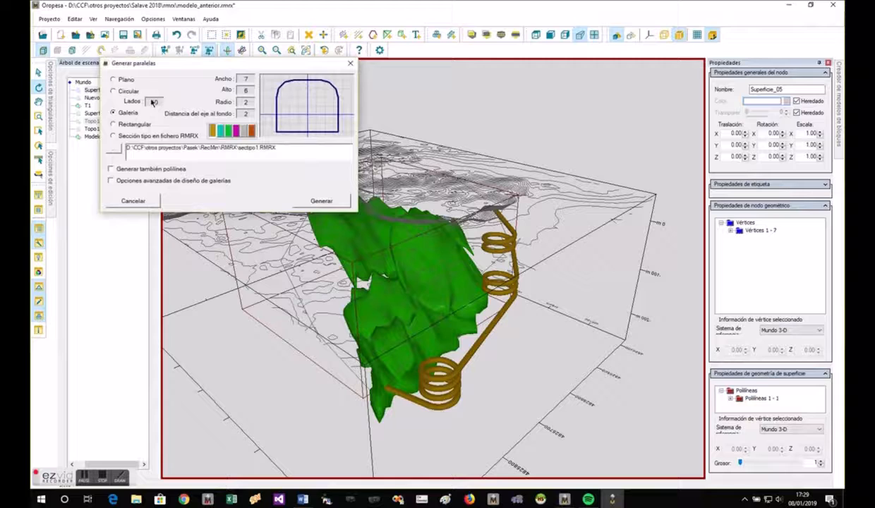
pyautogui.click(148, 180)
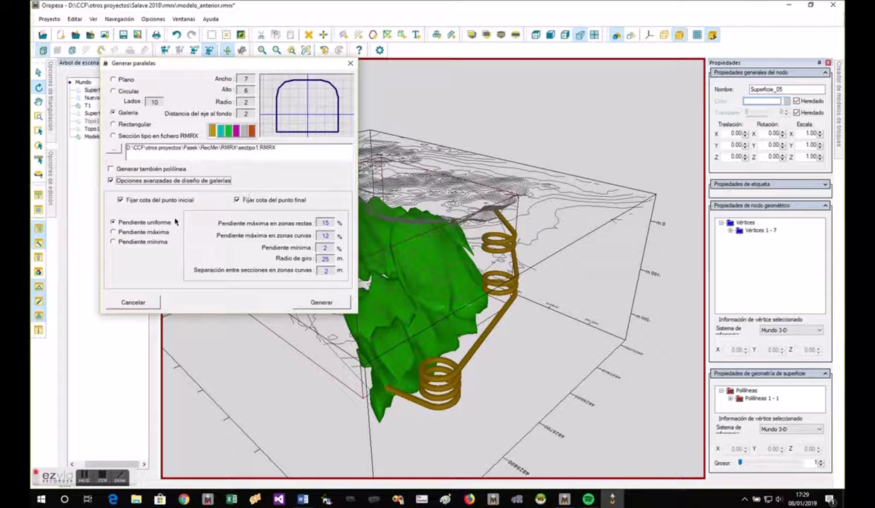
pyautogui.click(222, 131)
pyautogui.click(319, 301)
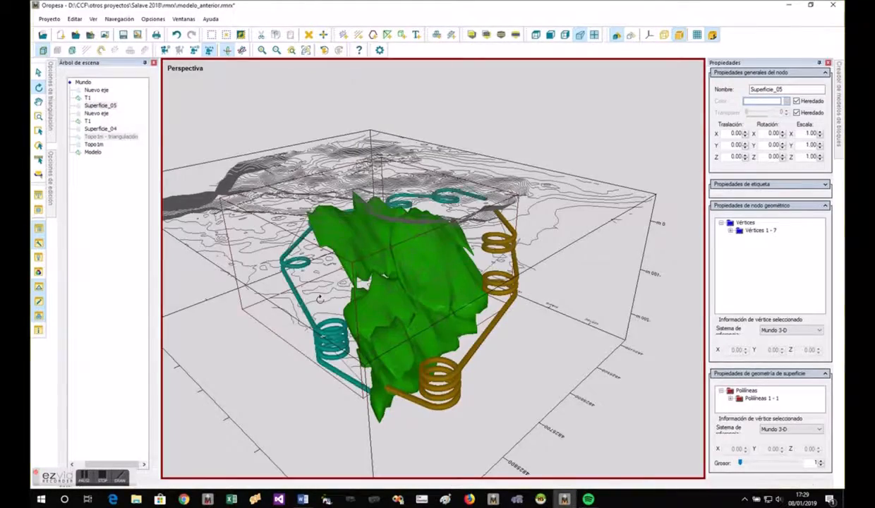
pyautogui.moveTo(319, 299); pyautogui.dragTo(308, 202)
pyautogui.scroll(-4, 307, 203)
pyautogui.moveTo(432, 311); pyautogui.dragTo(524, 361)
pyautogui.click(524, 361)
pyautogui.moveTo(463, 265); pyautogui.dragTo(513, 338)
pyautogui.moveTo(288, 295); pyautogui.dragTo(92, 383)
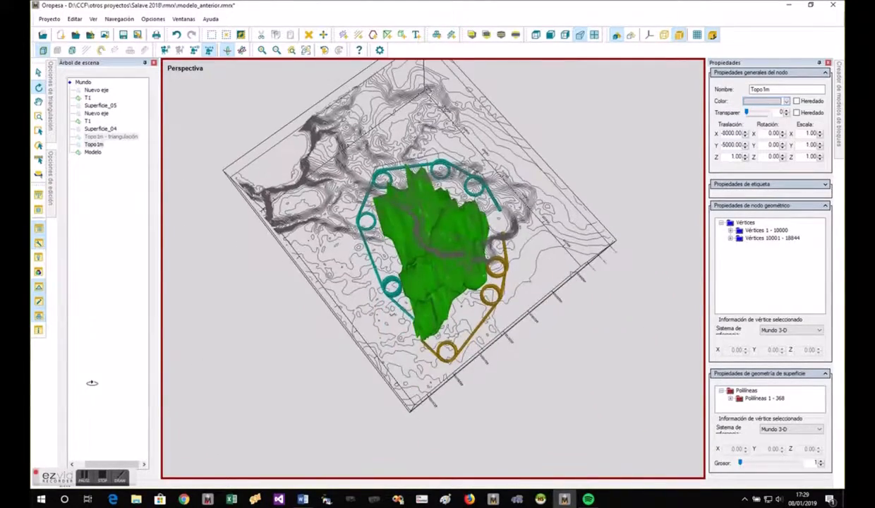
# - Draw a two-vertex open polyline from a middle spiral loop of the Superficie_05 gallery axis to the side of the orebody
pyautogui.moveTo(382, 319); pyautogui.dragTo(571, 172)
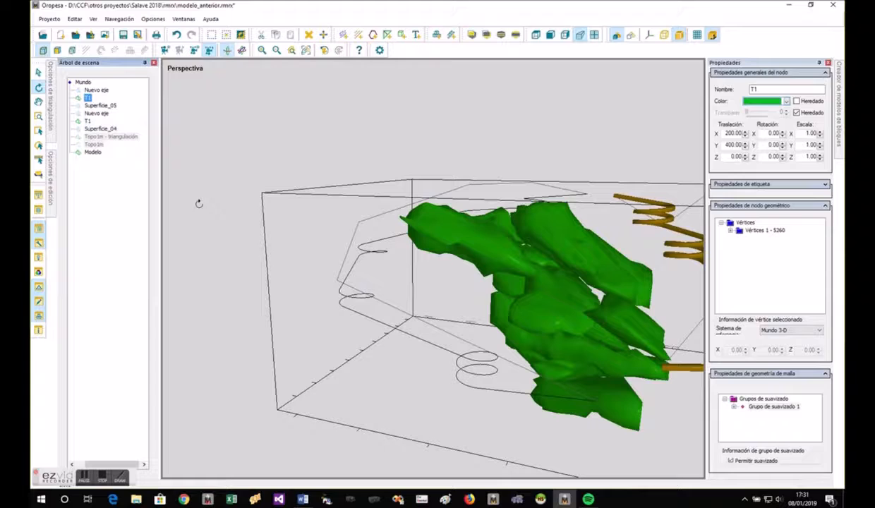
pyautogui.moveTo(394, 288); pyautogui.dragTo(393, 298)
pyautogui.scroll(5, 383, 277)
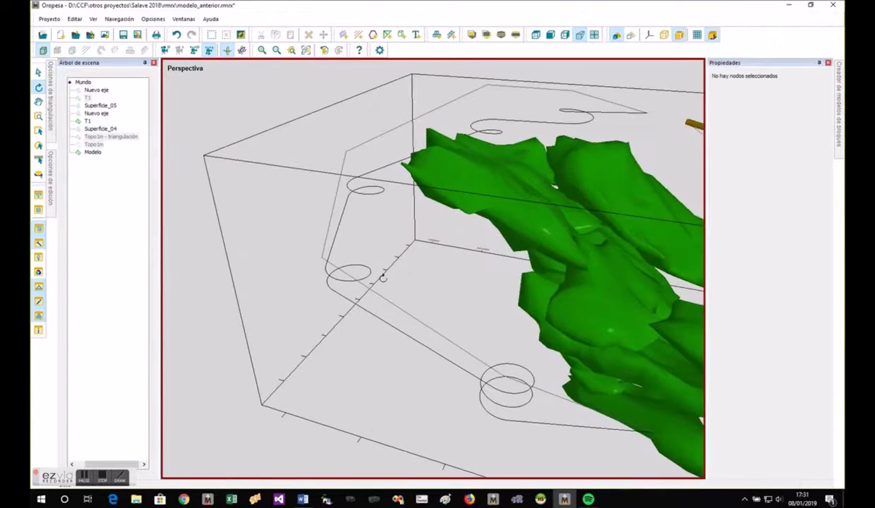
pyautogui.click(373, 35)
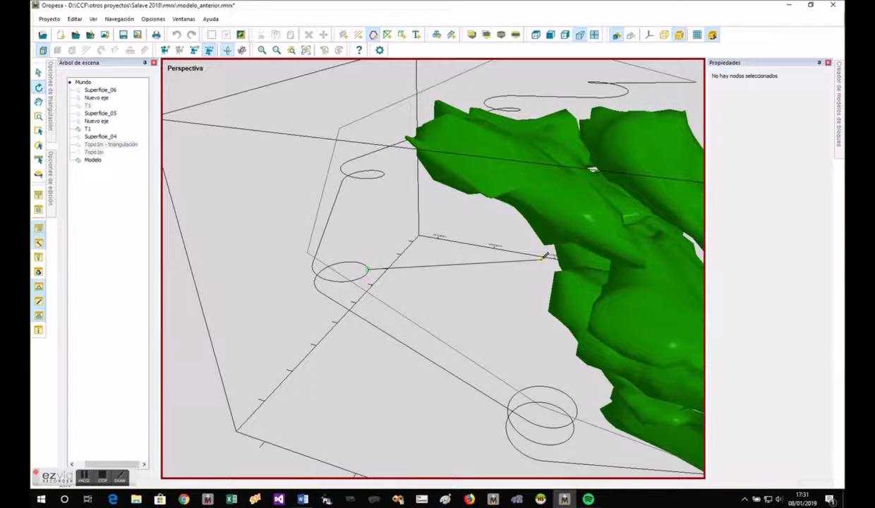
pyautogui.press('Escape')
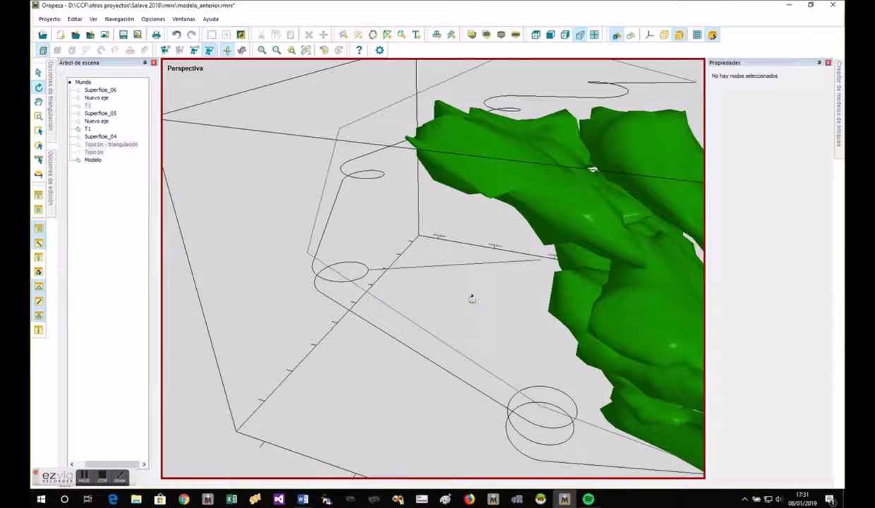
pyautogui.click(471, 261)
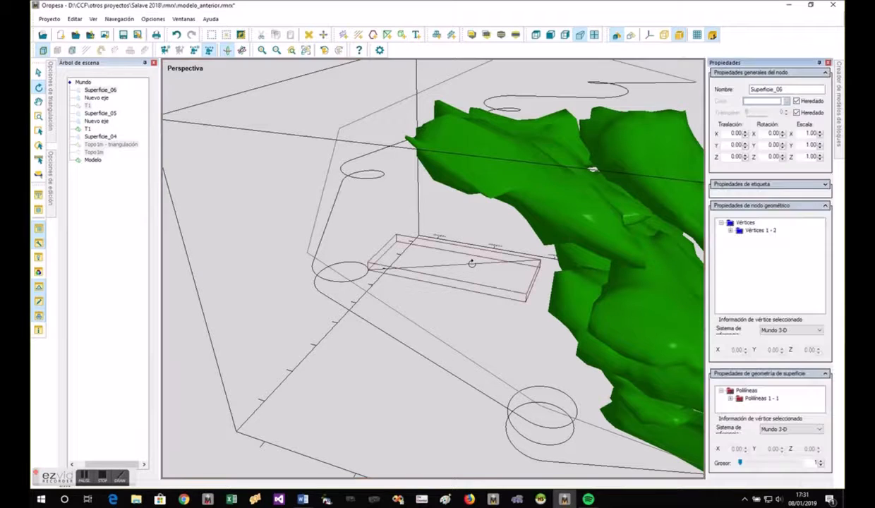
pyautogui.click(471, 305)
pyautogui.moveTo(478, 336); pyautogui.dragTo(418, 298)
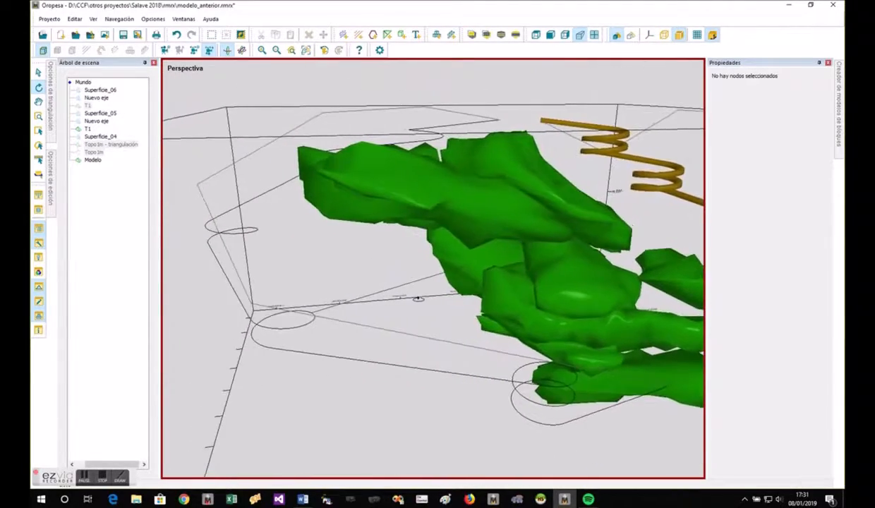
# - Sweep the Galería section along Superficie_06 with advanced options, fixing both start and end point elevations and using a uniform slope
pyautogui.click(422, 280)
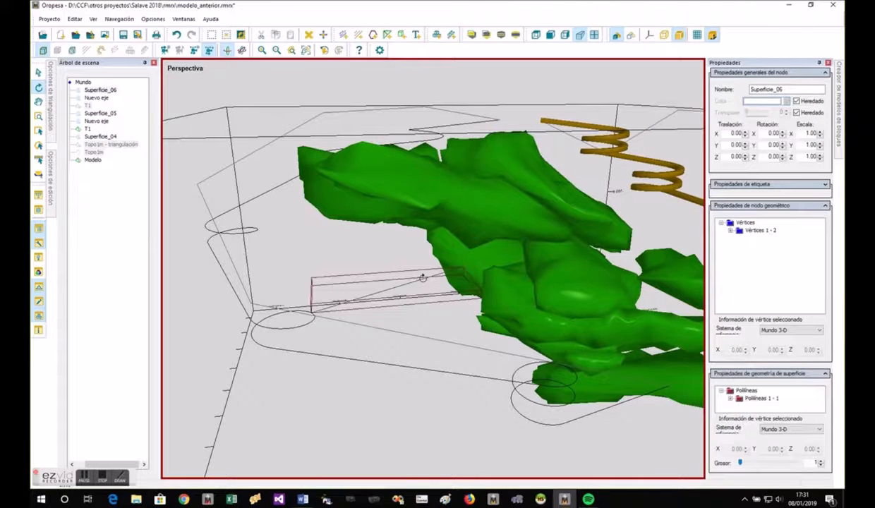
pyautogui.rightClick(421, 278)
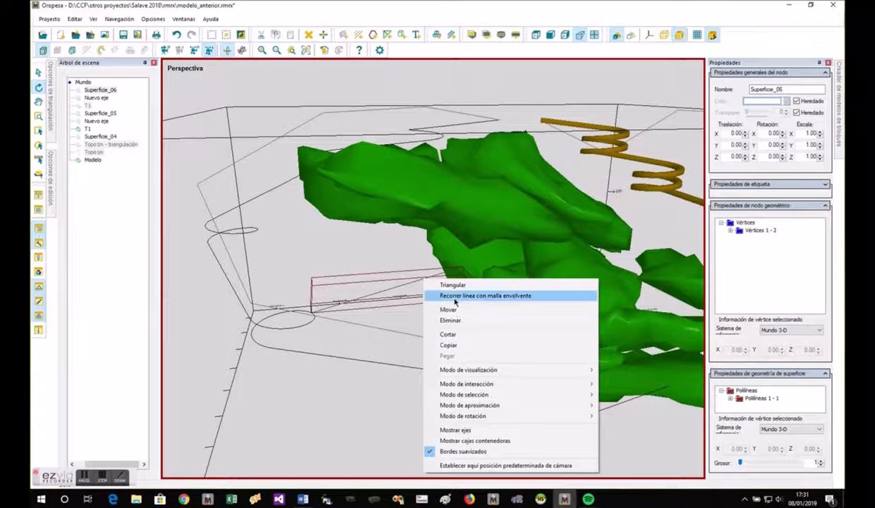
pyautogui.moveTo(386, 293); pyautogui.dragTo(364, 307)
pyautogui.click(407, 309)
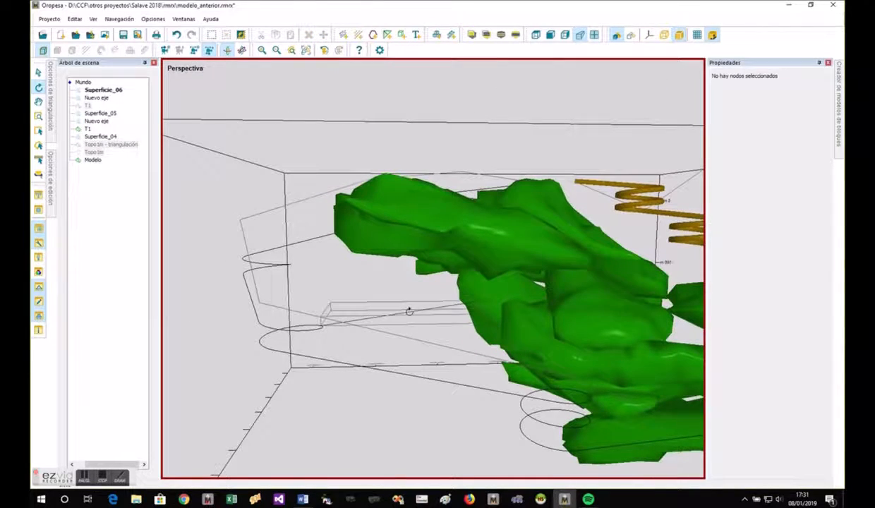
pyautogui.rightClick(409, 309)
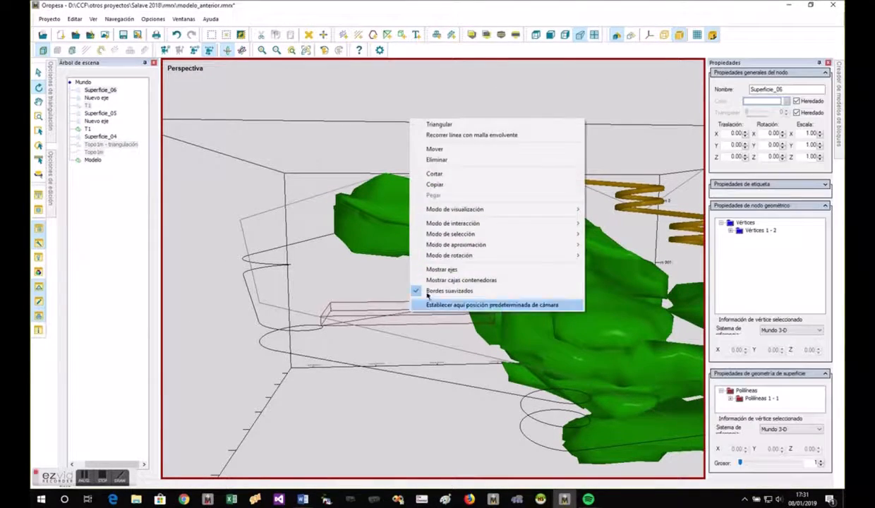
pyautogui.click(445, 134)
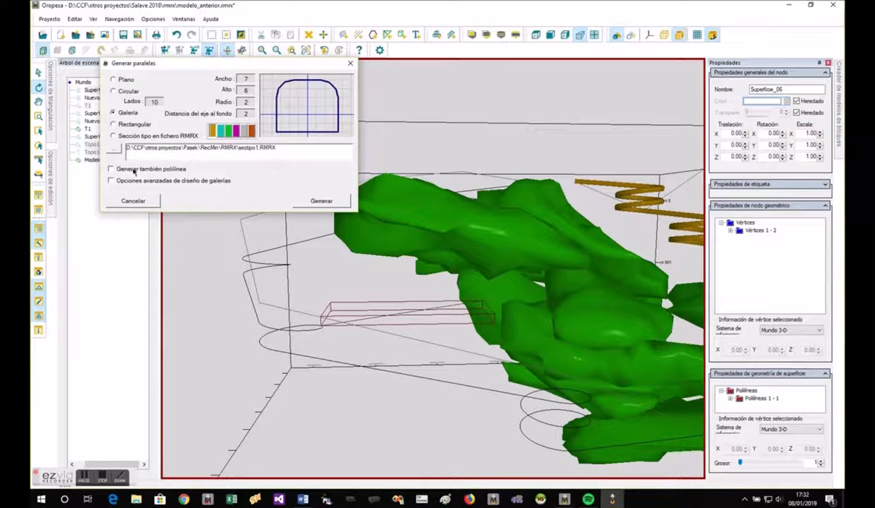
pyautogui.click(170, 181)
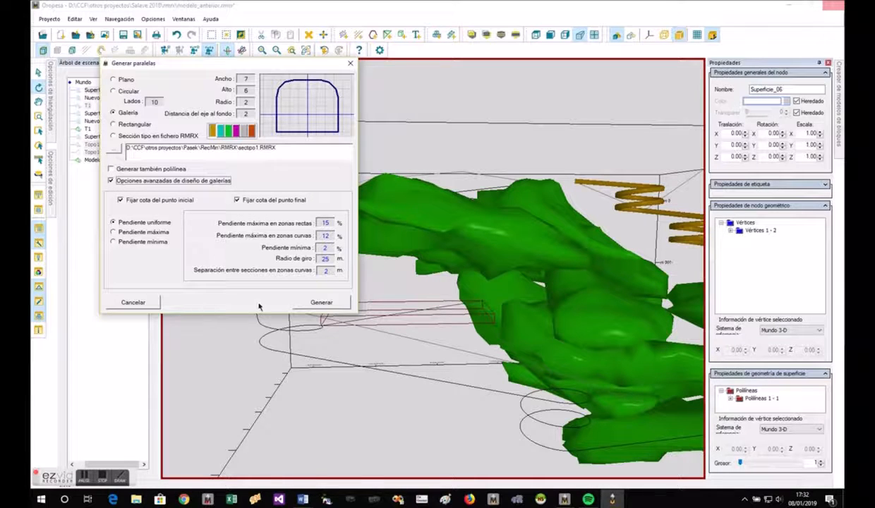
pyautogui.click(323, 302)
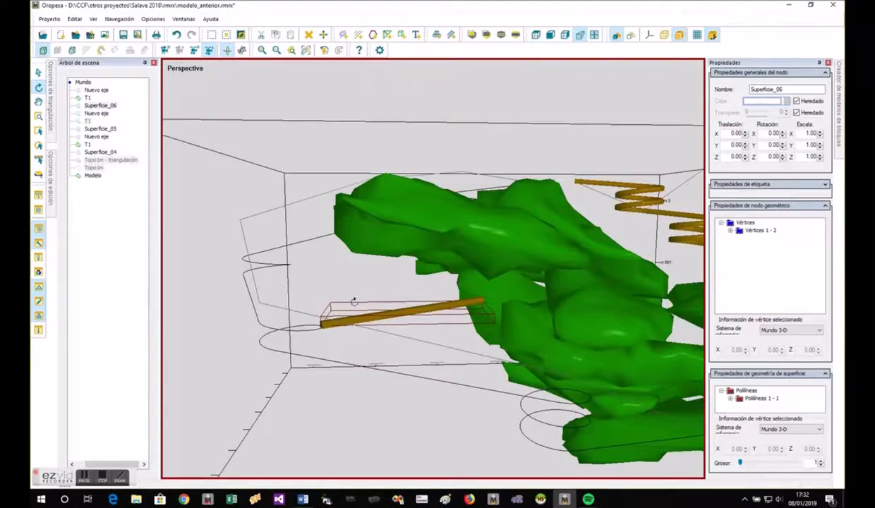
# - Delete the seven-vertex Superficie_05 polyline, keeping the spiral gallery axis generated from it
pyautogui.moveTo(354, 301); pyautogui.dragTo(536, 309)
pyautogui.scroll(-2, 299, 337)
pyautogui.moveTo(300, 337); pyautogui.dragTo(443, 333)
pyautogui.scroll(5, 443, 333)
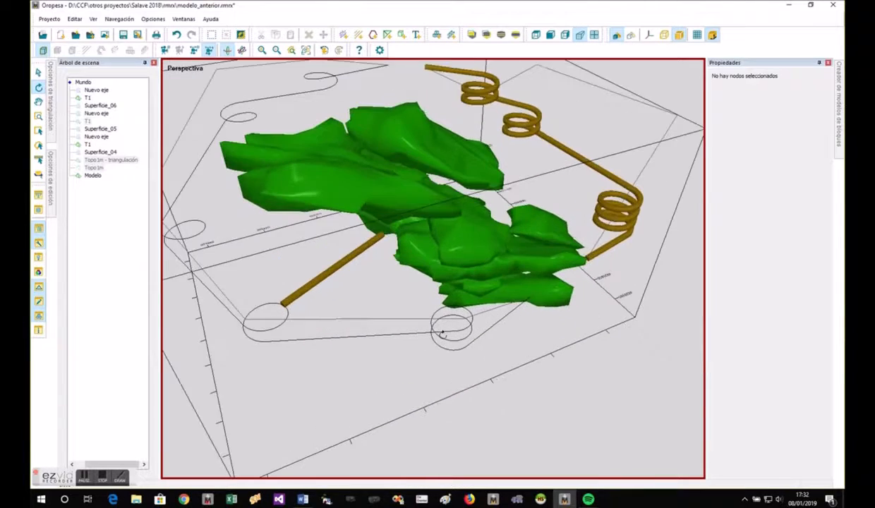
pyautogui.click(413, 320)
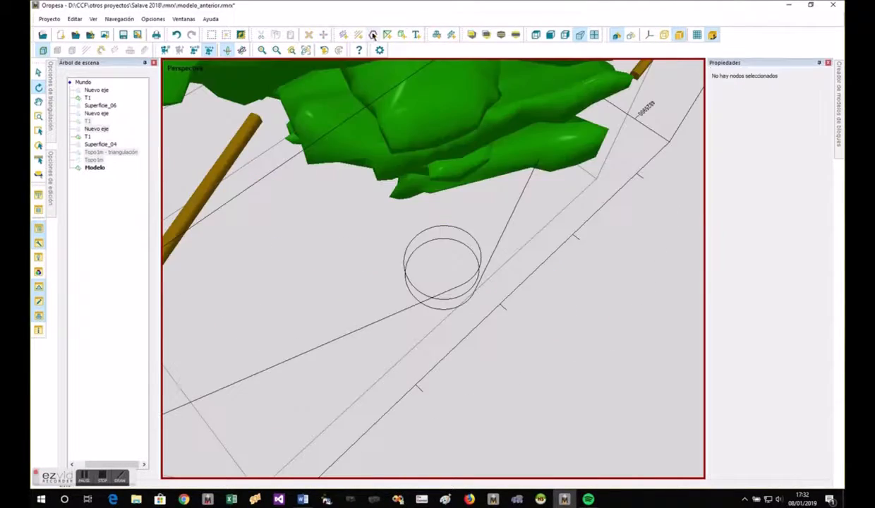
# - Draw a short open polyline outward from the lowest spiral of the gallery axis, away from the orebody
pyautogui.click(374, 35)
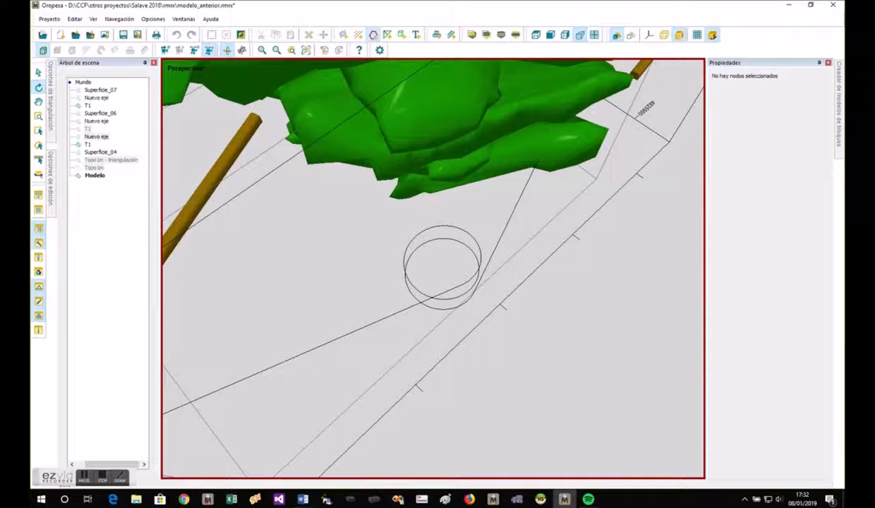
pyautogui.click(469, 300)
pyautogui.click(508, 328)
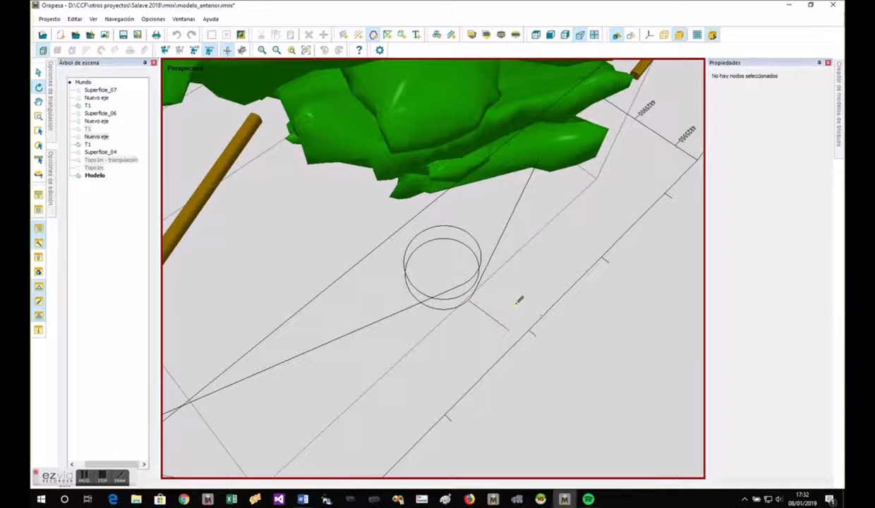
# - Sweep a grey Galería section along Superficie_07 with advanced options, fixing only the start point elevation and using the minimum slope
pyautogui.click(503, 321)
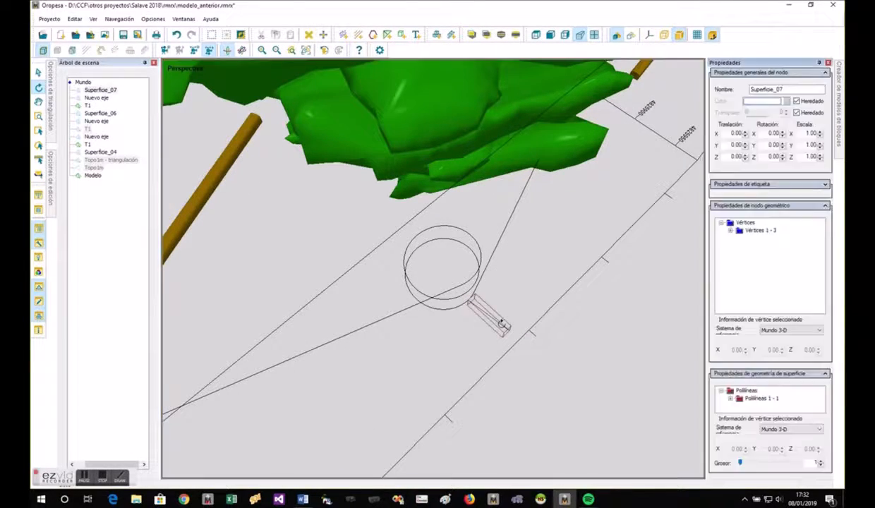
pyautogui.rightClick(502, 323)
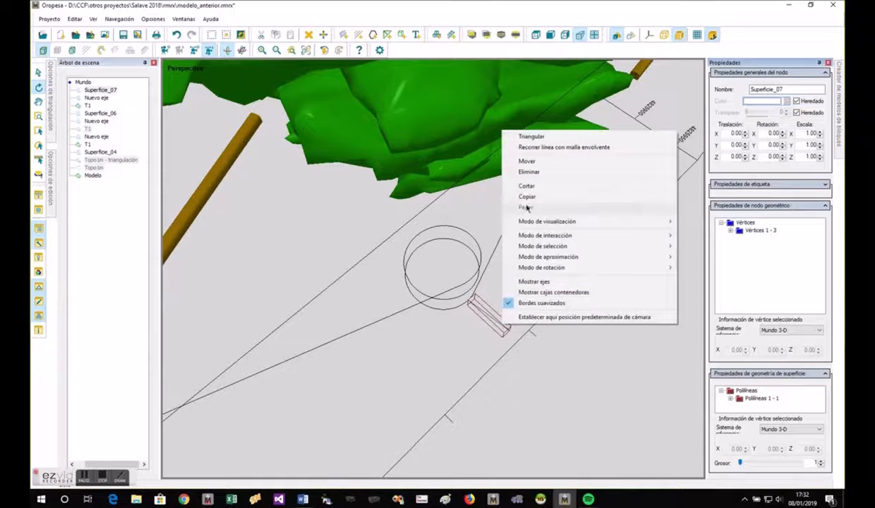
pyautogui.click(515, 146)
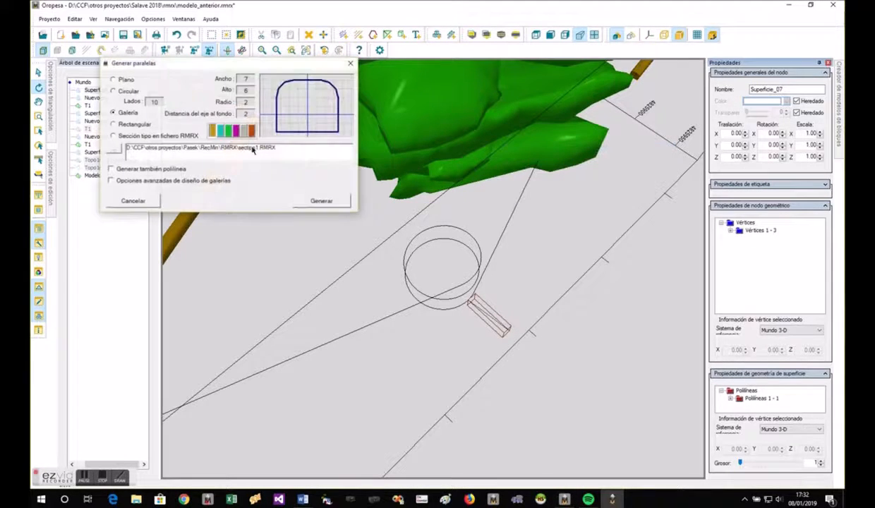
pyautogui.click(124, 182)
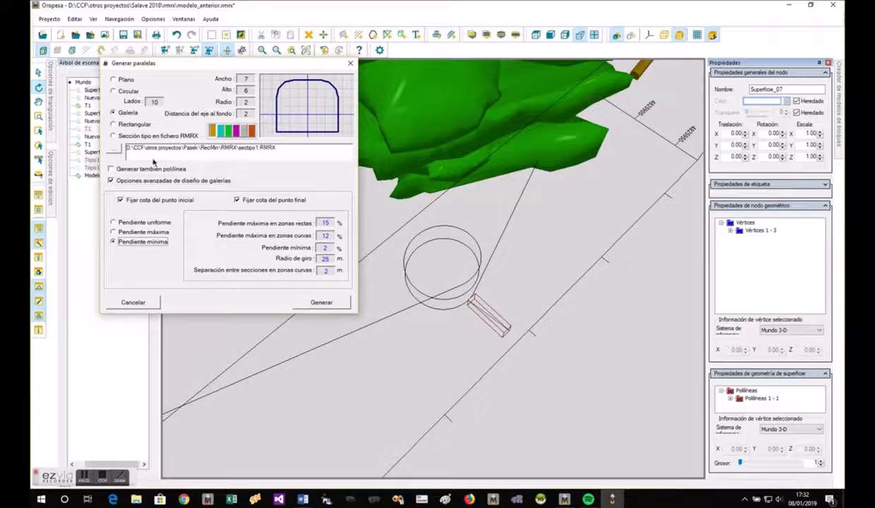
pyautogui.click(253, 199)
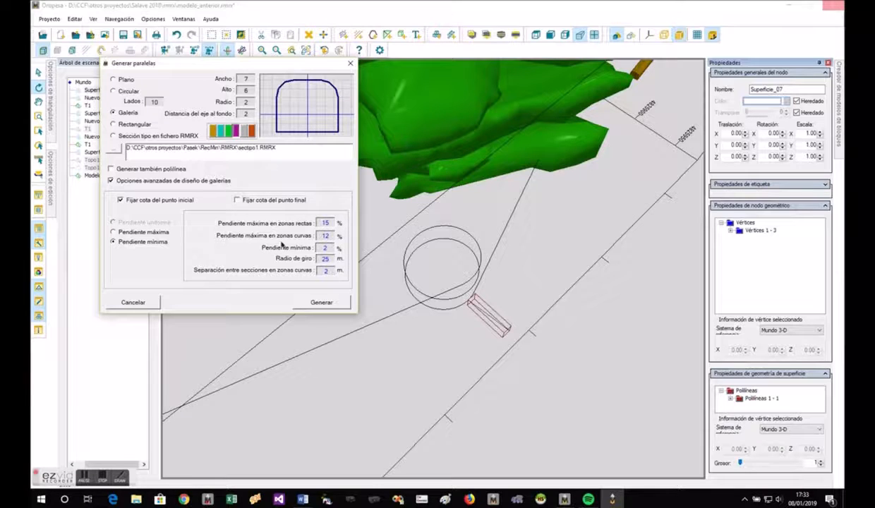
pyautogui.click(244, 132)
pyautogui.click(318, 302)
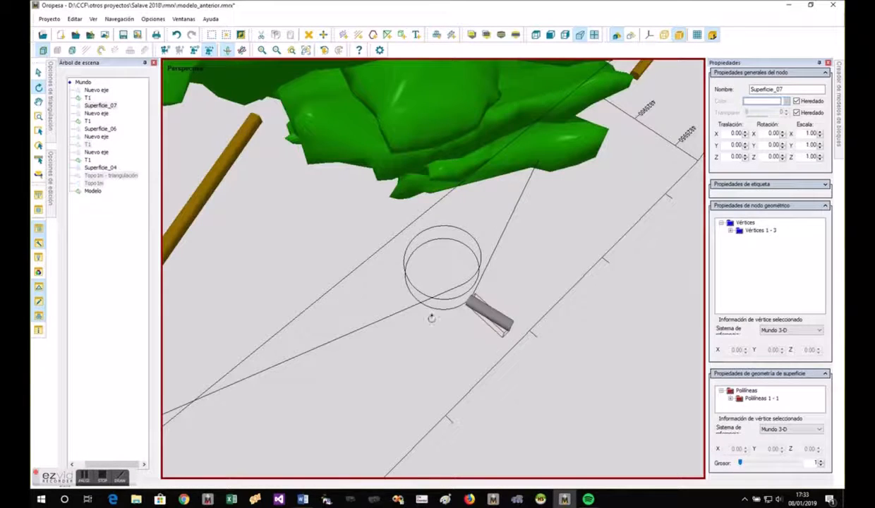
pyautogui.moveTo(431, 317); pyautogui.dragTo(507, 386)
pyautogui.moveTo(501, 341); pyautogui.dragTo(498, 232)
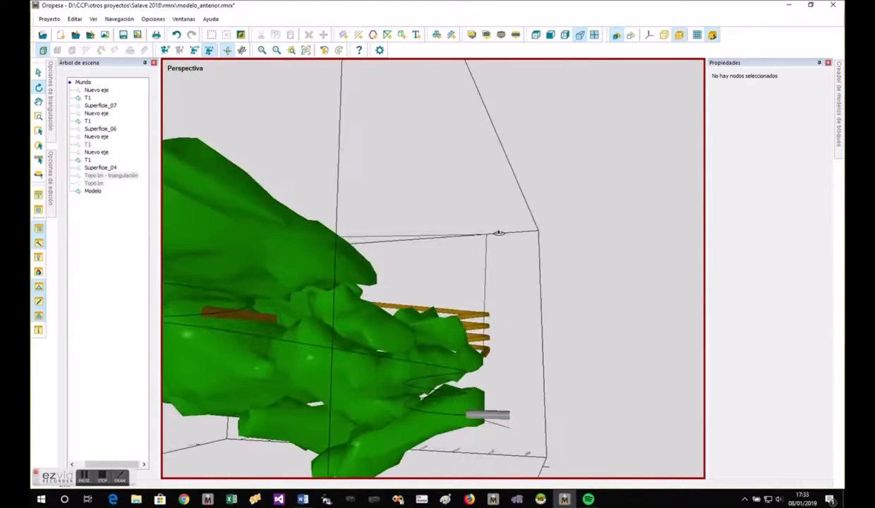
pyautogui.moveTo(502, 397); pyautogui.dragTo(505, 428)
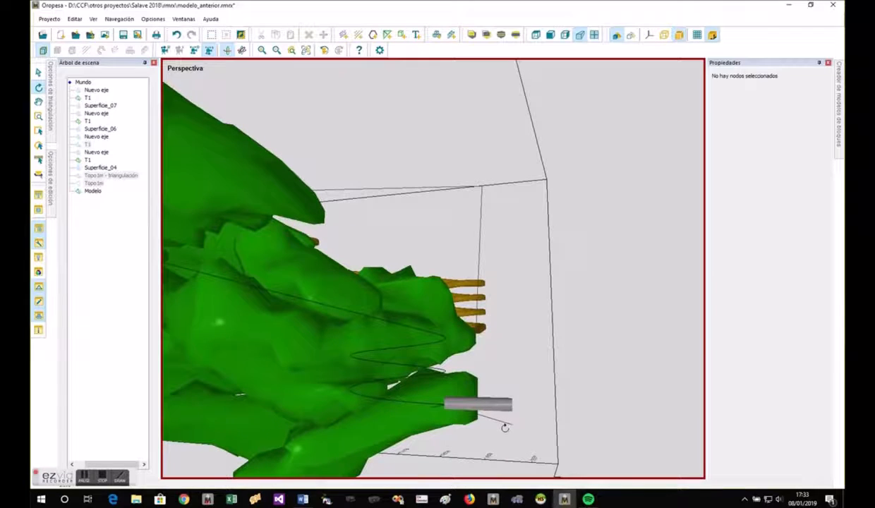
# - Move the outer end vertex of the Superficie_07 polyline upward, above the grey branch gallery
pyautogui.click(497, 416)
pyautogui.rightClick(503, 418)
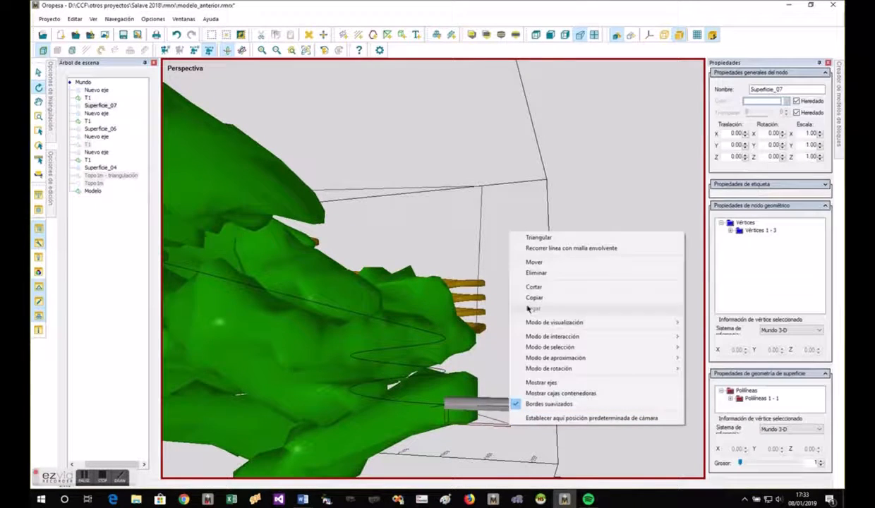
pyautogui.click(73, 52)
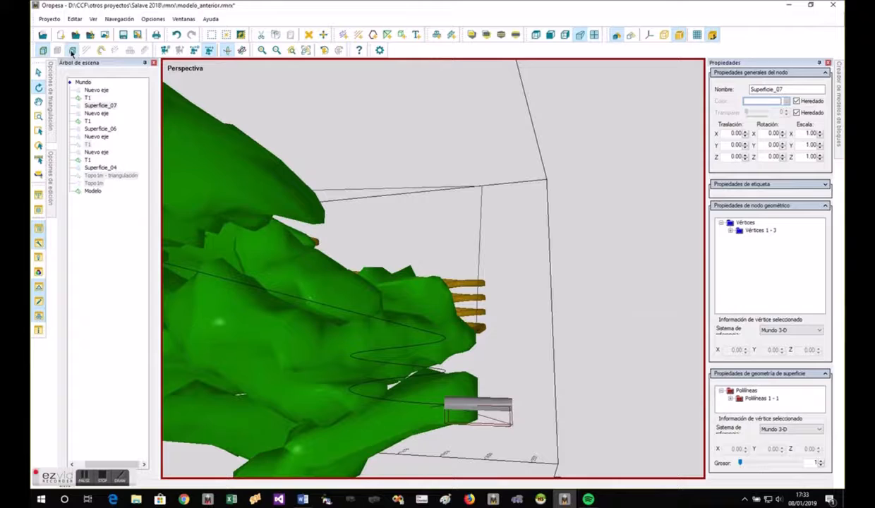
pyautogui.rightClick(513, 423)
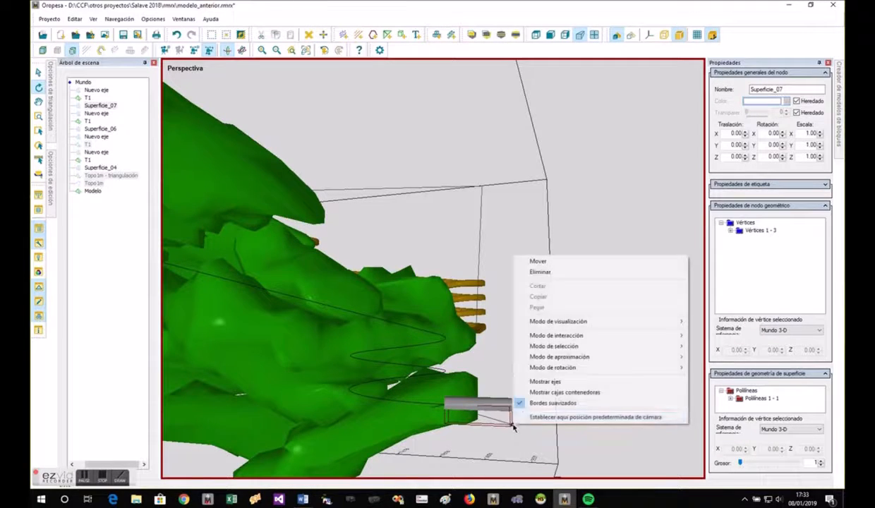
pyautogui.click(526, 260)
pyautogui.moveTo(513, 427); pyautogui.dragTo(518, 389)
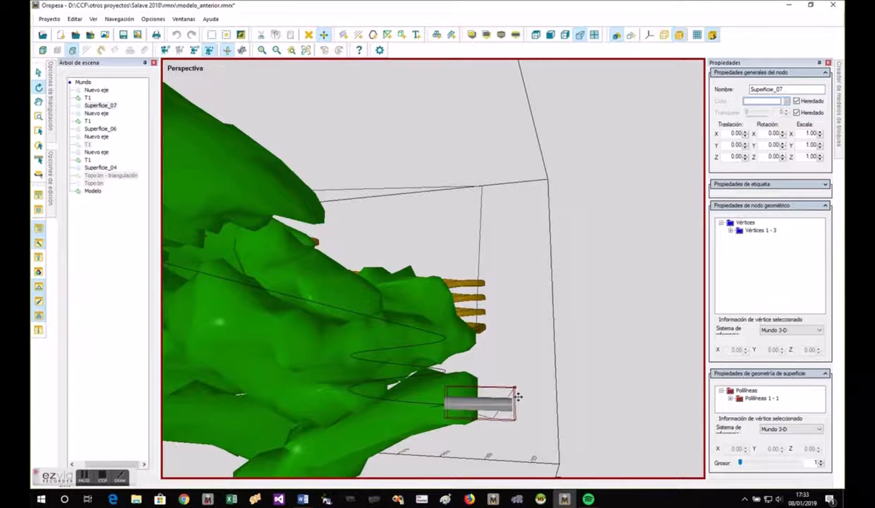
pyautogui.click(519, 400)
# - Sweep a magenta Galería section along the edited Superficie_07 with advanced options, fixing only the start point elevation and using the minimum slope
pyautogui.rightClick(487, 416)
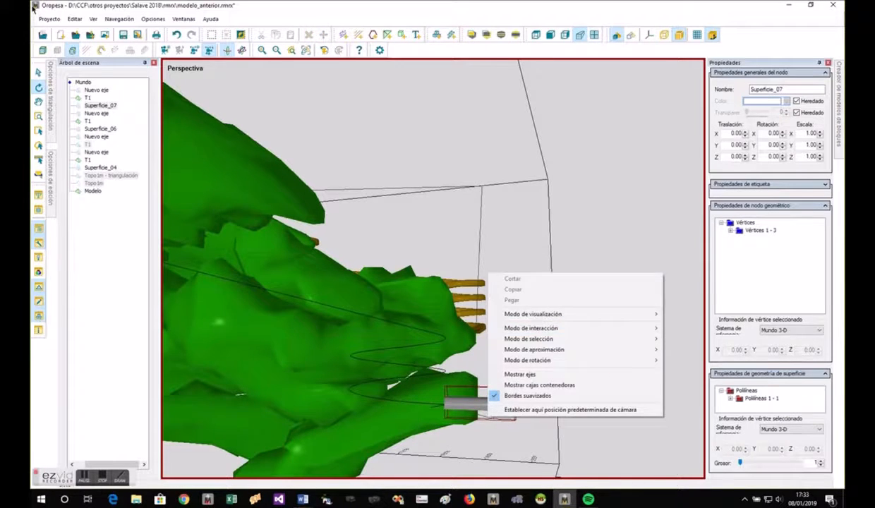
pyautogui.click(43, 50)
pyautogui.rightClick(498, 423)
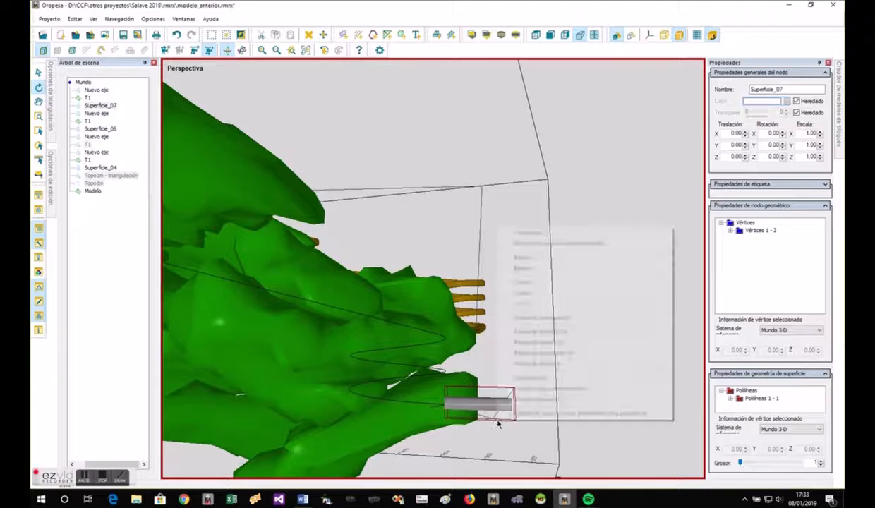
pyautogui.click(526, 243)
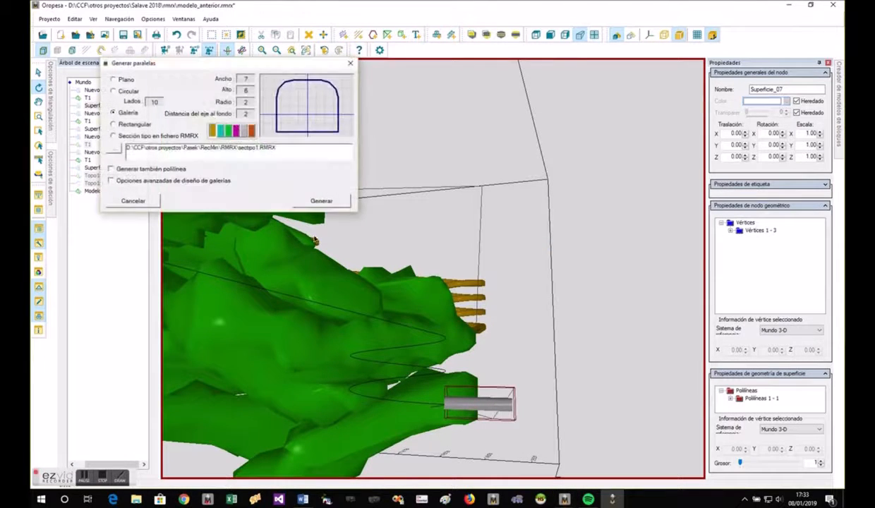
pyautogui.click(117, 181)
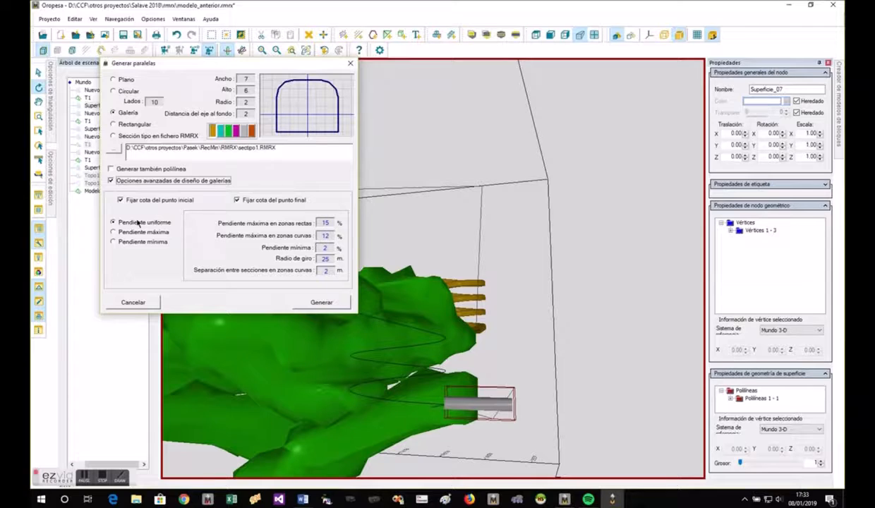
pyautogui.click(143, 243)
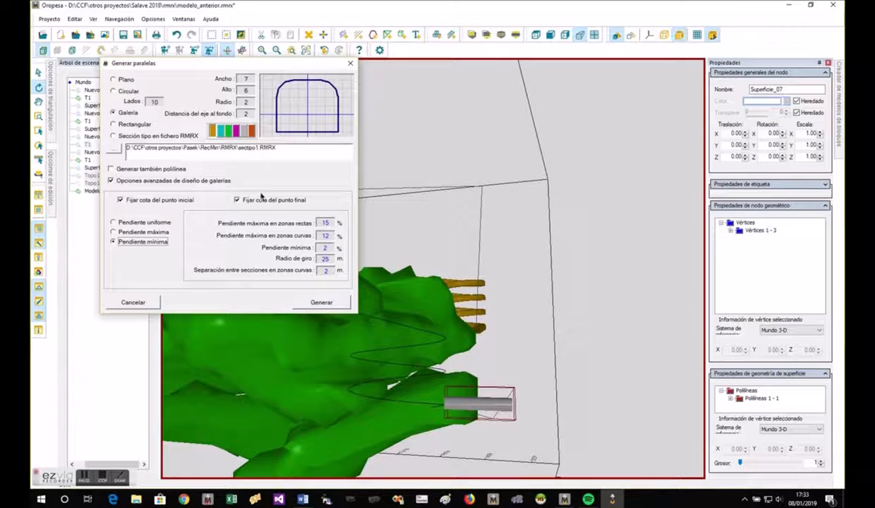
pyautogui.click(254, 200)
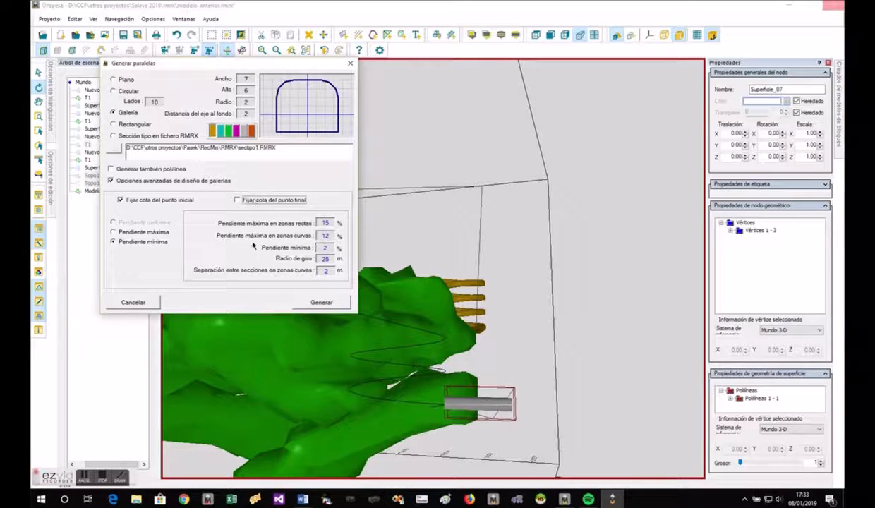
pyautogui.click(235, 134)
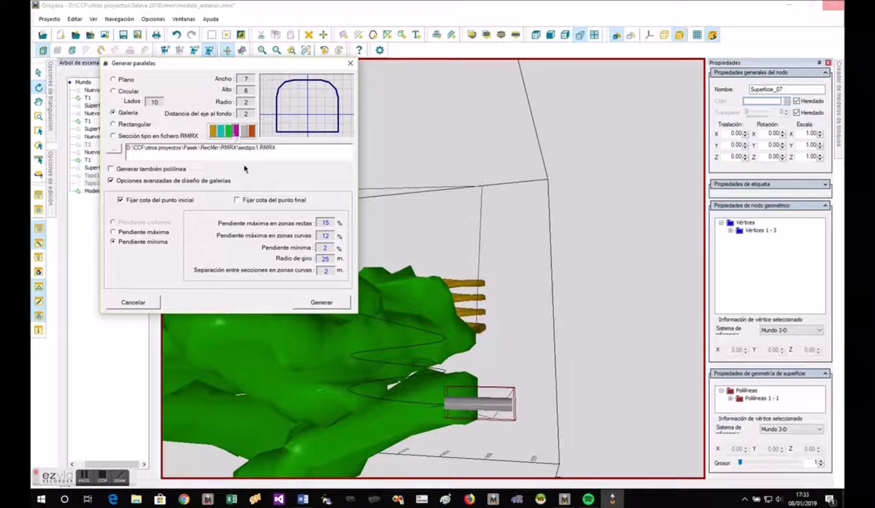
pyautogui.click(322, 302)
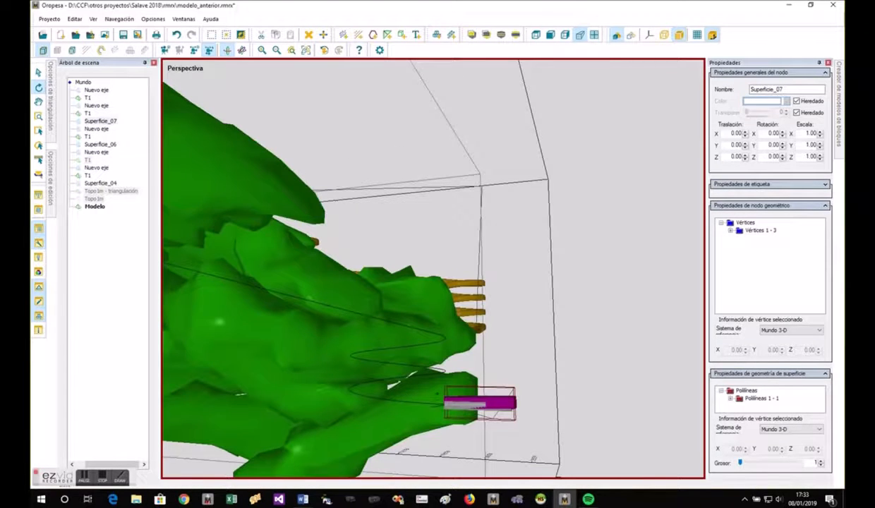
# - Try deleting the magenta branch gallery mesh and undo the deletion
pyautogui.press('Escape')
pyautogui.moveTo(509, 450); pyautogui.dragTo(537, 437)
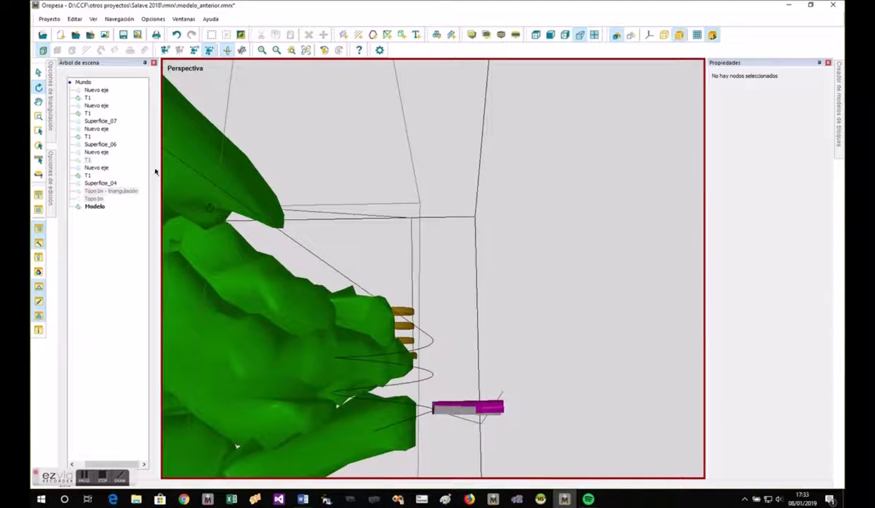
pyautogui.rightClick(87, 97)
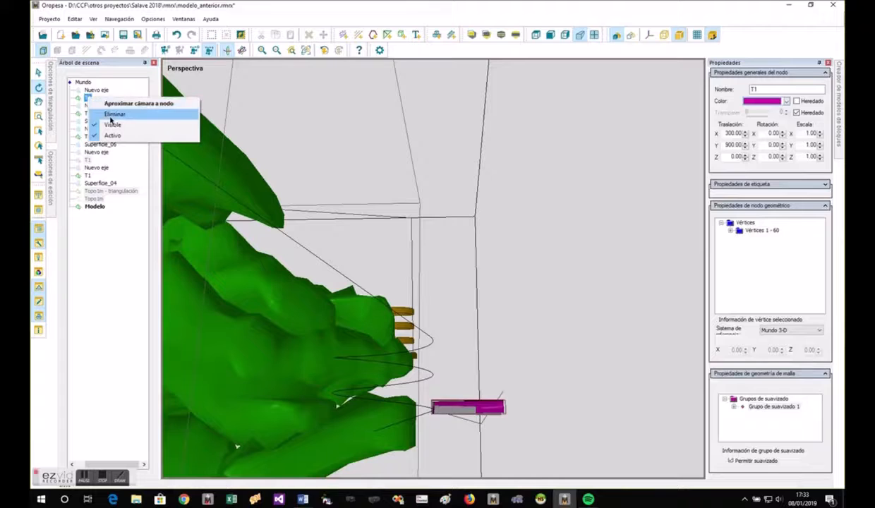
pyautogui.click(105, 113)
pyautogui.rightClick(90, 101)
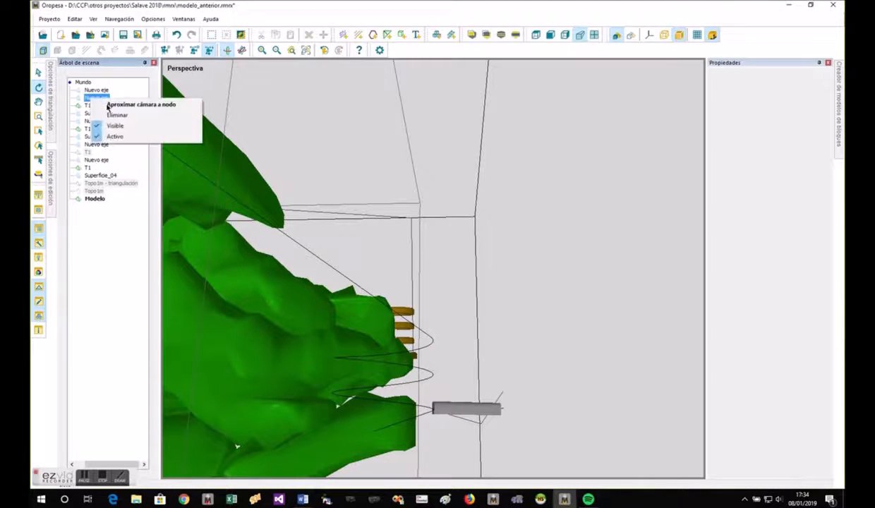
pyautogui.click(111, 115)
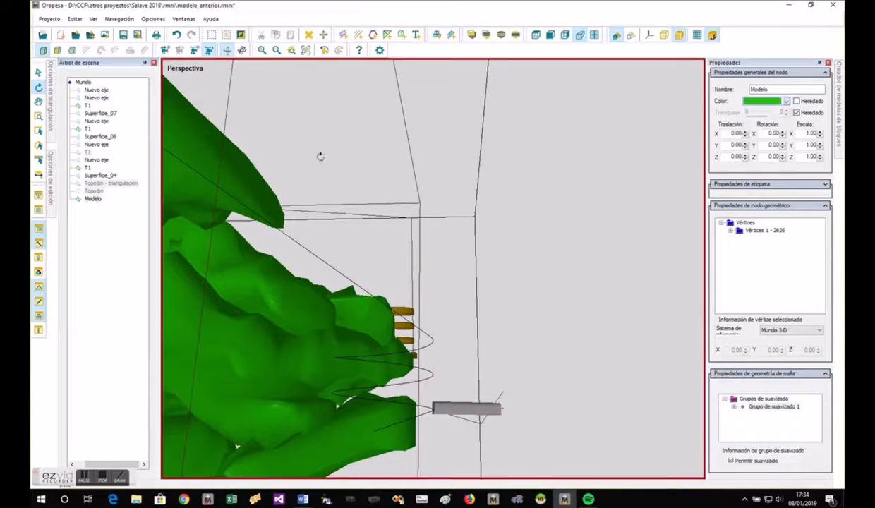
pyautogui.click(175, 35)
# - Delete the grey branch gallery mesh, its generated axis and the Superficie_07 polyline
pyautogui.click(86, 114)
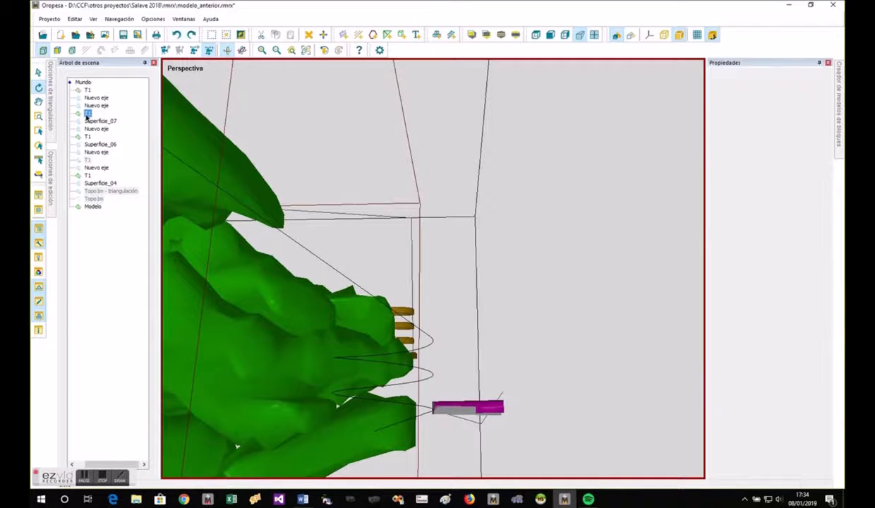
pyautogui.rightClick(86, 115)
pyautogui.click(100, 131)
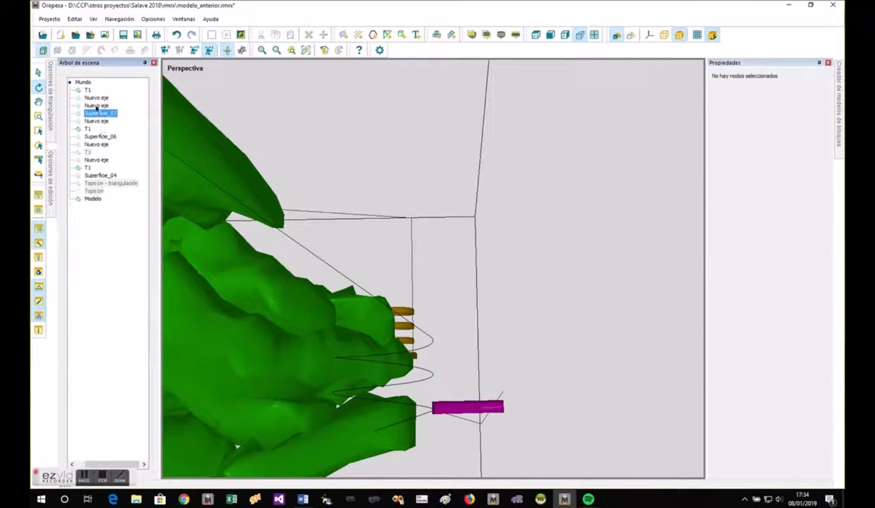
pyautogui.click(96, 105)
pyautogui.rightClick(96, 105)
pyautogui.click(115, 123)
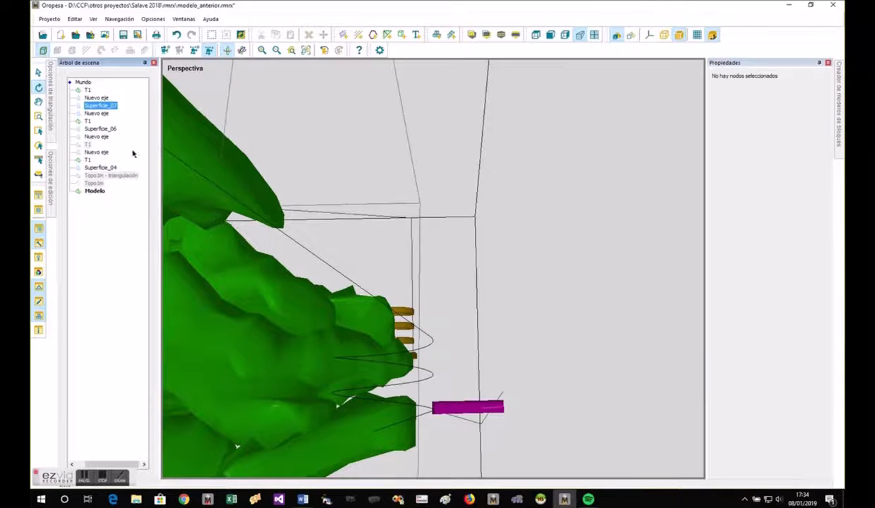
pyautogui.rightClick(94, 105)
pyautogui.click(116, 122)
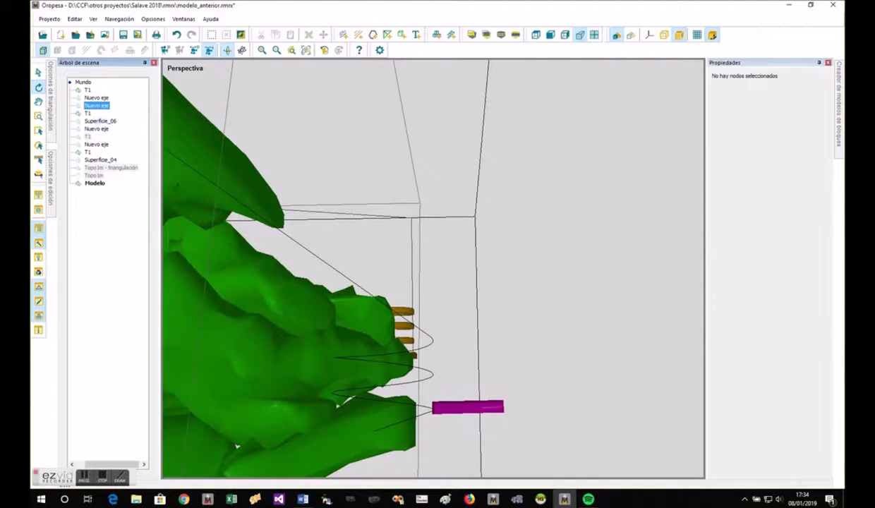
# - Hide the magenta branch gallery mesh, keeping its axis displayed
pyautogui.moveTo(496, 313); pyautogui.dragTo(458, 302)
pyautogui.click(418, 313)
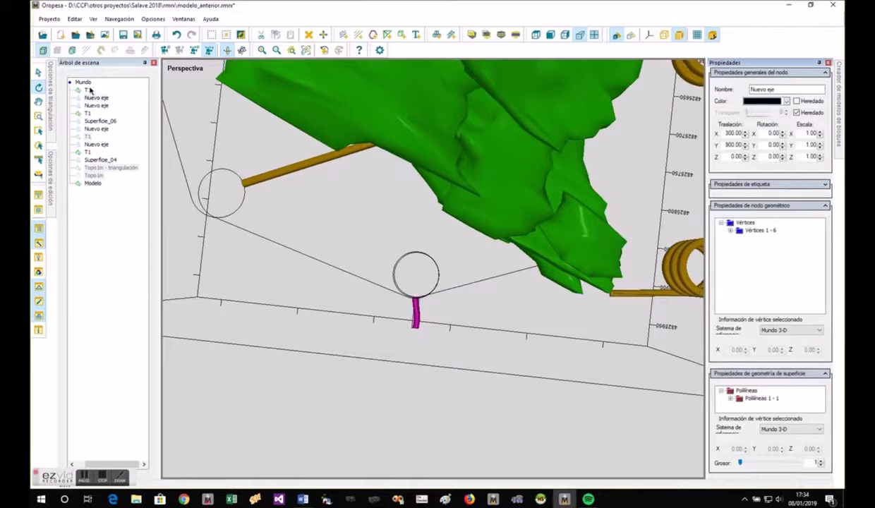
pyautogui.rightClick(89, 90)
pyautogui.click(123, 113)
pyautogui.moveTo(374, 341); pyautogui.dragTo(455, 352)
# - Show the Topo1m - triangulación terrain surface and hide it again
pyautogui.click(132, 168)
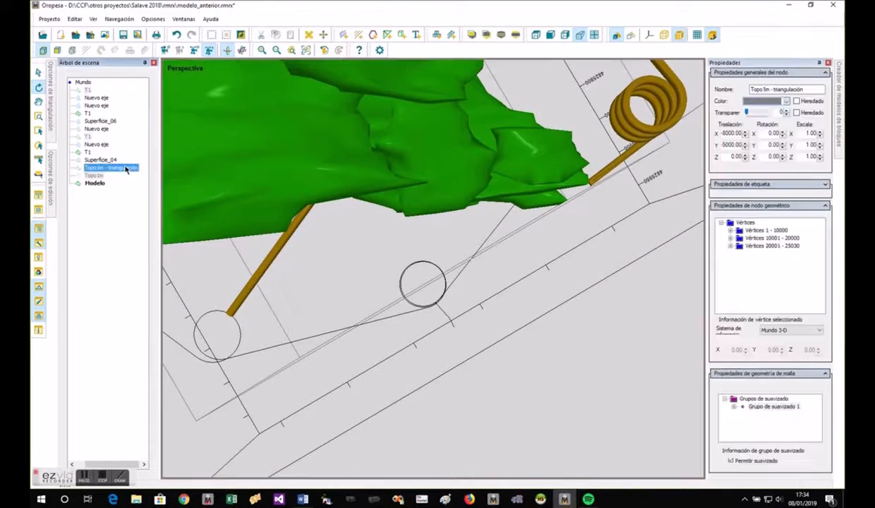
pyautogui.rightClick(123, 169)
pyautogui.click(147, 190)
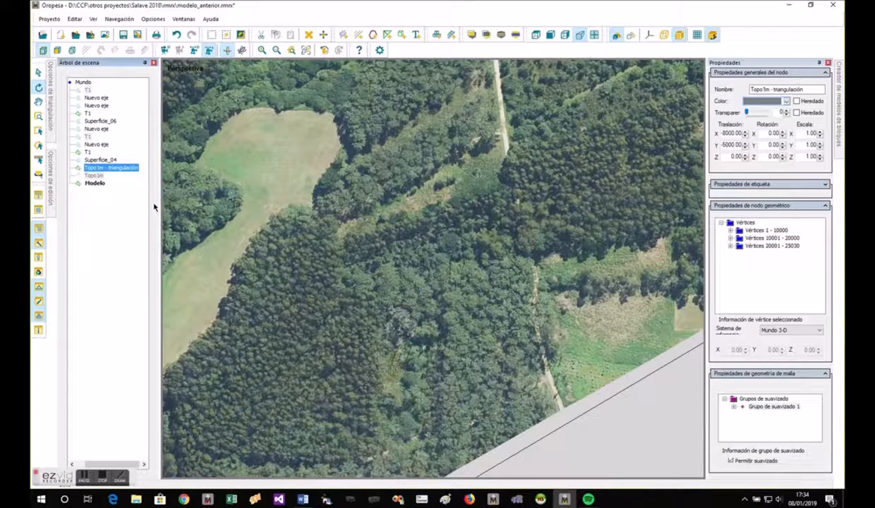
pyautogui.rightClick(124, 173)
pyautogui.click(139, 195)
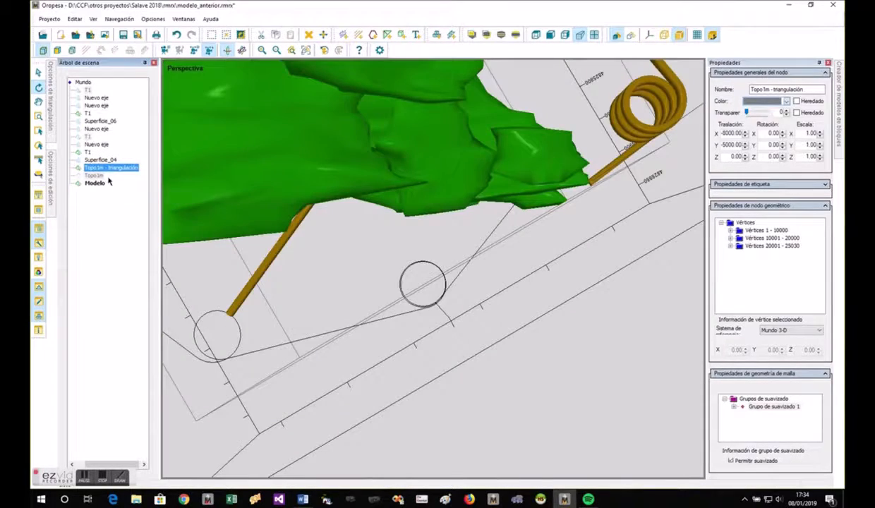
# - Show the Topo1m contour lines over the galleries and the orebody
pyautogui.click(94, 174)
pyautogui.rightClick(94, 176)
pyautogui.click(117, 205)
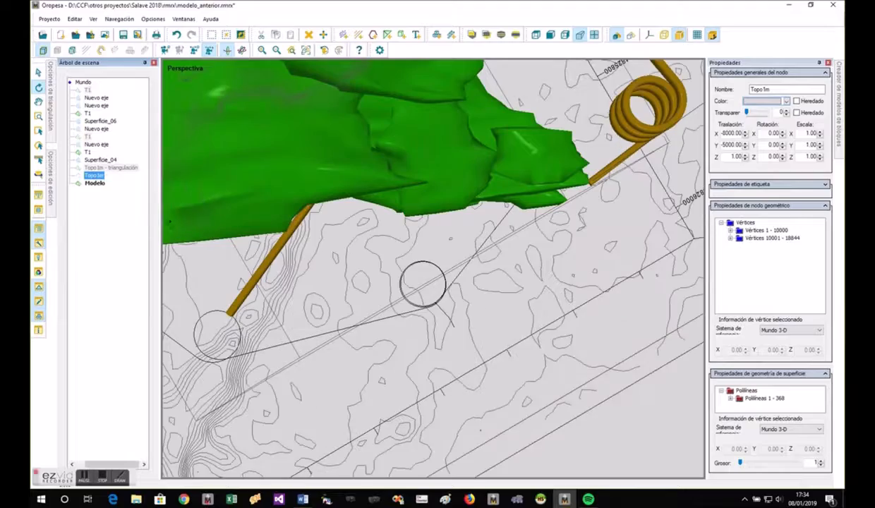
pyautogui.moveTo(417, 384); pyautogui.dragTo(377, 355)
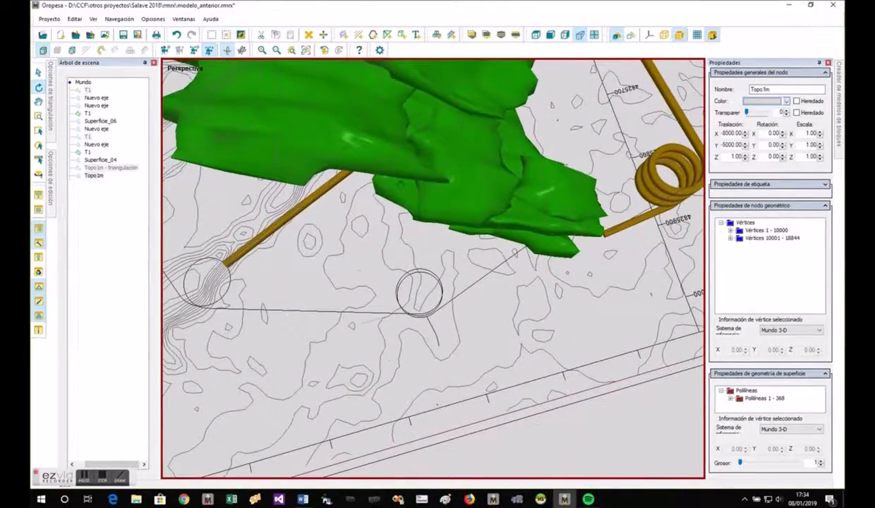
# - Draw a two-vertex polyline from the outer end of the branch axis to the nearby closed Topo1m contour
pyautogui.click(373, 35)
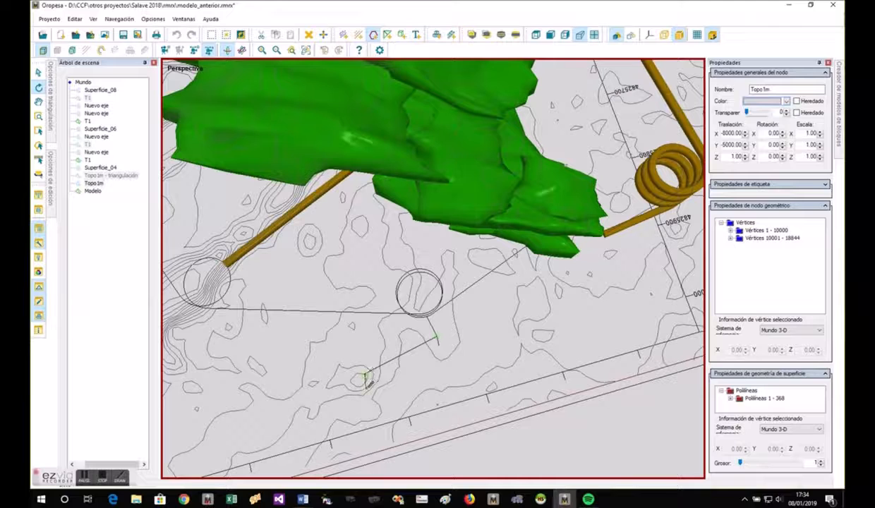
pyautogui.click(367, 381)
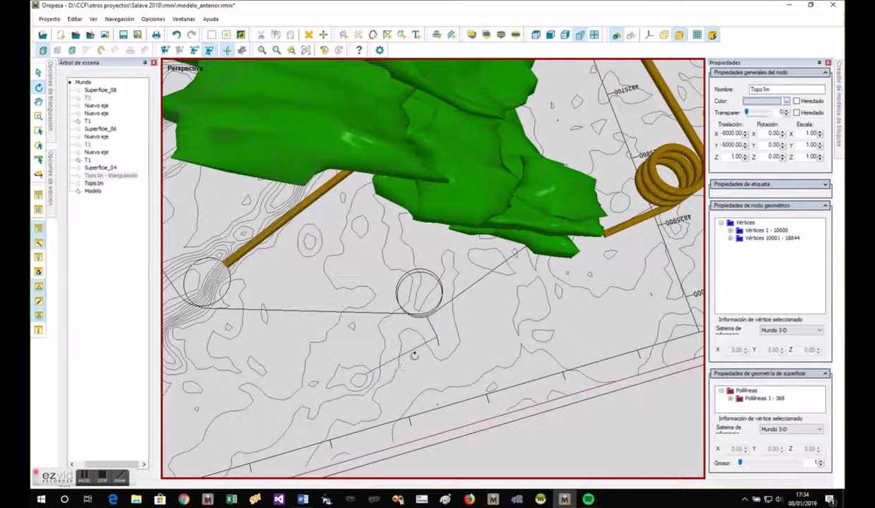
# - Sweep a brown circular section with 10 sides and 7 width along Superficie_08, without advanced gallery options
pyautogui.click(414, 349)
pyautogui.rightClick(414, 349)
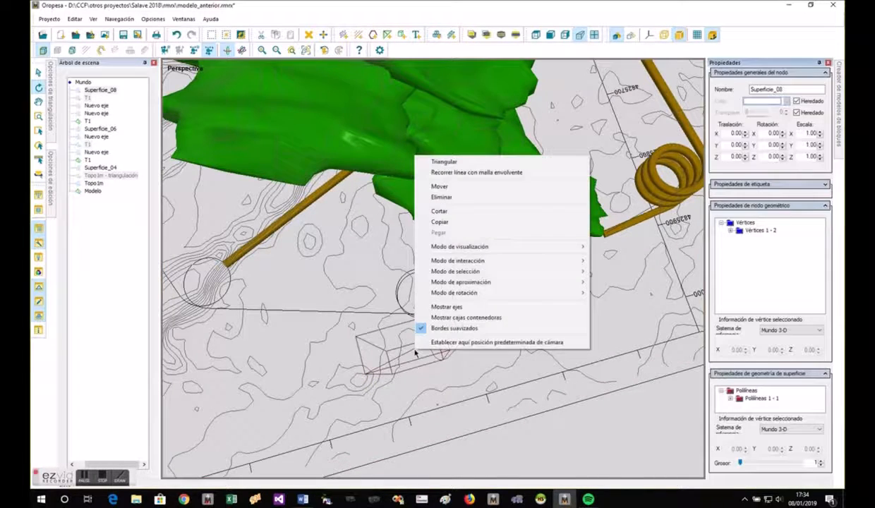
pyautogui.click(441, 172)
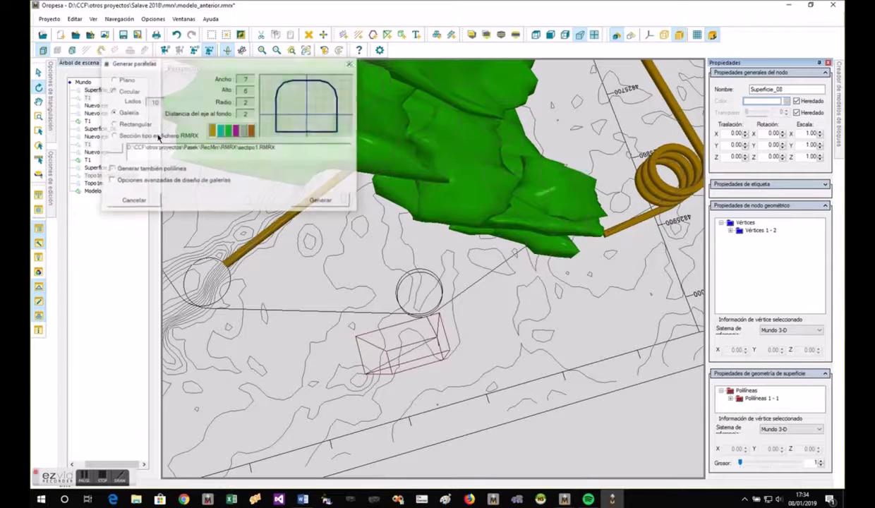
pyautogui.click(131, 93)
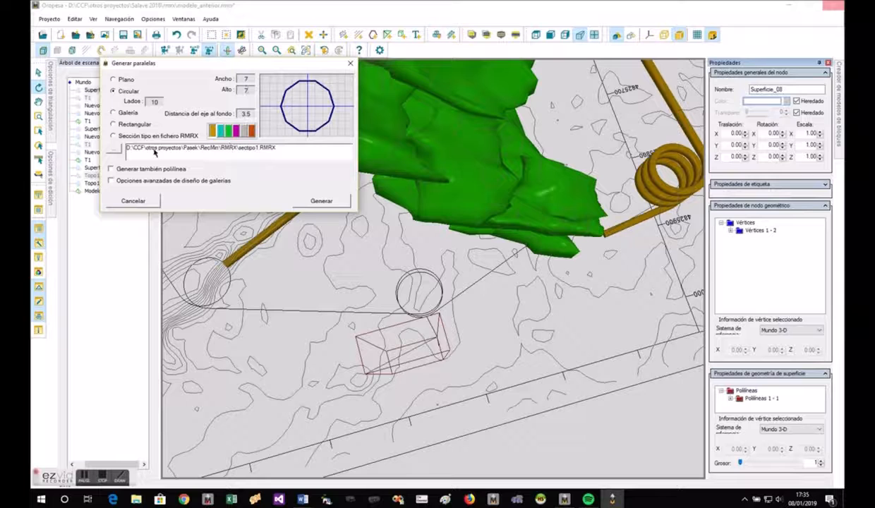
pyautogui.click(322, 202)
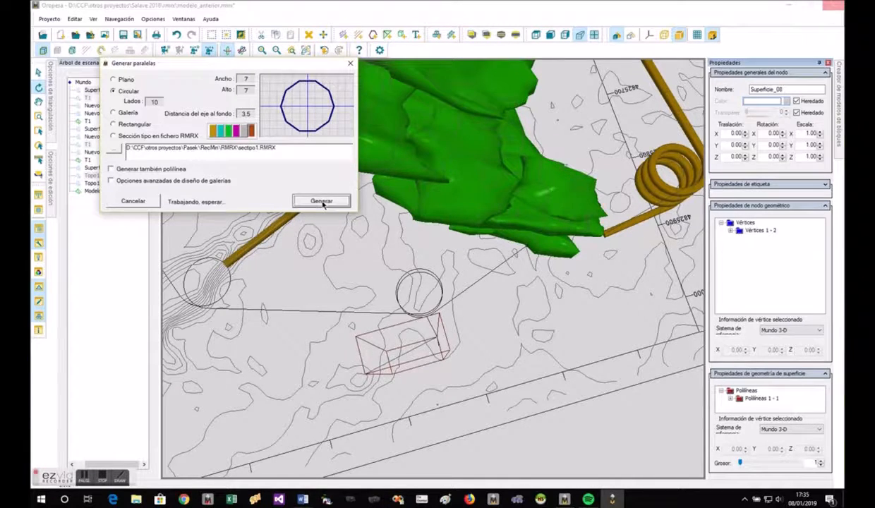
# - Draw a small three-vertex polyline over the contour lines, between the spiral gallery and the brown shaft
pyautogui.moveTo(414, 367); pyautogui.dragTo(540, 329)
pyautogui.moveTo(422, 326); pyautogui.dragTo(443, 256)
pyautogui.moveTo(673, 351); pyautogui.dragTo(634, 422)
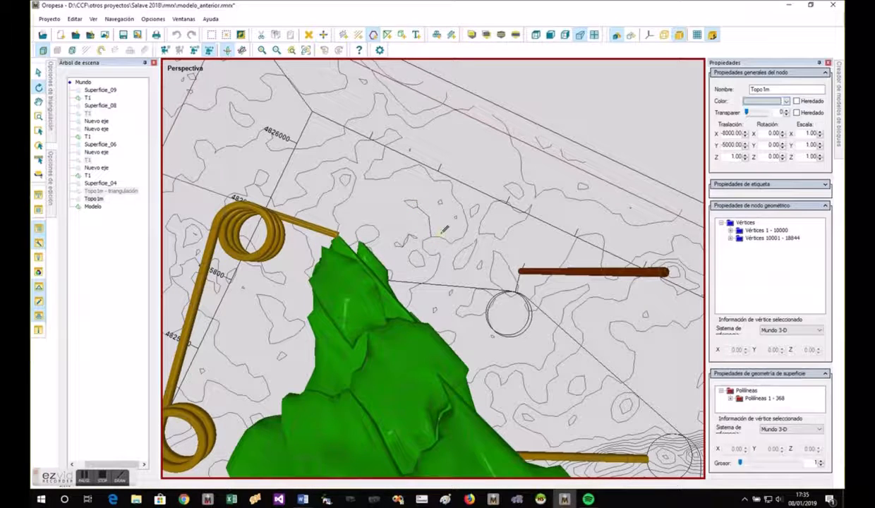
pyautogui.click(428, 216)
# - Duplicate the small three-vertex polyline Superficie_09 by copying and pasting it in the scene
pyautogui.rightClick(428, 221)
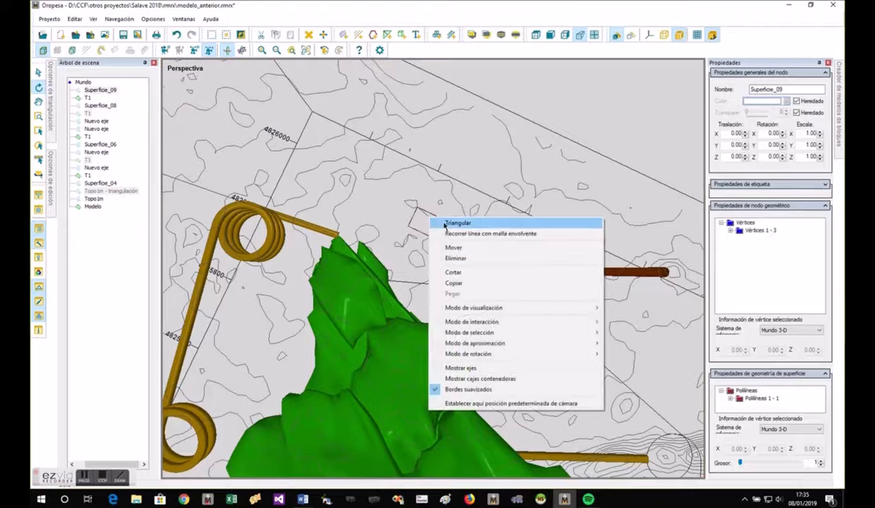
pyautogui.click(454, 283)
pyautogui.rightClick(446, 228)
pyautogui.click(468, 254)
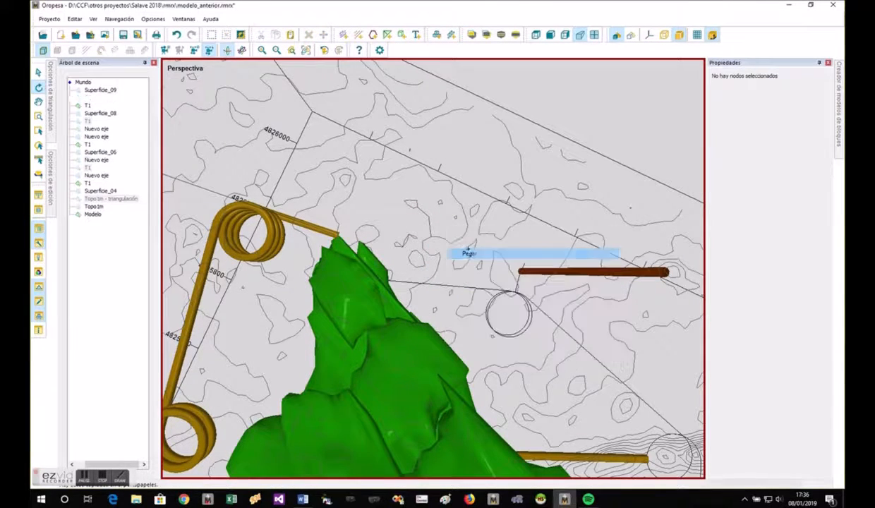
# - Set the Z translation of one of the two coincident Superficie_09 polylines to -300
pyautogui.rightClick(428, 221)
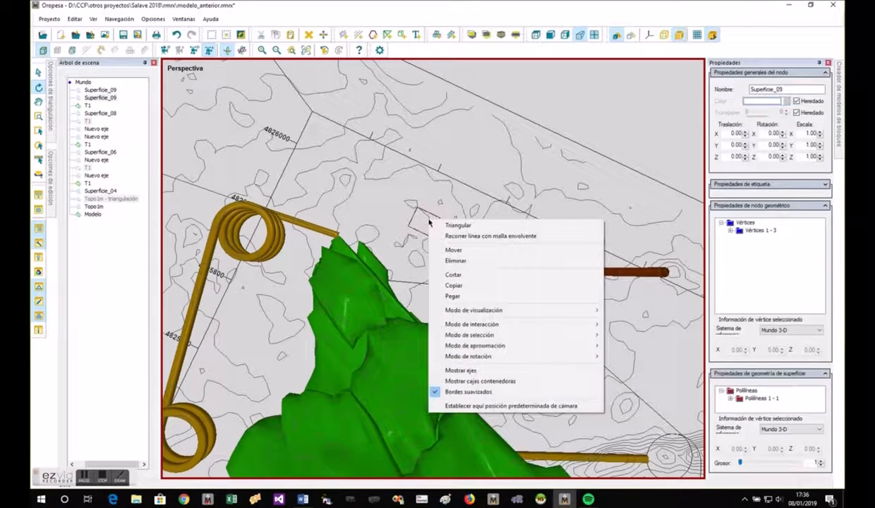
pyautogui.click(427, 219)
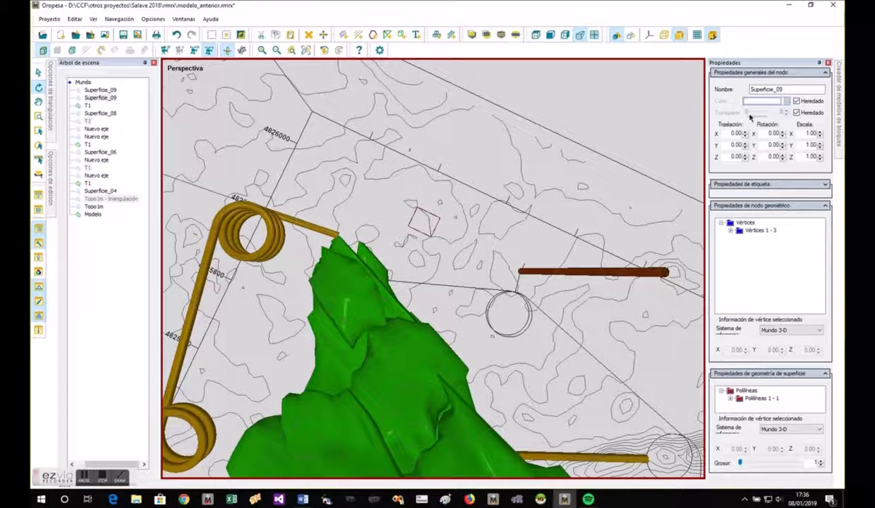
pyautogui.doubleClick(733, 157)
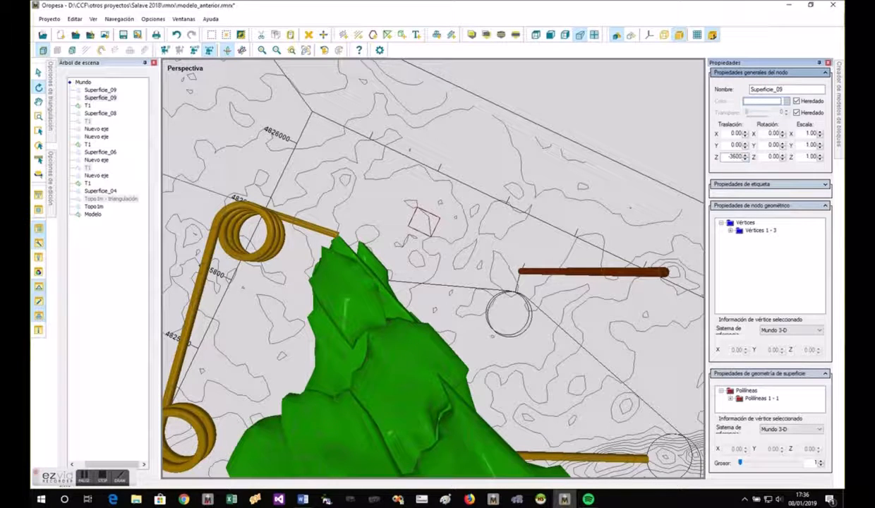
pyautogui.press('Return')
# - Examine the two Superficie_09 polylines from several angles to tell the original and the lowered copy apart
pyautogui.click(528, 376)
pyautogui.moveTo(527, 376); pyautogui.dragTo(438, 404)
pyautogui.click(439, 368)
pyautogui.moveTo(439, 370); pyautogui.dragTo(454, 407)
pyautogui.moveTo(416, 310); pyautogui.dragTo(608, 315)
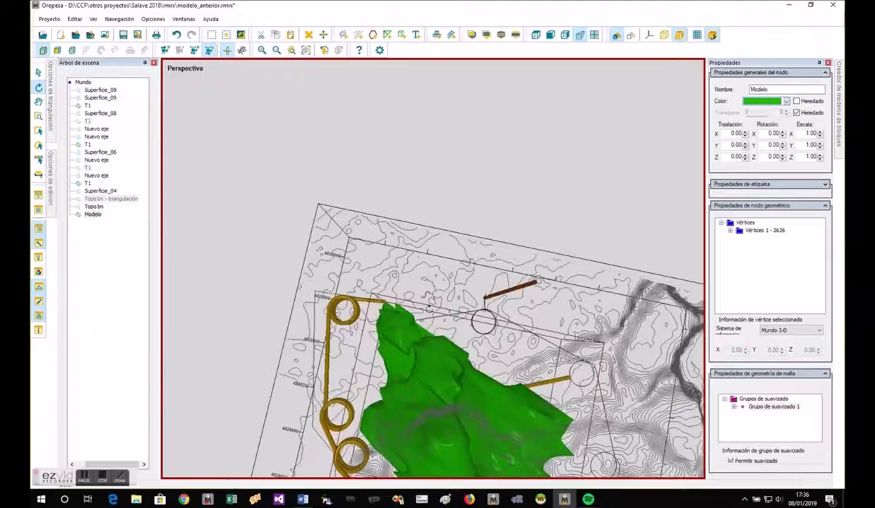
pyautogui.scroll(5, 443, 302)
pyautogui.moveTo(444, 301); pyautogui.dragTo(366, 355)
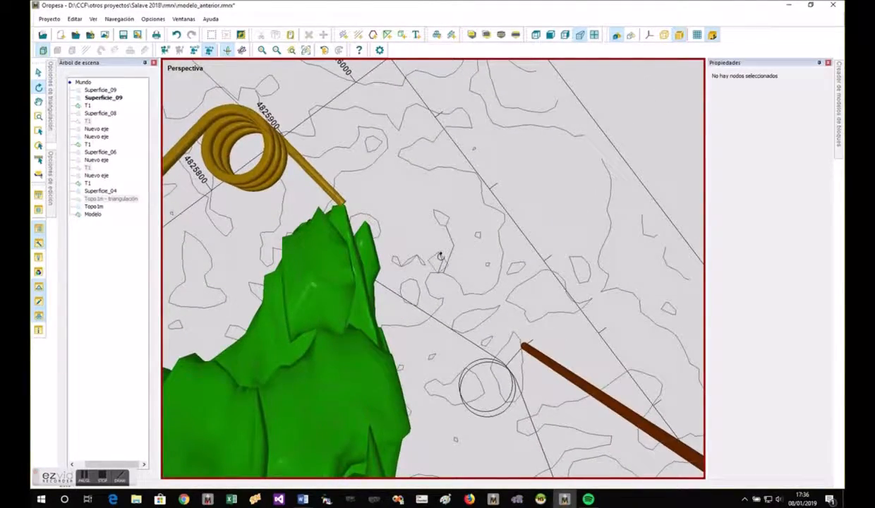
pyautogui.click(439, 257)
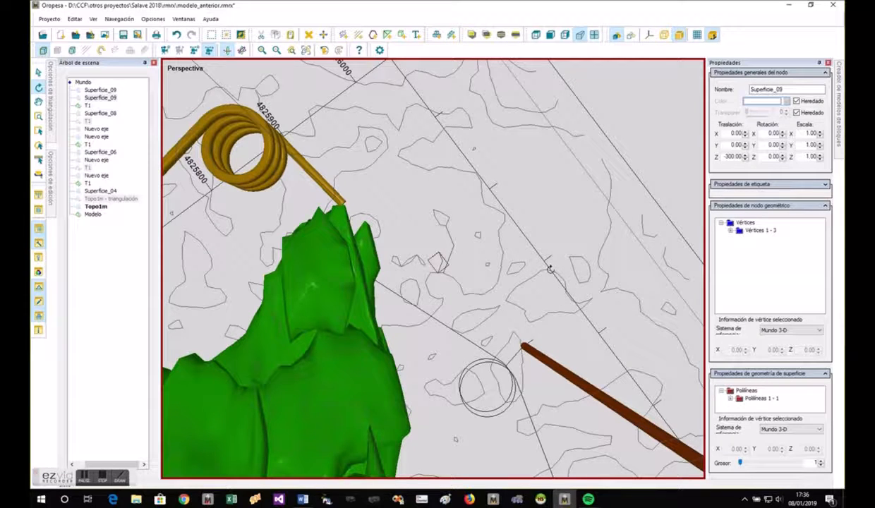
pyautogui.click(100, 91)
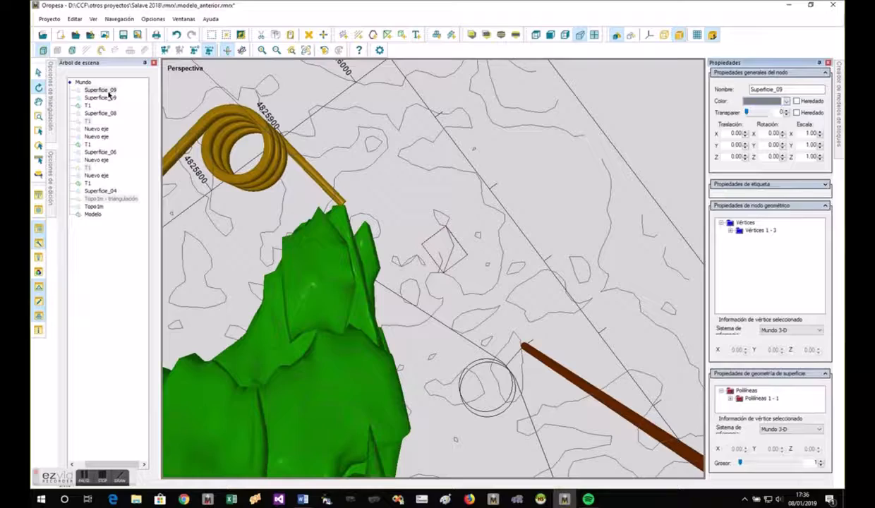
pyautogui.click(458, 215)
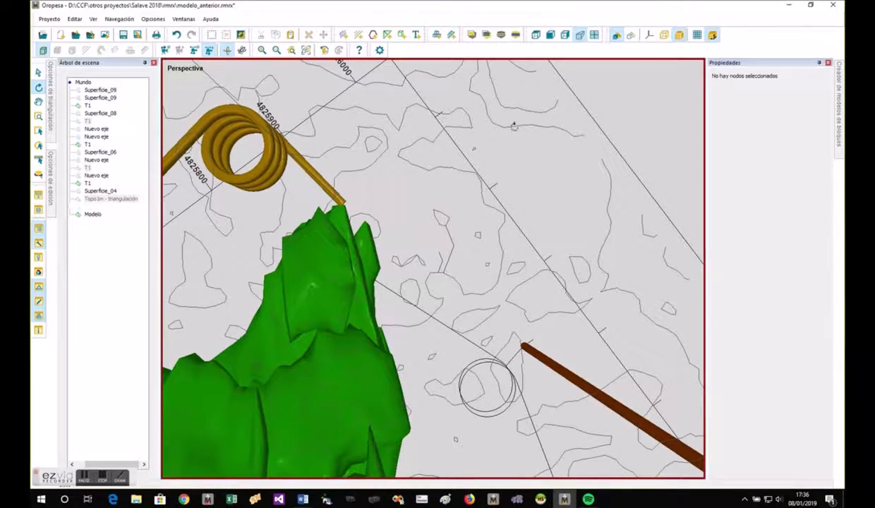
pyautogui.moveTo(493, 223); pyautogui.dragTo(711, 287)
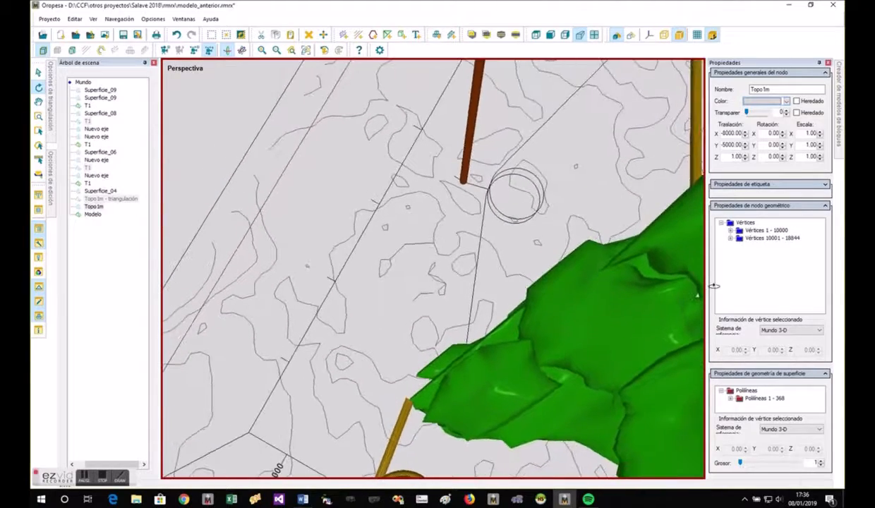
# - Draw a polyline joining a vertex of the original Superficie_09 to the matching vertex of its lowered copy
pyautogui.click(372, 35)
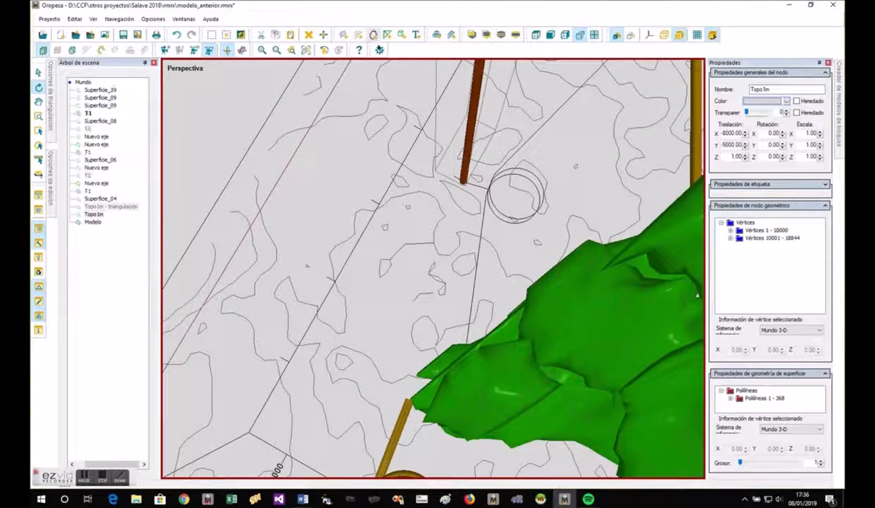
pyautogui.click(420, 293)
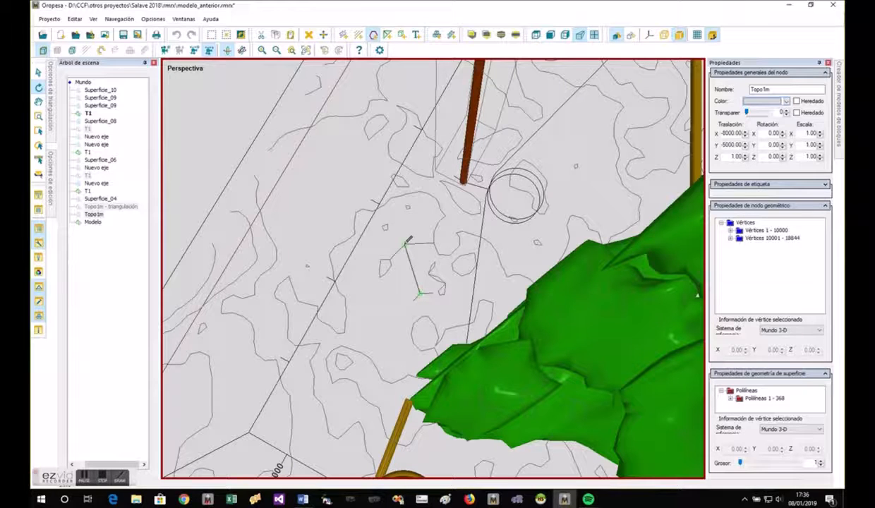
pyautogui.rightClick(405, 243)
pyautogui.rightClick(408, 234)
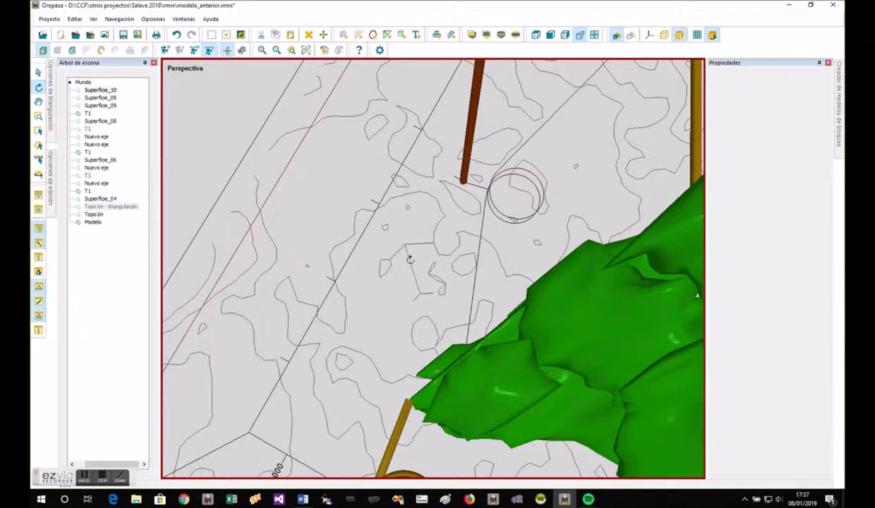
pyautogui.press('Escape')
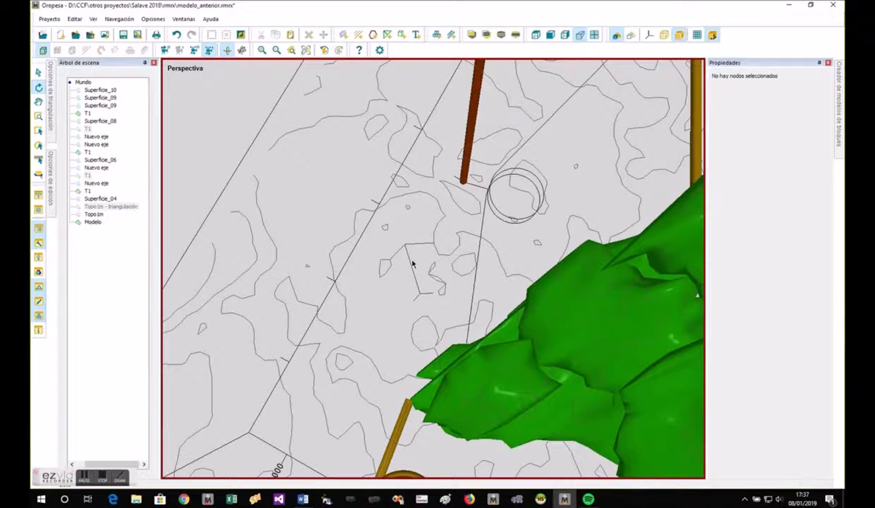
# - Set up a section sweep along the joining polyline Superficie_10, with width 10 and height 10
pyautogui.rightClick(413, 263)
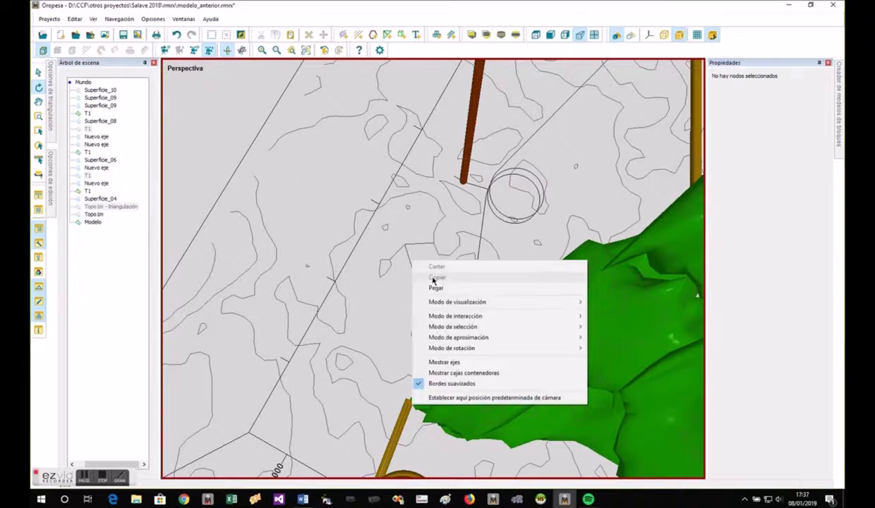
pyautogui.click(392, 270)
pyautogui.click(408, 261)
pyautogui.rightClick(409, 263)
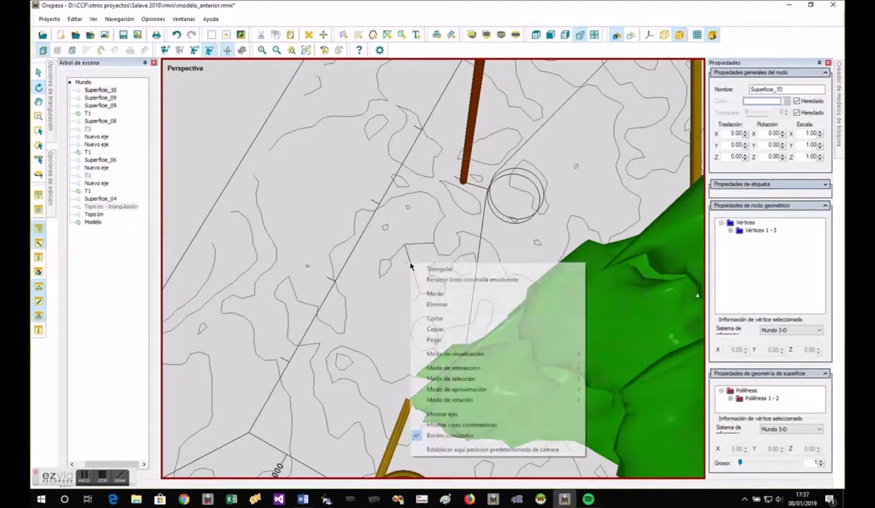
pyautogui.click(433, 279)
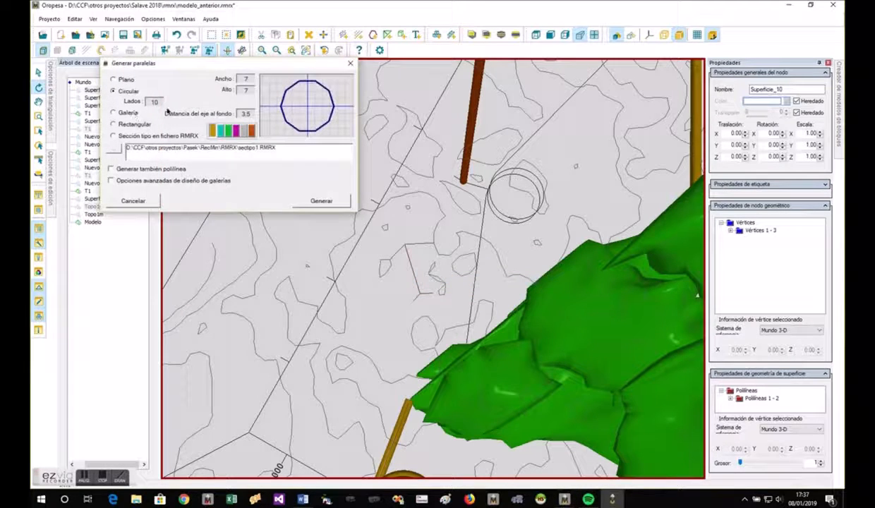
pyautogui.doubleClick(246, 78)
pyautogui.write('1010')
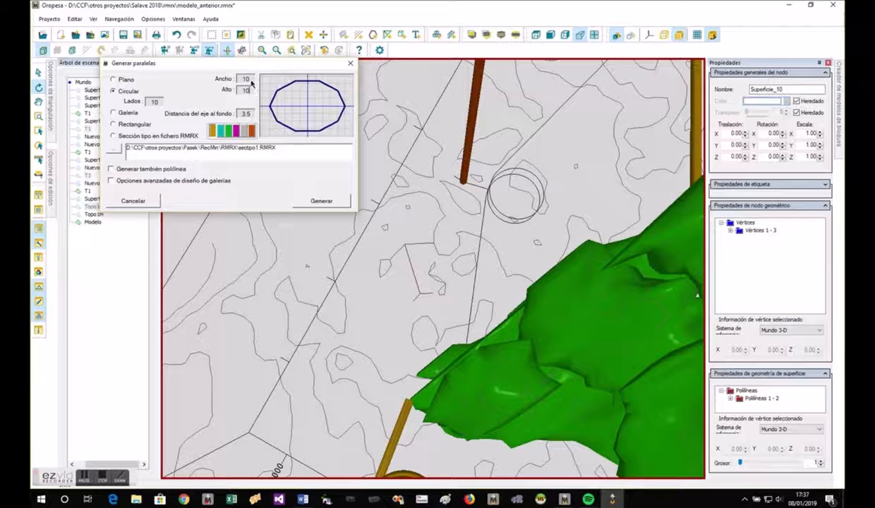
# - Generate the shaft as a turquoise circular section with 14 sides and an axis-to-bottom distance of 5
pyautogui.click(120, 80)
pyautogui.click(121, 91)
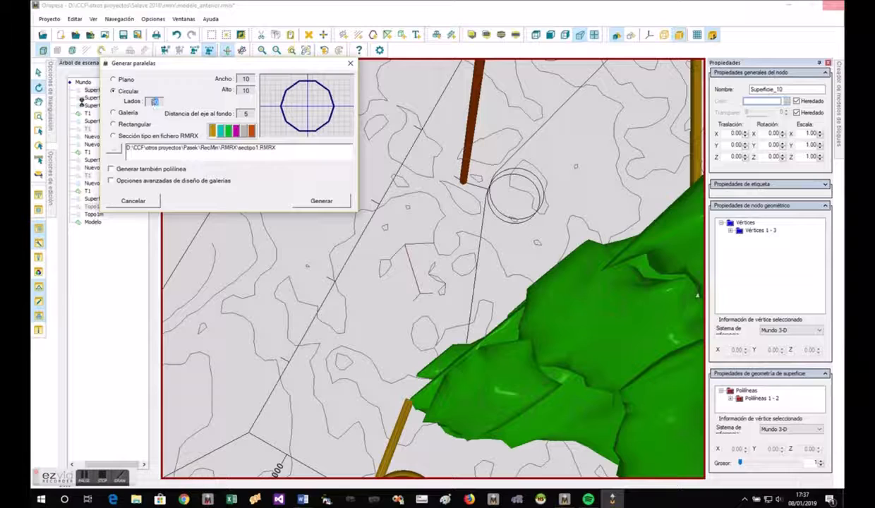
pyautogui.click(248, 114)
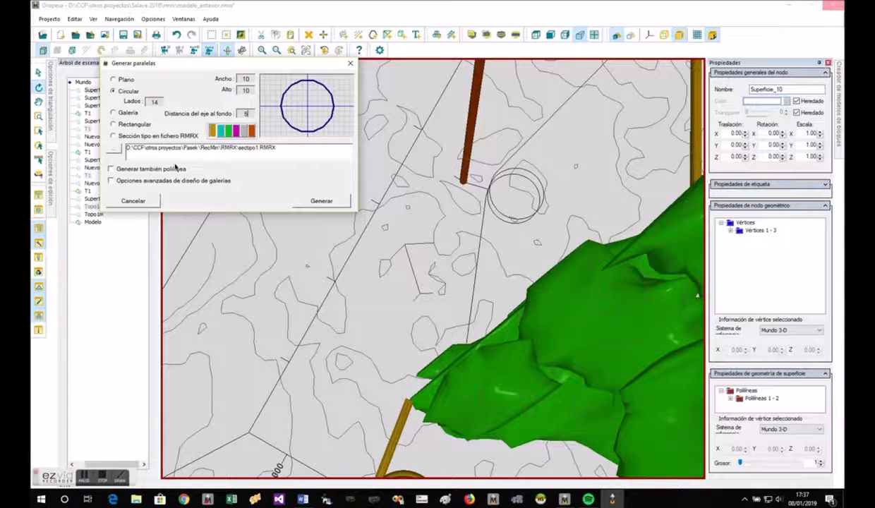
pyautogui.click(237, 130)
pyautogui.click(222, 131)
pyautogui.click(321, 201)
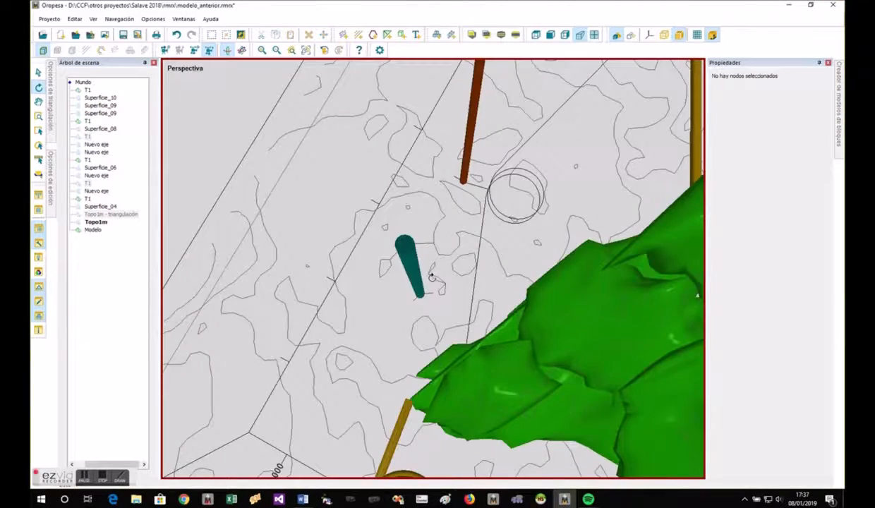
# - Inspect the new turquoise shaft's position relative to the orebody in orthographic NE and perspective views
pyautogui.moveTo(431, 274); pyautogui.dragTo(519, 330)
pyautogui.click(535, 36)
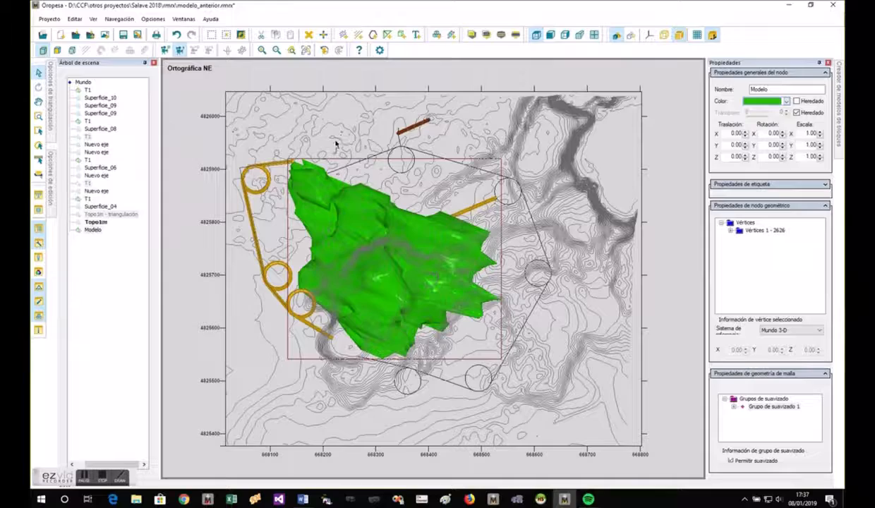
pyautogui.scroll(1, 312, 143)
pyautogui.scroll(1, 311, 143)
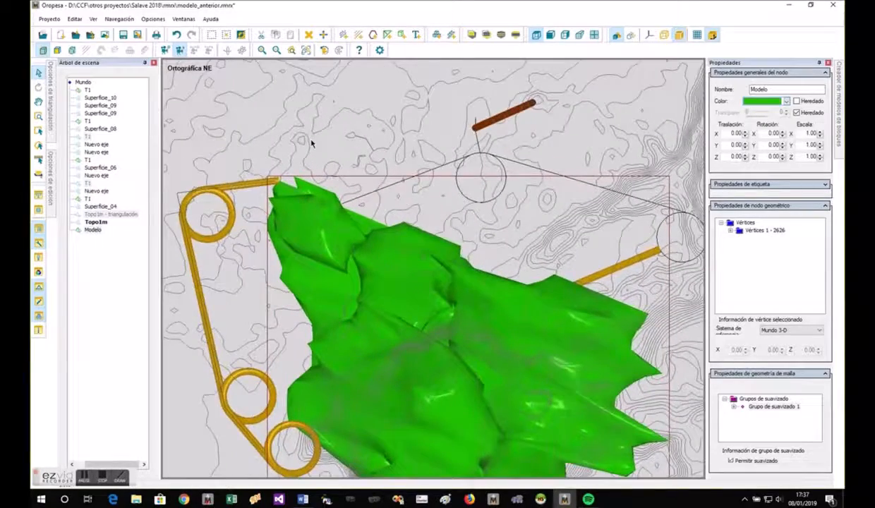
pyautogui.scroll(-2, 312, 142)
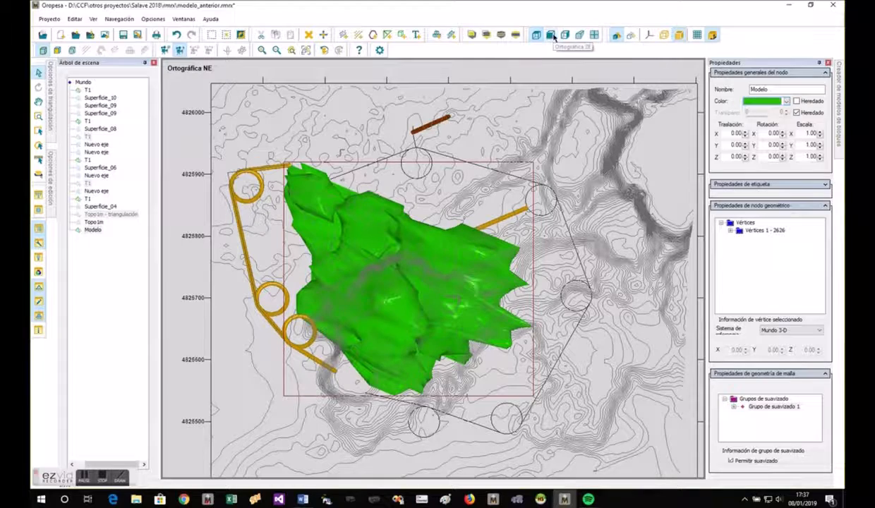
pyautogui.click(88, 91)
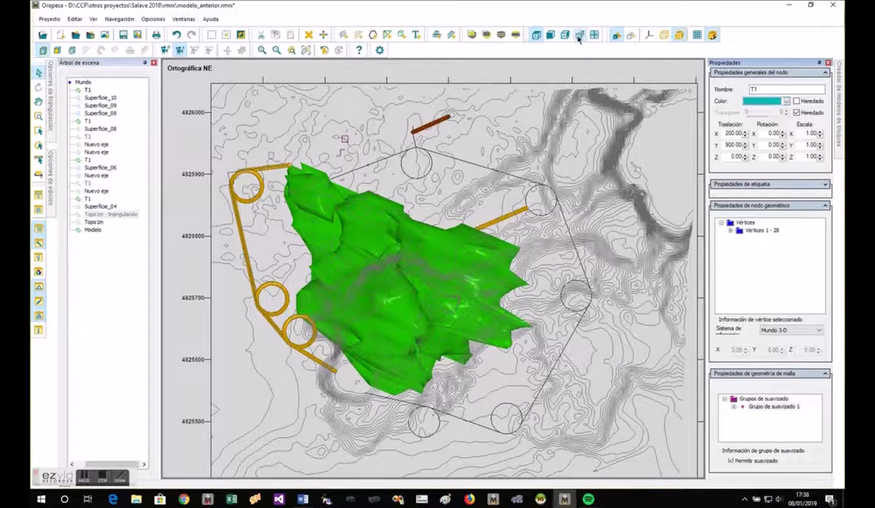
pyautogui.click(576, 38)
pyautogui.moveTo(427, 355); pyautogui.dragTo(301, 238)
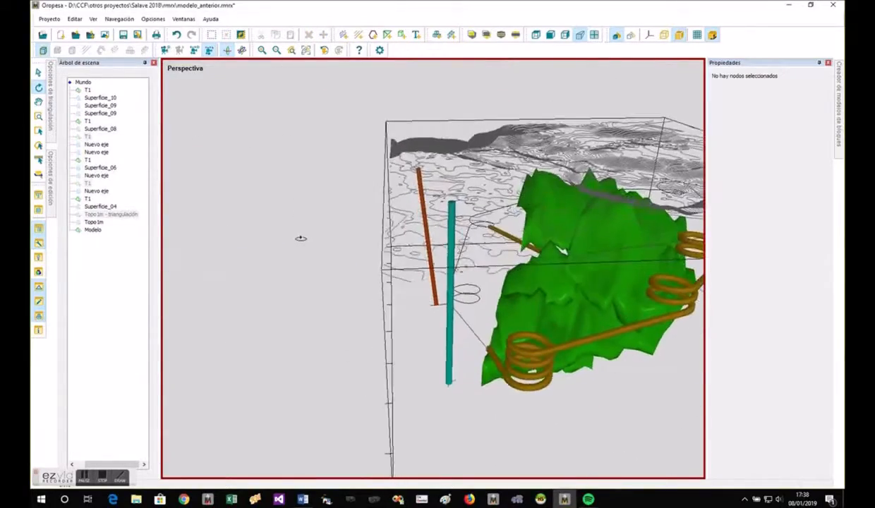
# - Hide the yellow and green spiral galleries around the orebody and the Topo1m contour lines
pyautogui.click(88, 198)
pyautogui.rightClick(87, 183)
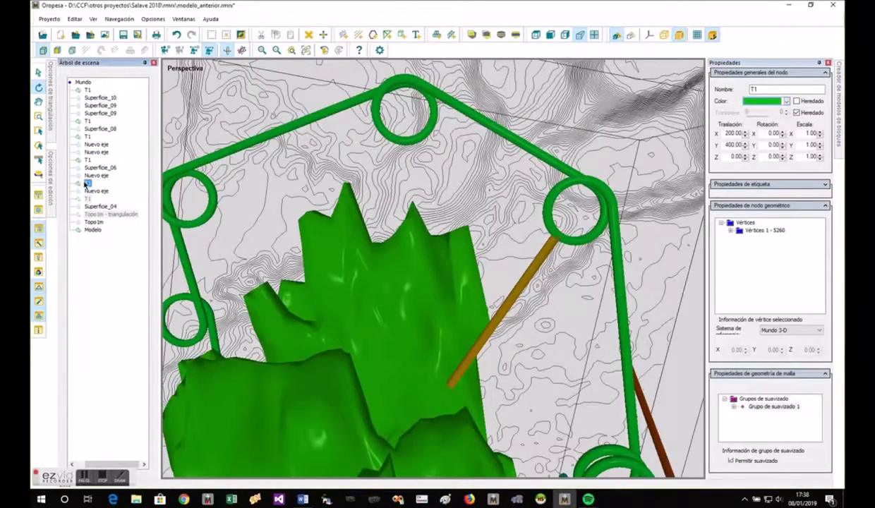
pyautogui.click(99, 209)
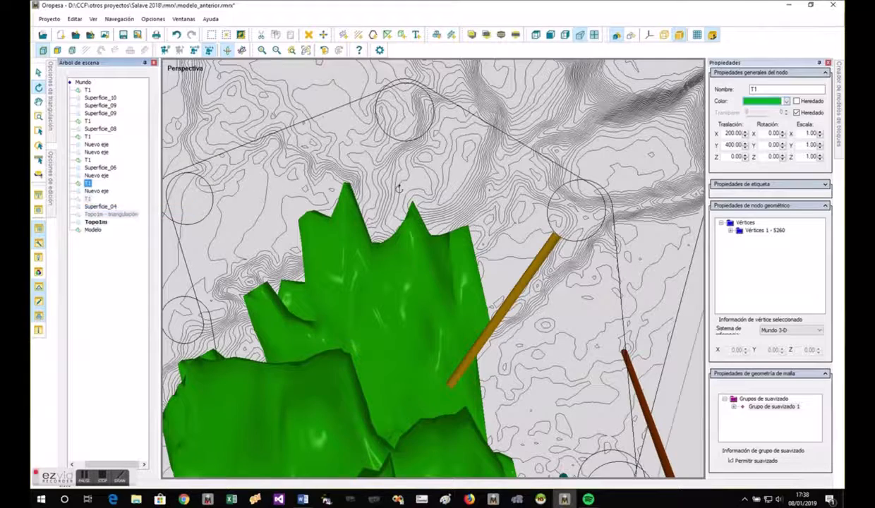
pyautogui.rightClick(109, 221)
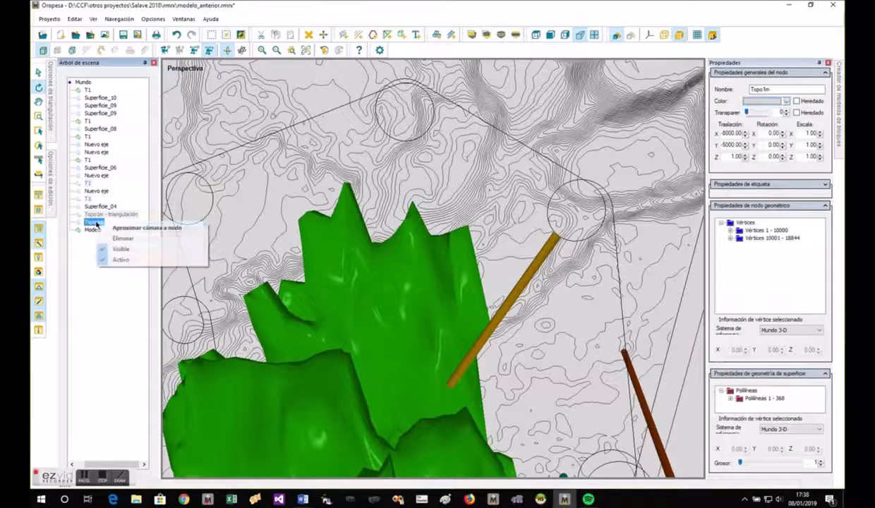
pyautogui.click(113, 249)
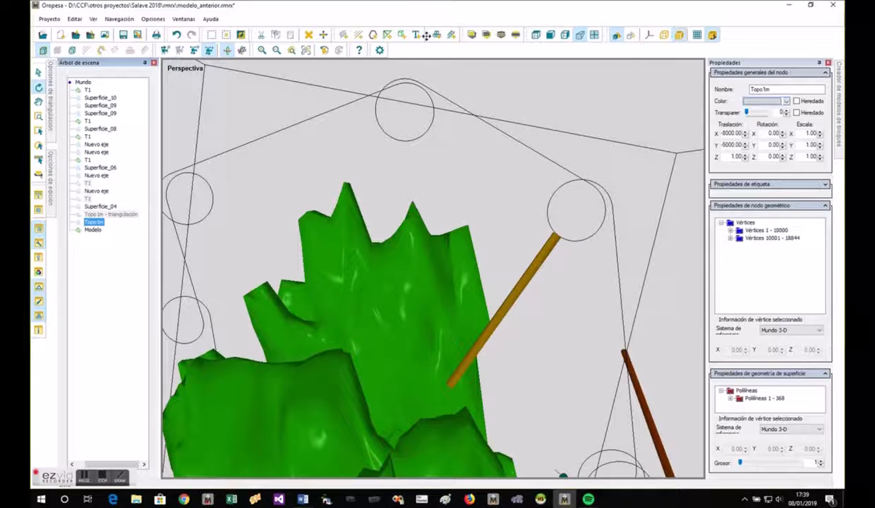
# - Draw a three-vertex polyline from a spiral axis circle past the orebody's edge and across it, ending beyond the straight yellow branch
pyautogui.click(372, 34)
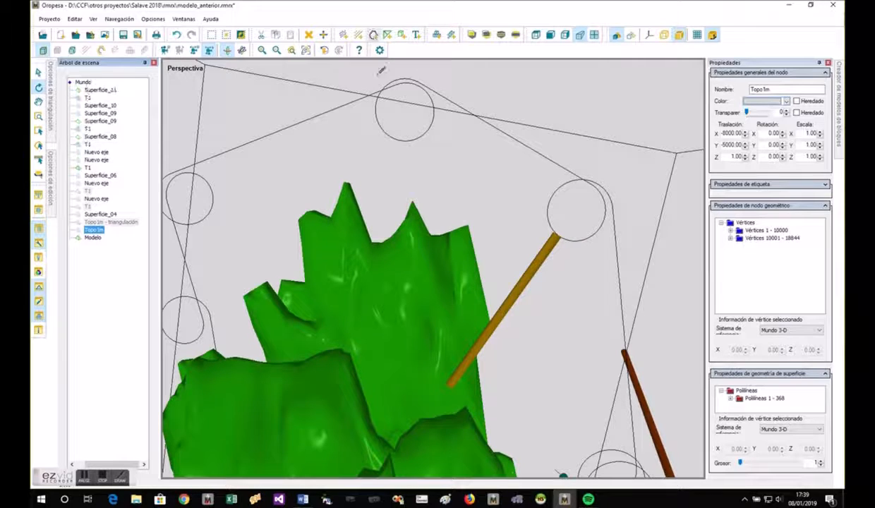
pyautogui.click(384, 133)
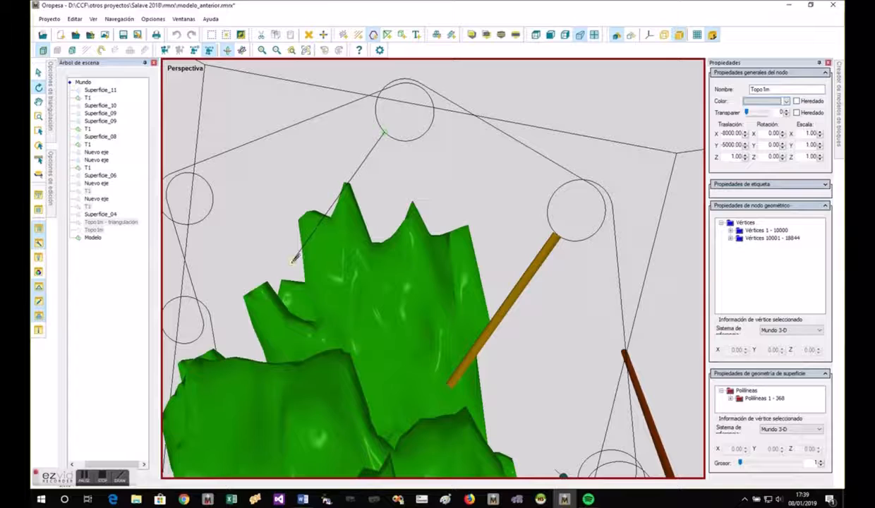
pyautogui.click(292, 249)
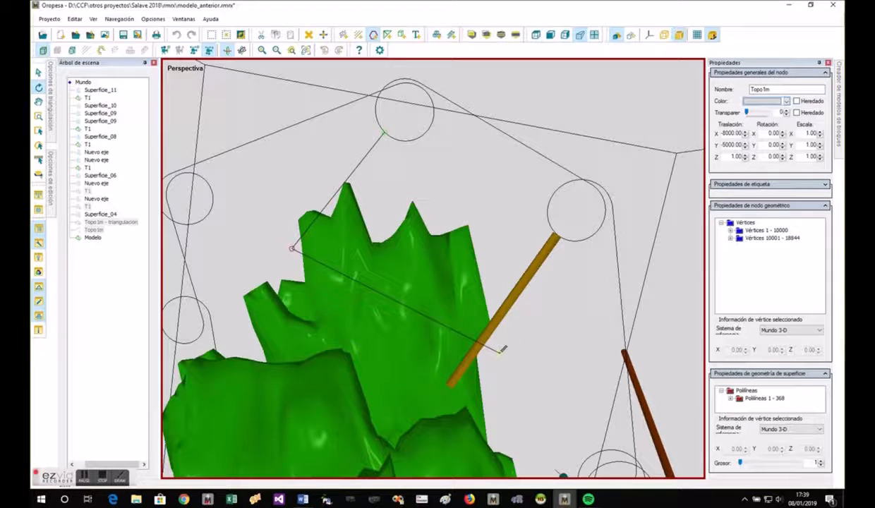
pyautogui.click(498, 354)
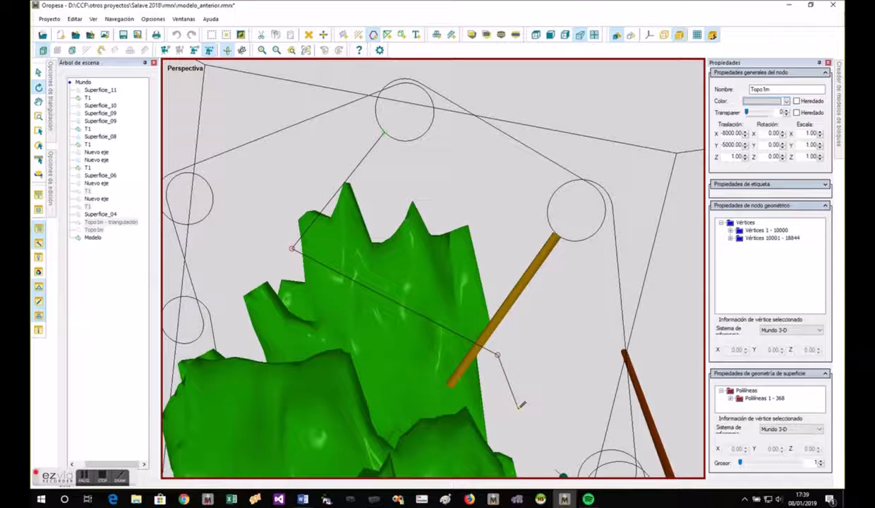
pyautogui.rightClick(519, 427)
pyautogui.rightClick(519, 426)
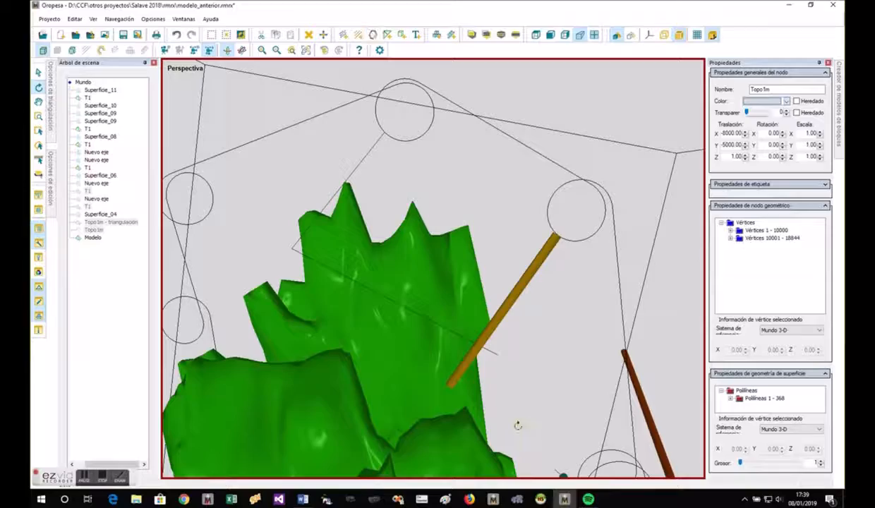
# - Set up a gallery section sweep along the new three-vertex polyline: width 7, height 6, radius 2 and axis-to-bottom distance 2
pyautogui.moveTo(458, 346); pyautogui.dragTo(421, 425)
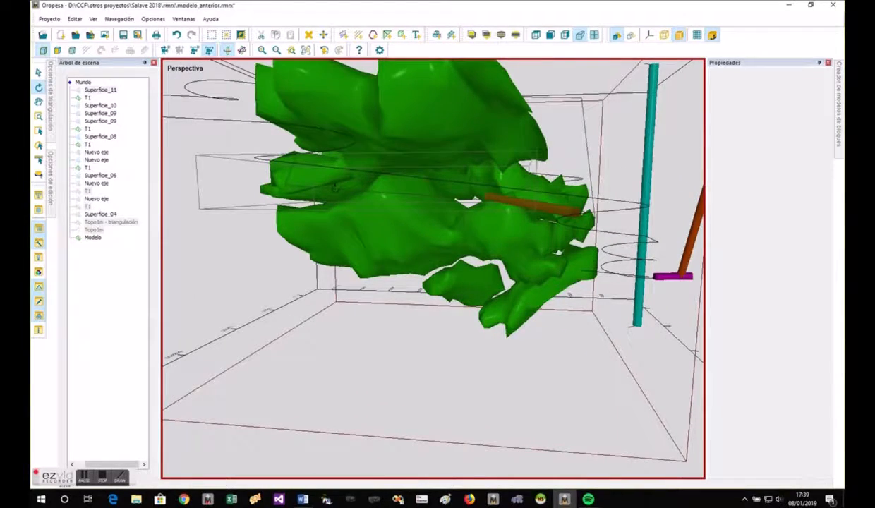
pyautogui.rightClick(337, 190)
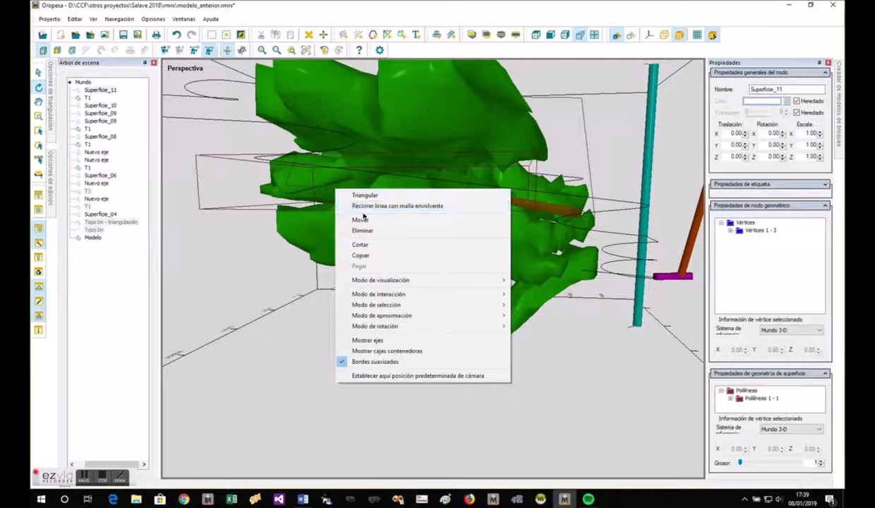
pyautogui.click(366, 206)
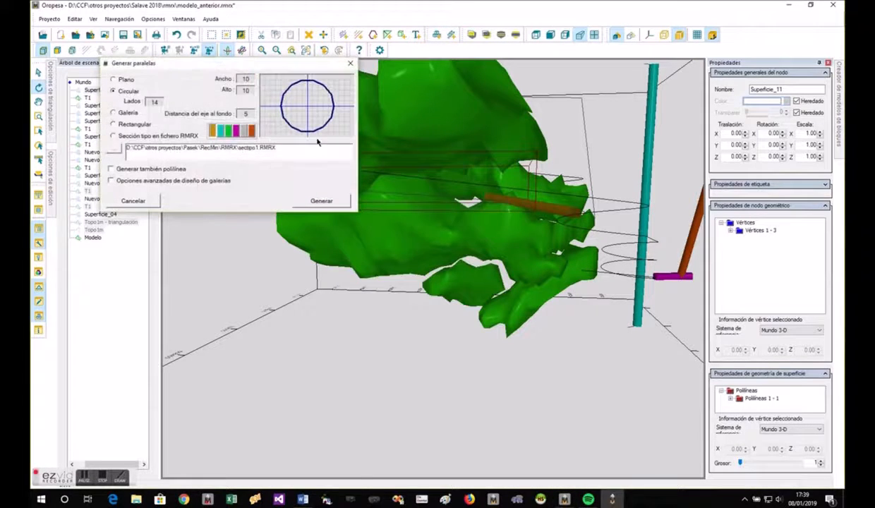
pyautogui.click(113, 113)
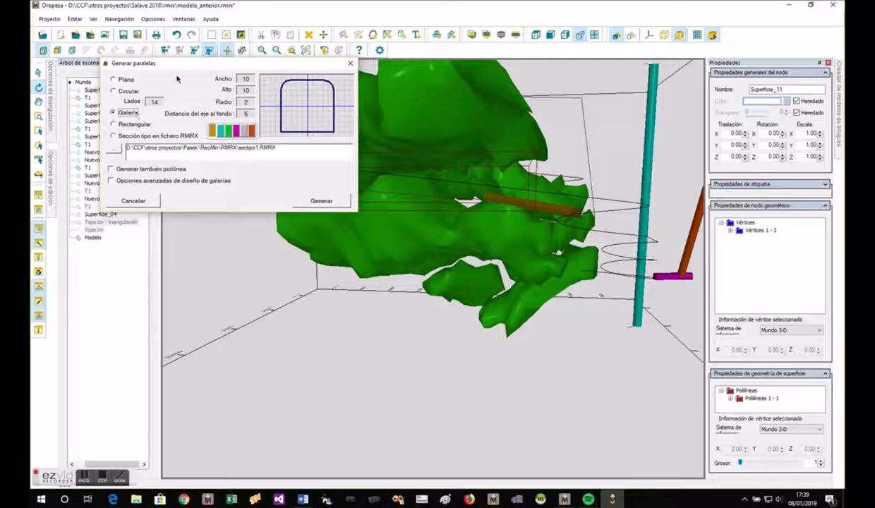
pyautogui.doubleClick(249, 79)
pyautogui.write('7')
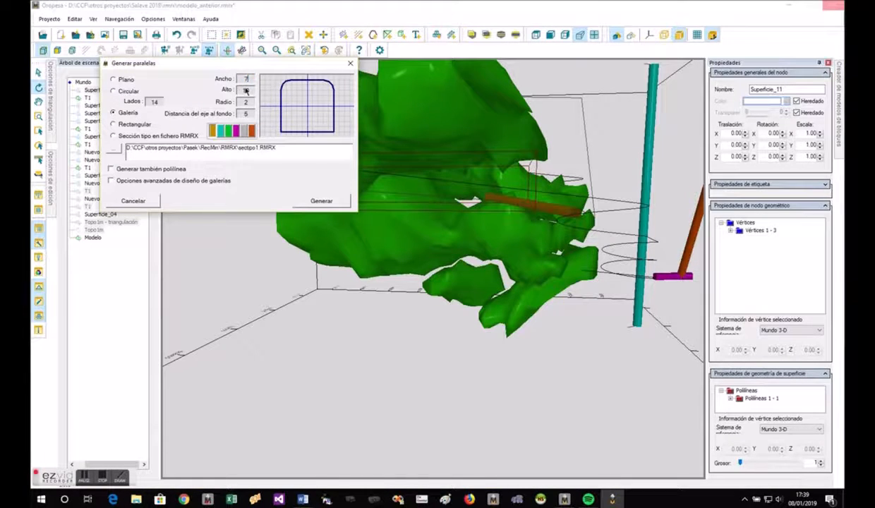
pyautogui.doubleClick(249, 90)
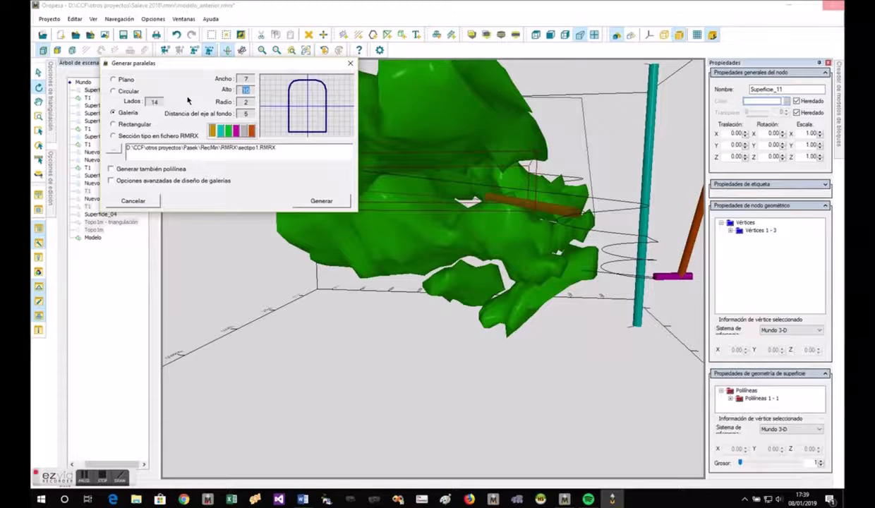
pyautogui.write('6')
pyautogui.doubleClick(250, 103)
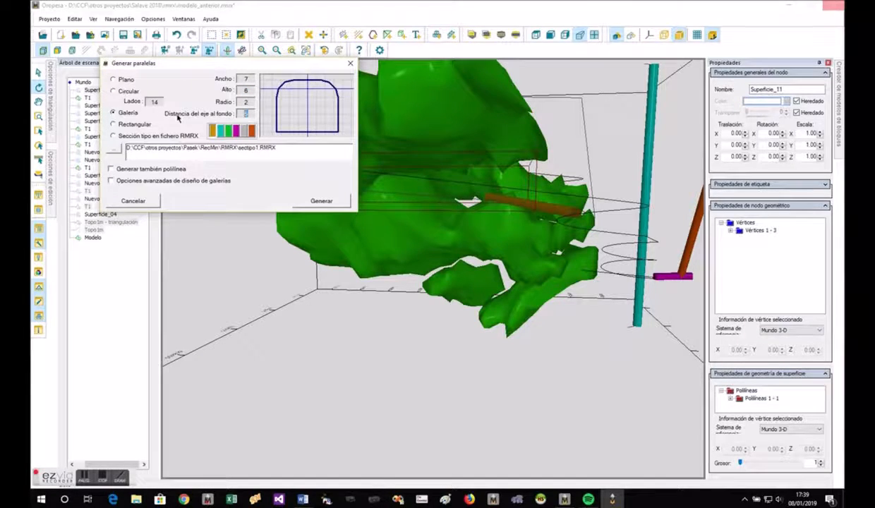
pyautogui.click(249, 103)
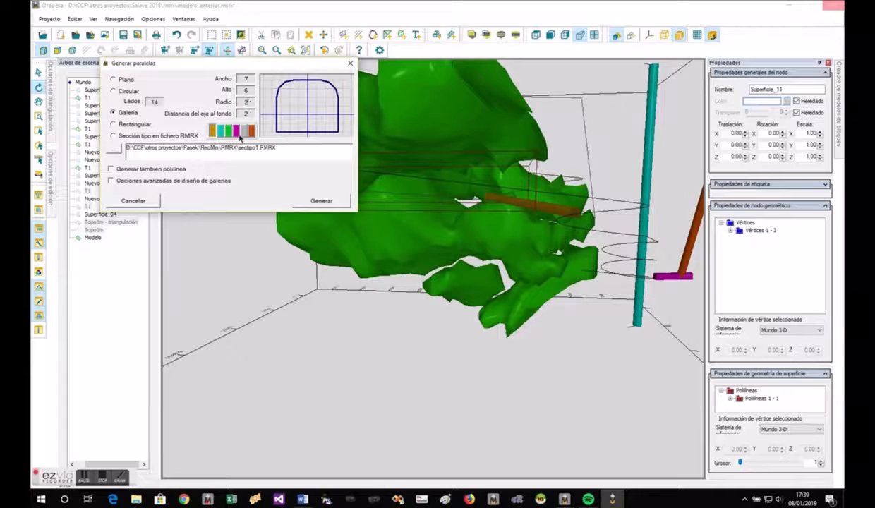
# - Generate the gallery with the advanced design options, fixing only the start point's elevation and using the maximum slope
pyautogui.click(111, 180)
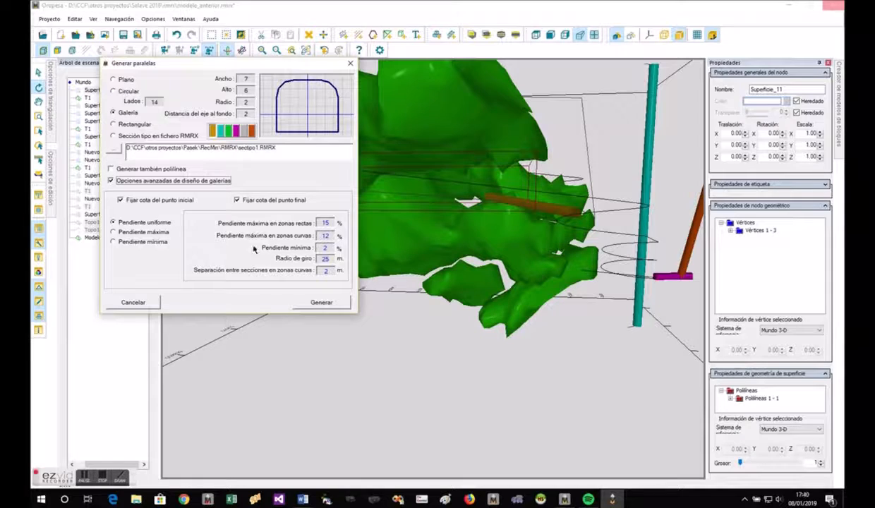
pyautogui.click(266, 202)
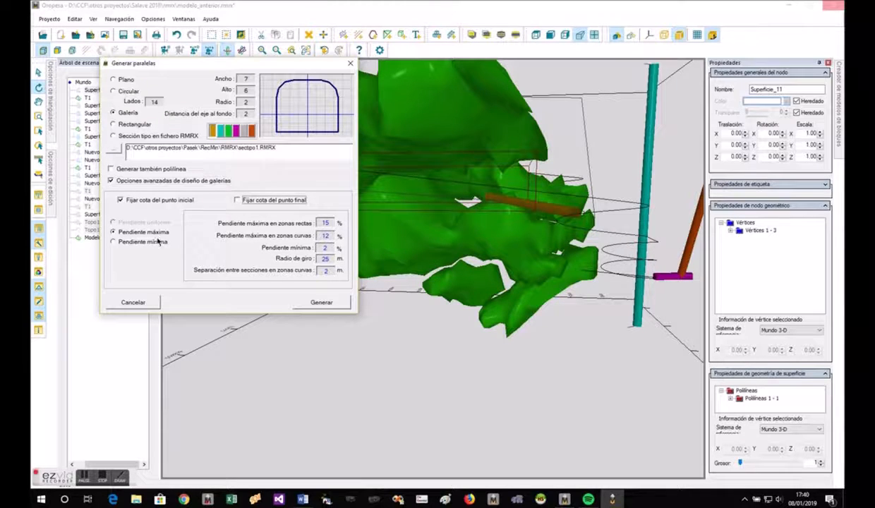
pyautogui.click(322, 303)
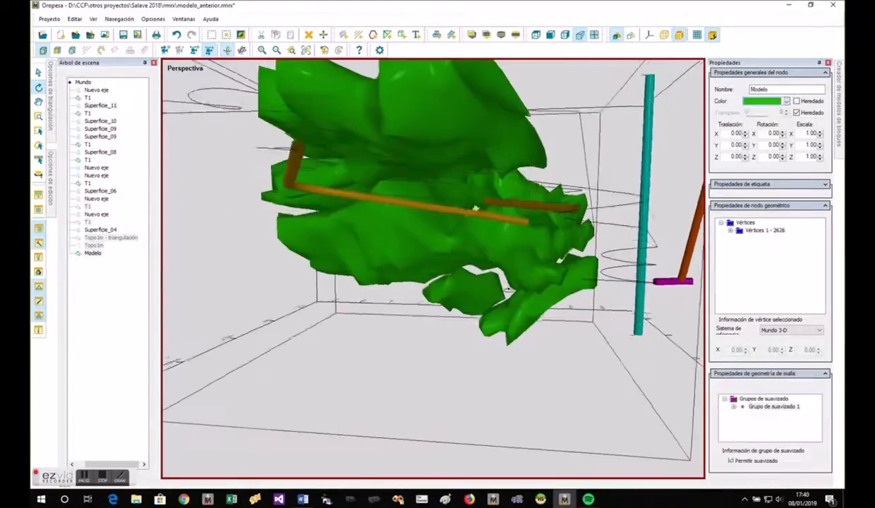
pyautogui.moveTo(509, 289); pyautogui.dragTo(428, 280)
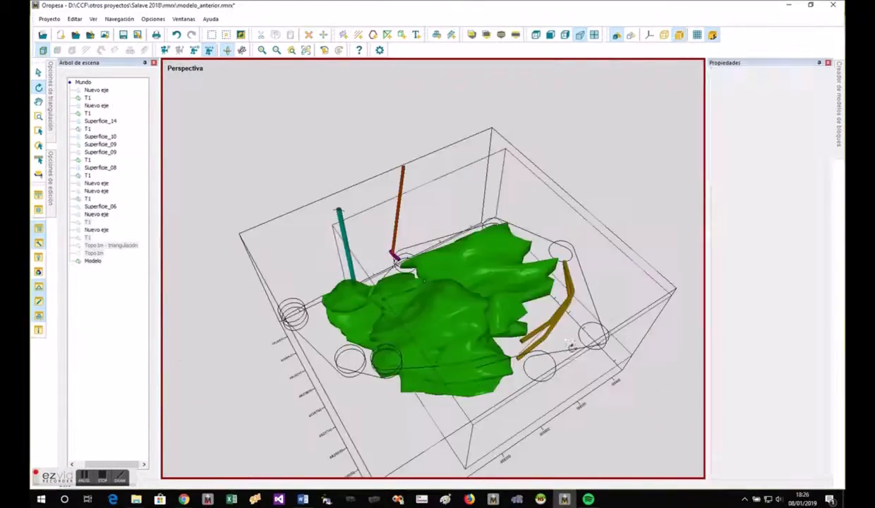
# - Start an enveloping-mesh sweep along the black spiral axis, using the section type from the file sectipo2.RMRX
pyautogui.click(554, 339)
pyautogui.rightClick(556, 342)
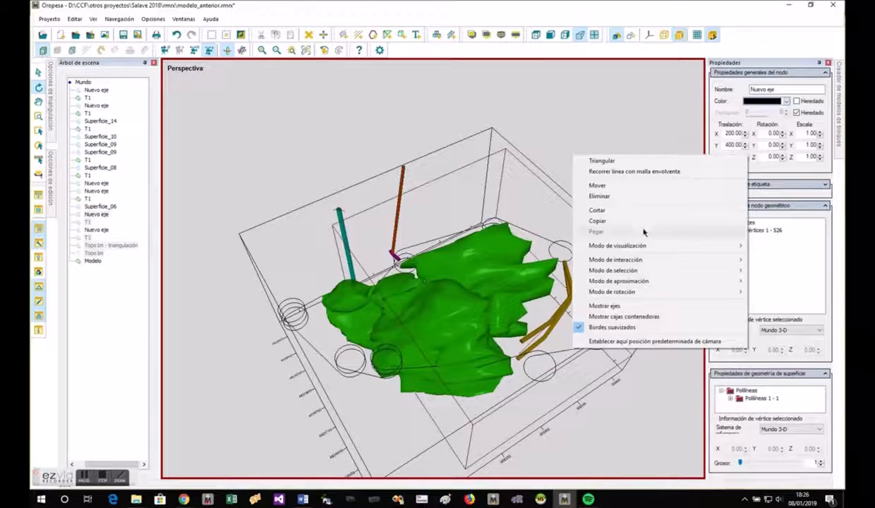
pyautogui.click(612, 173)
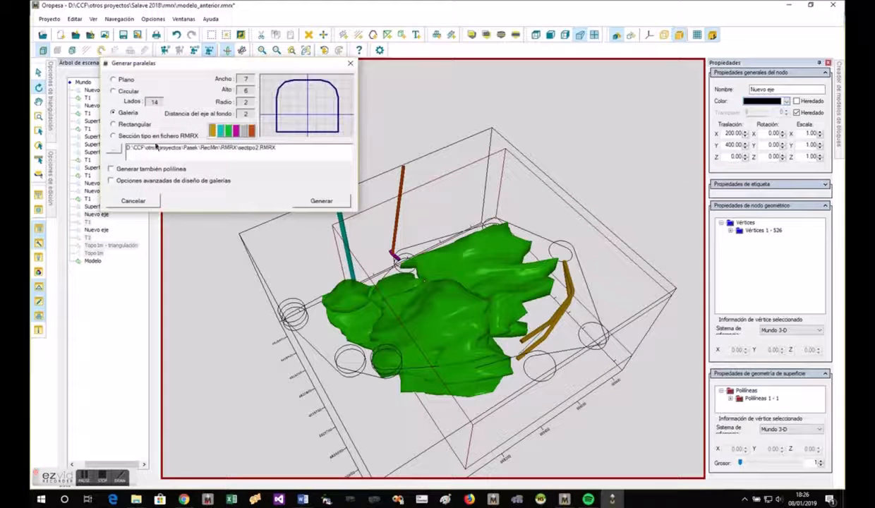
pyautogui.click(130, 137)
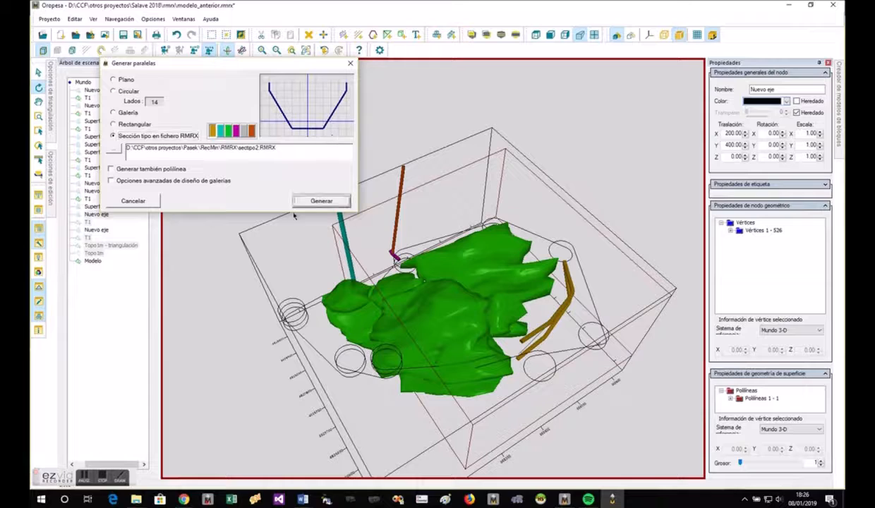
pyautogui.click(116, 150)
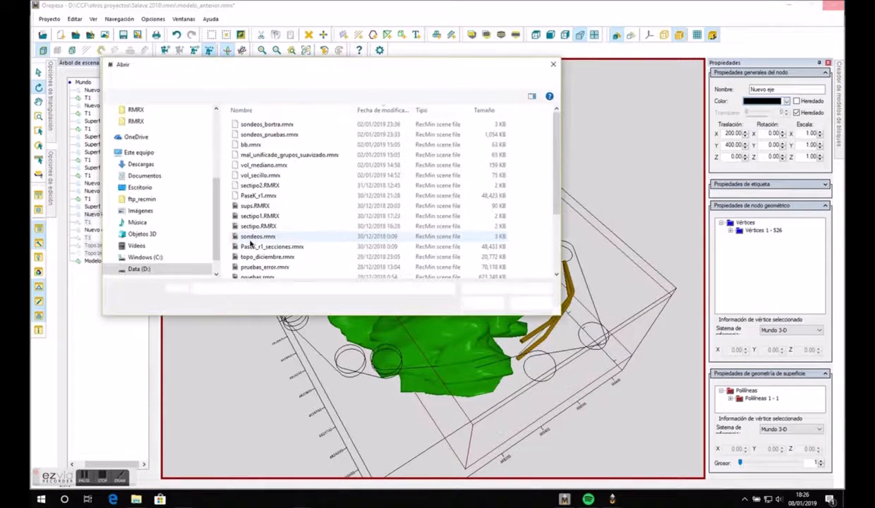
pyautogui.click(261, 185)
pyautogui.doubleClick(261, 184)
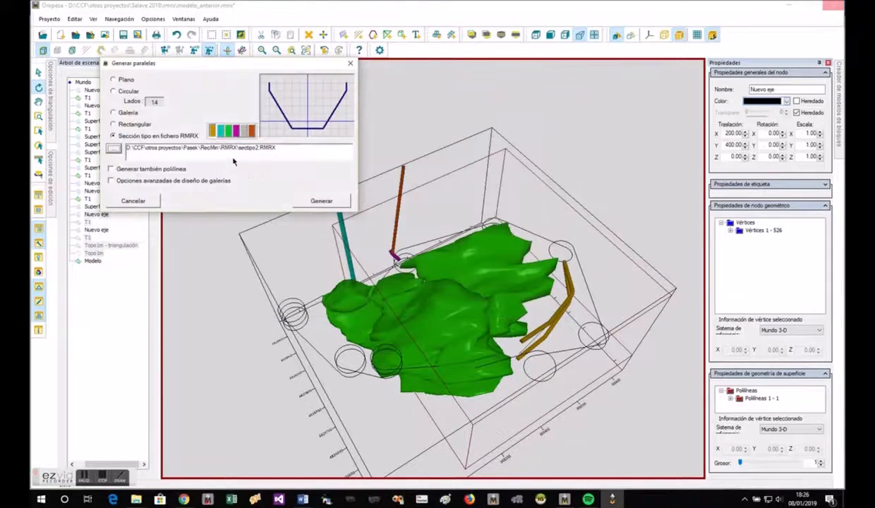
# - Load the section type files sectipo1.RMRX and sectipo.RMRX in turn to preview their profiles
pyautogui.click(114, 148)
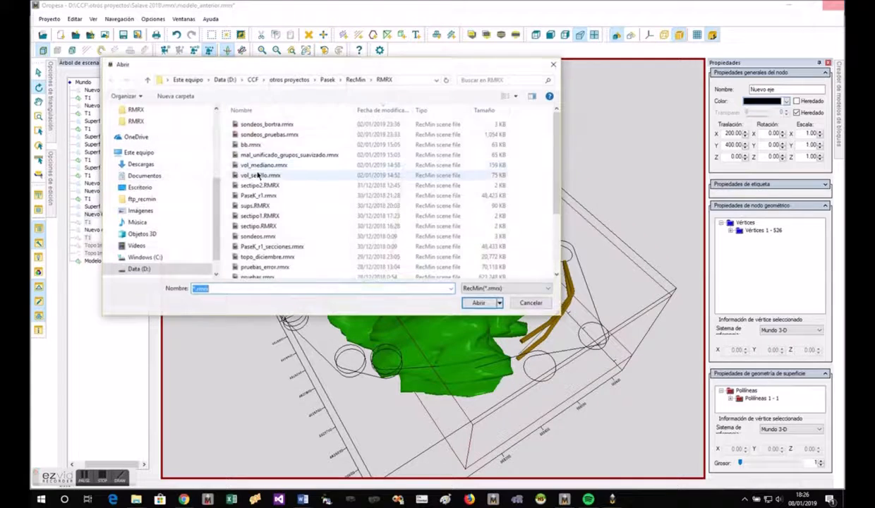
pyautogui.click(255, 216)
pyautogui.doubleClick(255, 216)
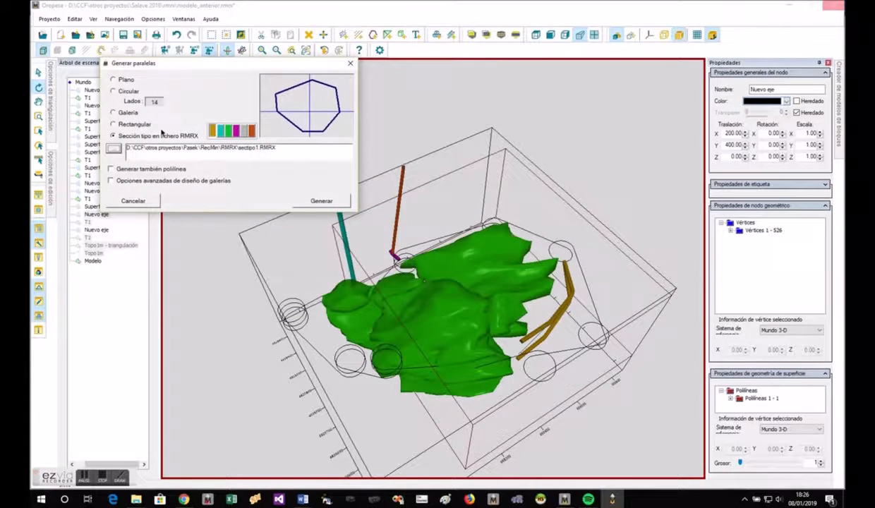
pyautogui.click(114, 149)
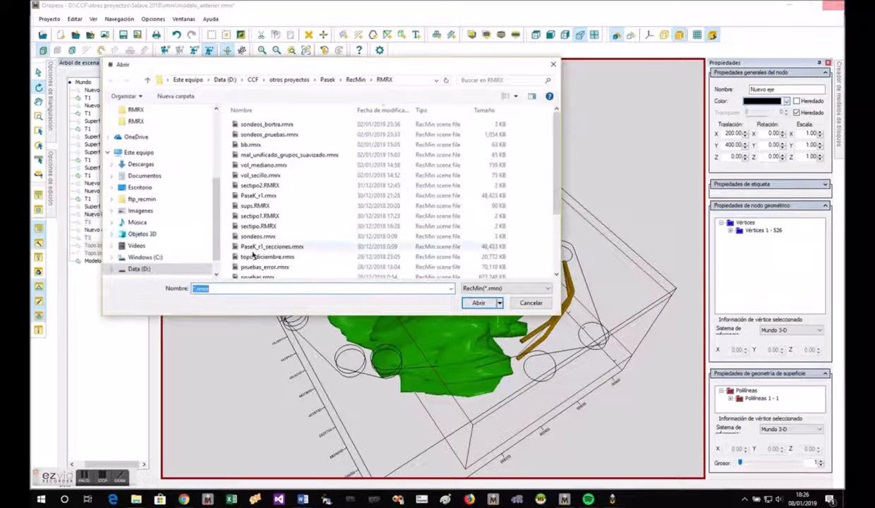
pyautogui.doubleClick(256, 226)
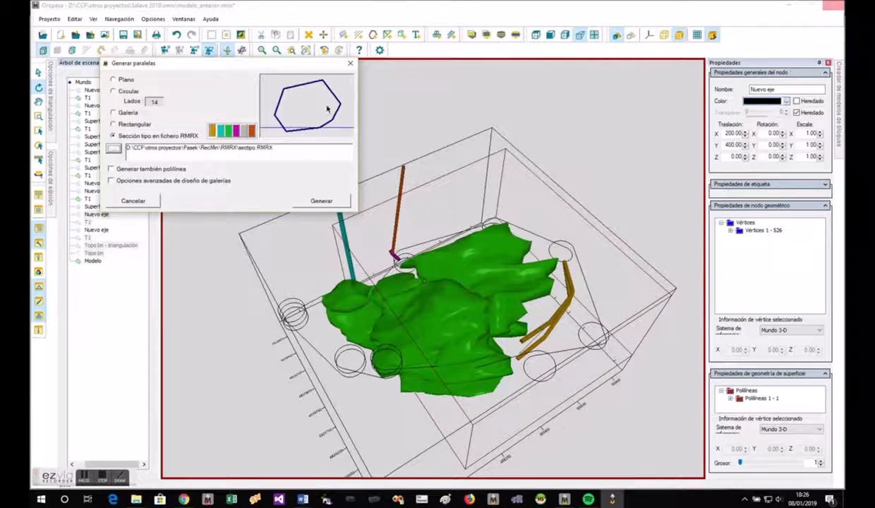
# - Generate the mesh along the spiral axis with the open trapezoidal section from sectipo2.RMRX
pyautogui.click(113, 147)
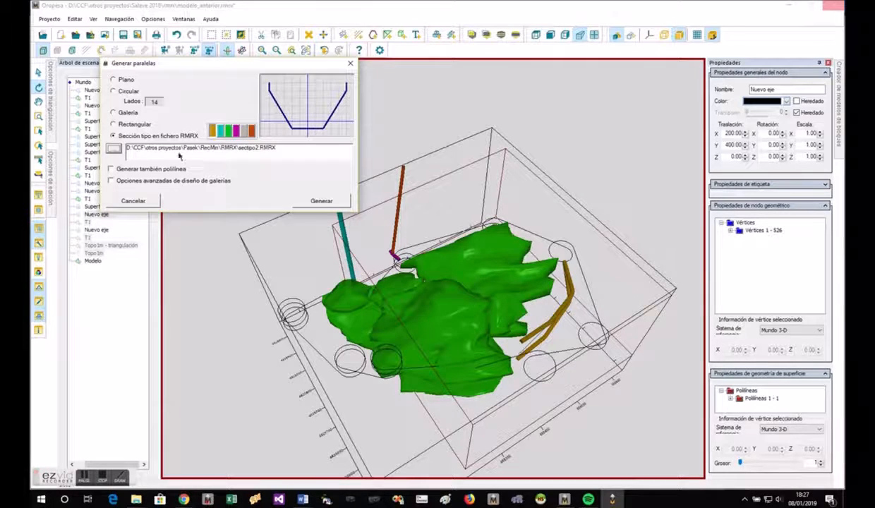
pyautogui.click(321, 202)
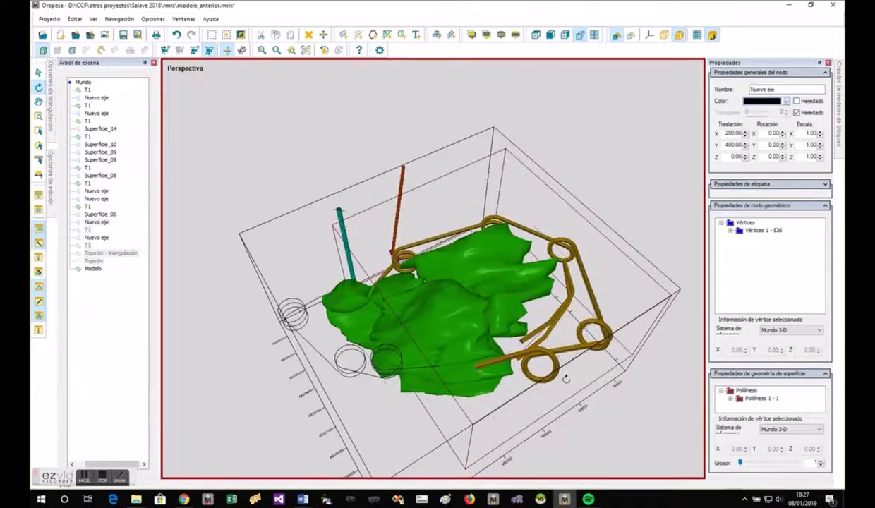
pyautogui.moveTo(566, 379); pyautogui.dragTo(390, 352)
pyautogui.scroll(6, 306, 269)
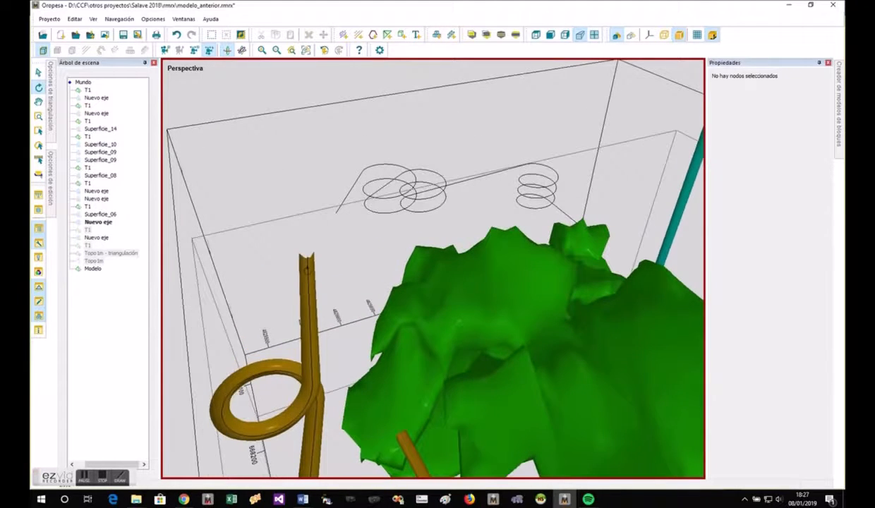
# - Disable smoothing for the smoothing group of the newly swept spiral mesh
pyautogui.click(505, 328)
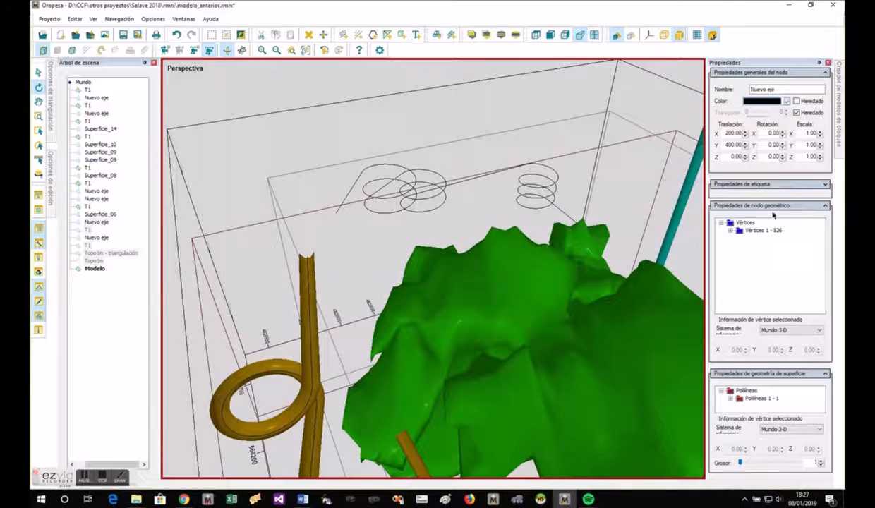
pyautogui.click(826, 206)
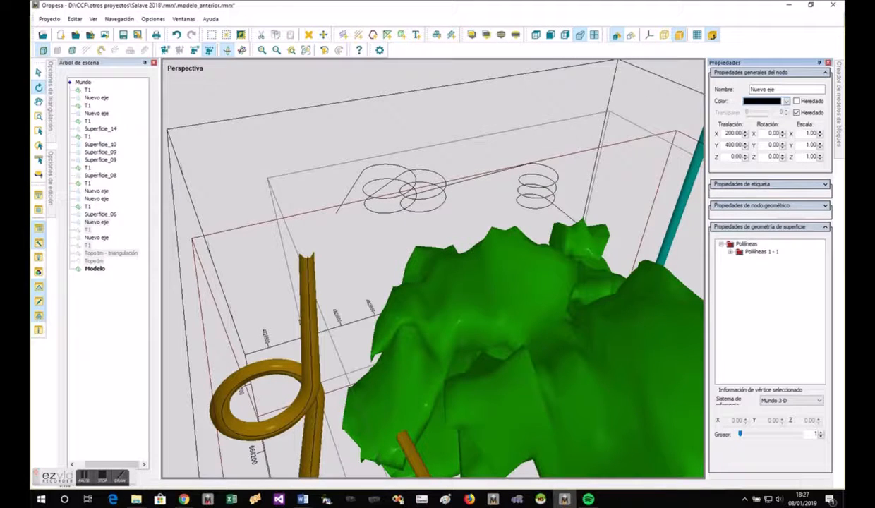
pyautogui.click(305, 284)
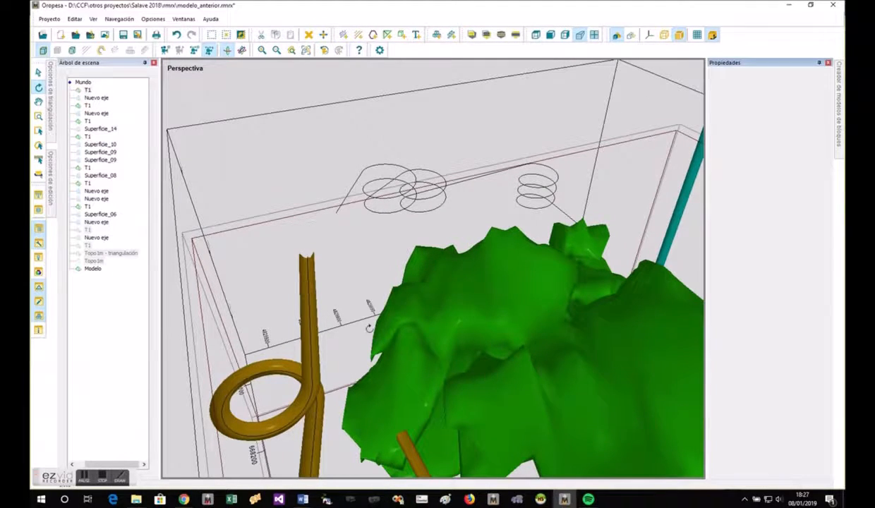
pyautogui.click(759, 462)
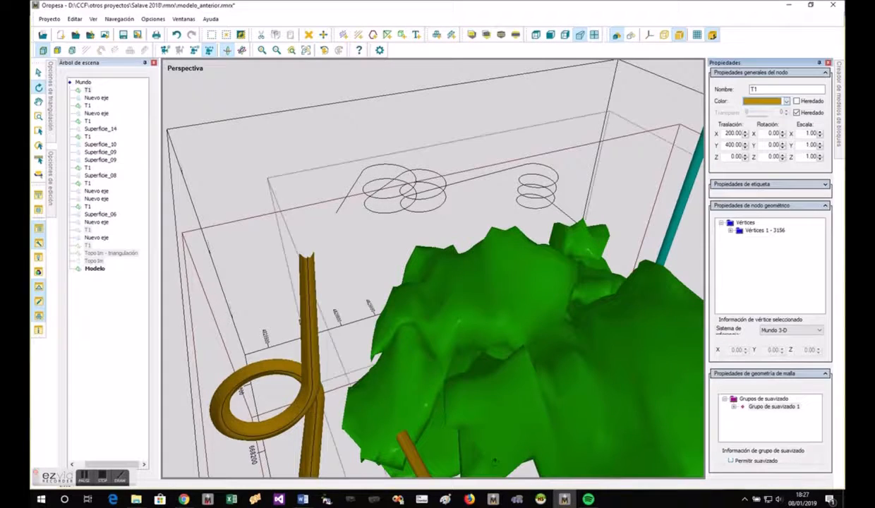
# - Invert the normals of the swept open-section spiral mesh around the orebody
pyautogui.moveTo(492, 460); pyautogui.dragTo(315, 370)
pyautogui.scroll(-6, 315, 370)
pyautogui.click(387, 419)
pyautogui.moveTo(388, 419); pyautogui.dragTo(277, 444)
pyautogui.moveTo(352, 445); pyautogui.dragTo(525, 319)
pyautogui.rightClick(524, 316)
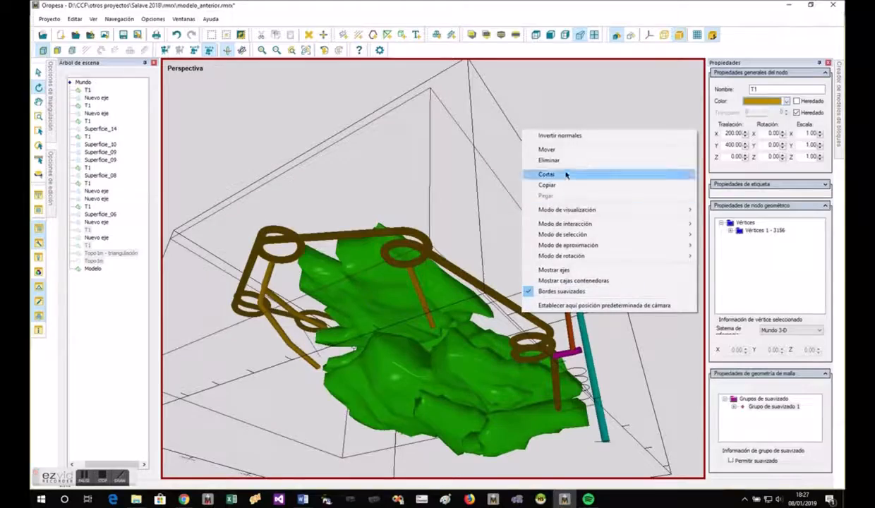
pyautogui.click(563, 136)
# - Inspect the spiral ramps, branches and shafts around the orebody and beneath the topography from several perspective angles
pyautogui.moveTo(474, 277); pyautogui.dragTo(447, 467)
pyautogui.scroll(8, 386, 451)
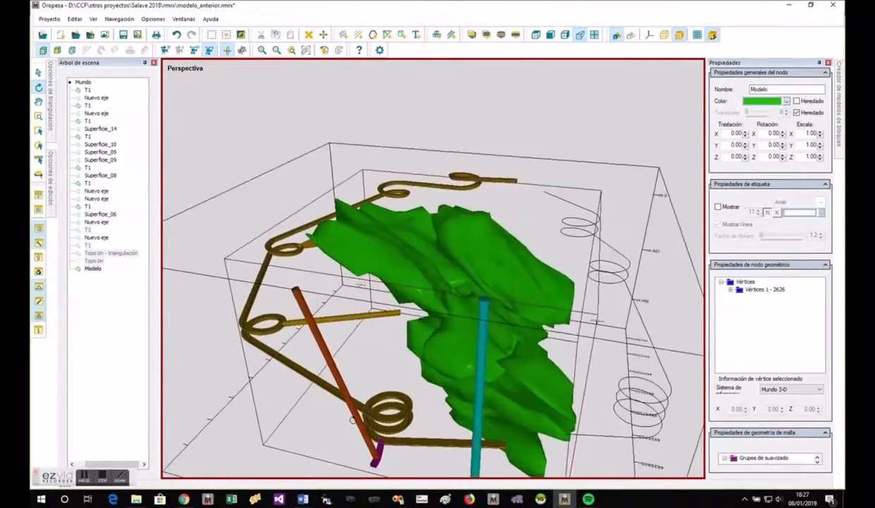
pyautogui.moveTo(387, 450); pyautogui.dragTo(570, 494)
pyautogui.scroll(-3, 657, 376)
pyautogui.scroll(-4, 657, 376)
pyautogui.moveTo(575, 321); pyautogui.dragTo(662, 304)
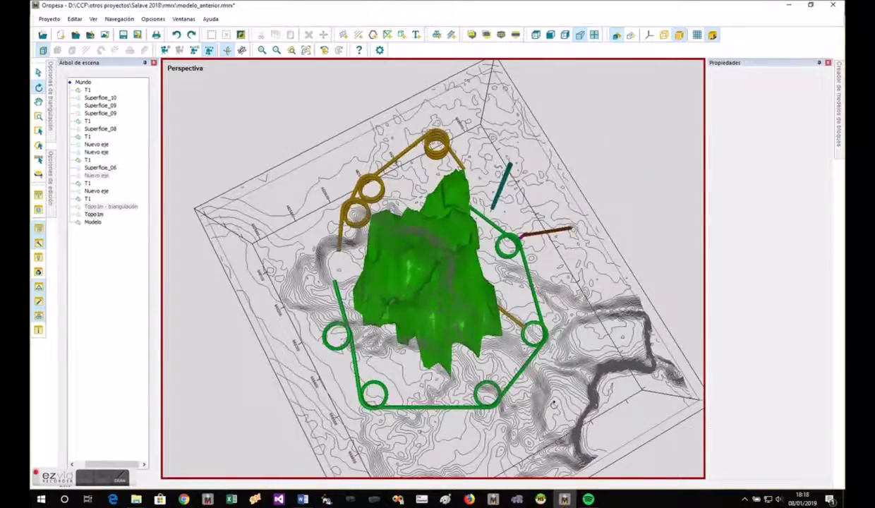
pyautogui.moveTo(553, 402); pyautogui.dragTo(223, 339)
pyautogui.scroll(5, 333, 347)
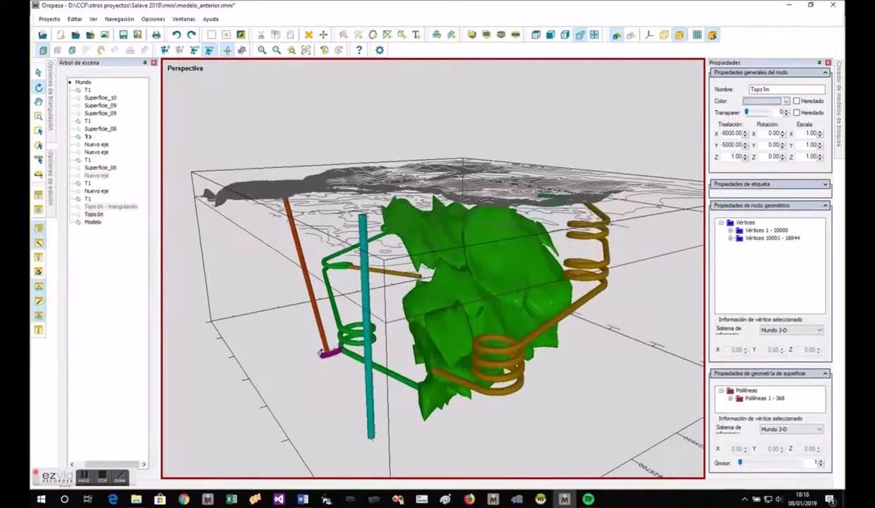
pyautogui.moveTo(575, 395); pyautogui.dragTo(354, 123)
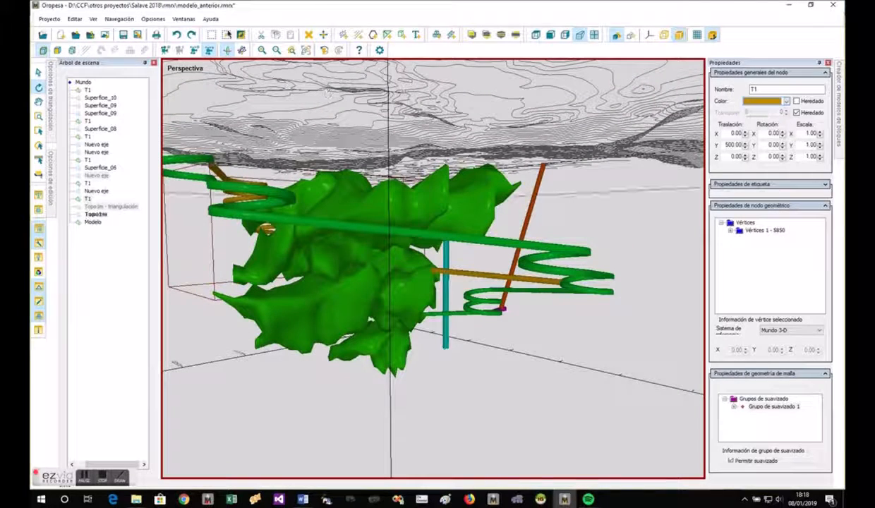